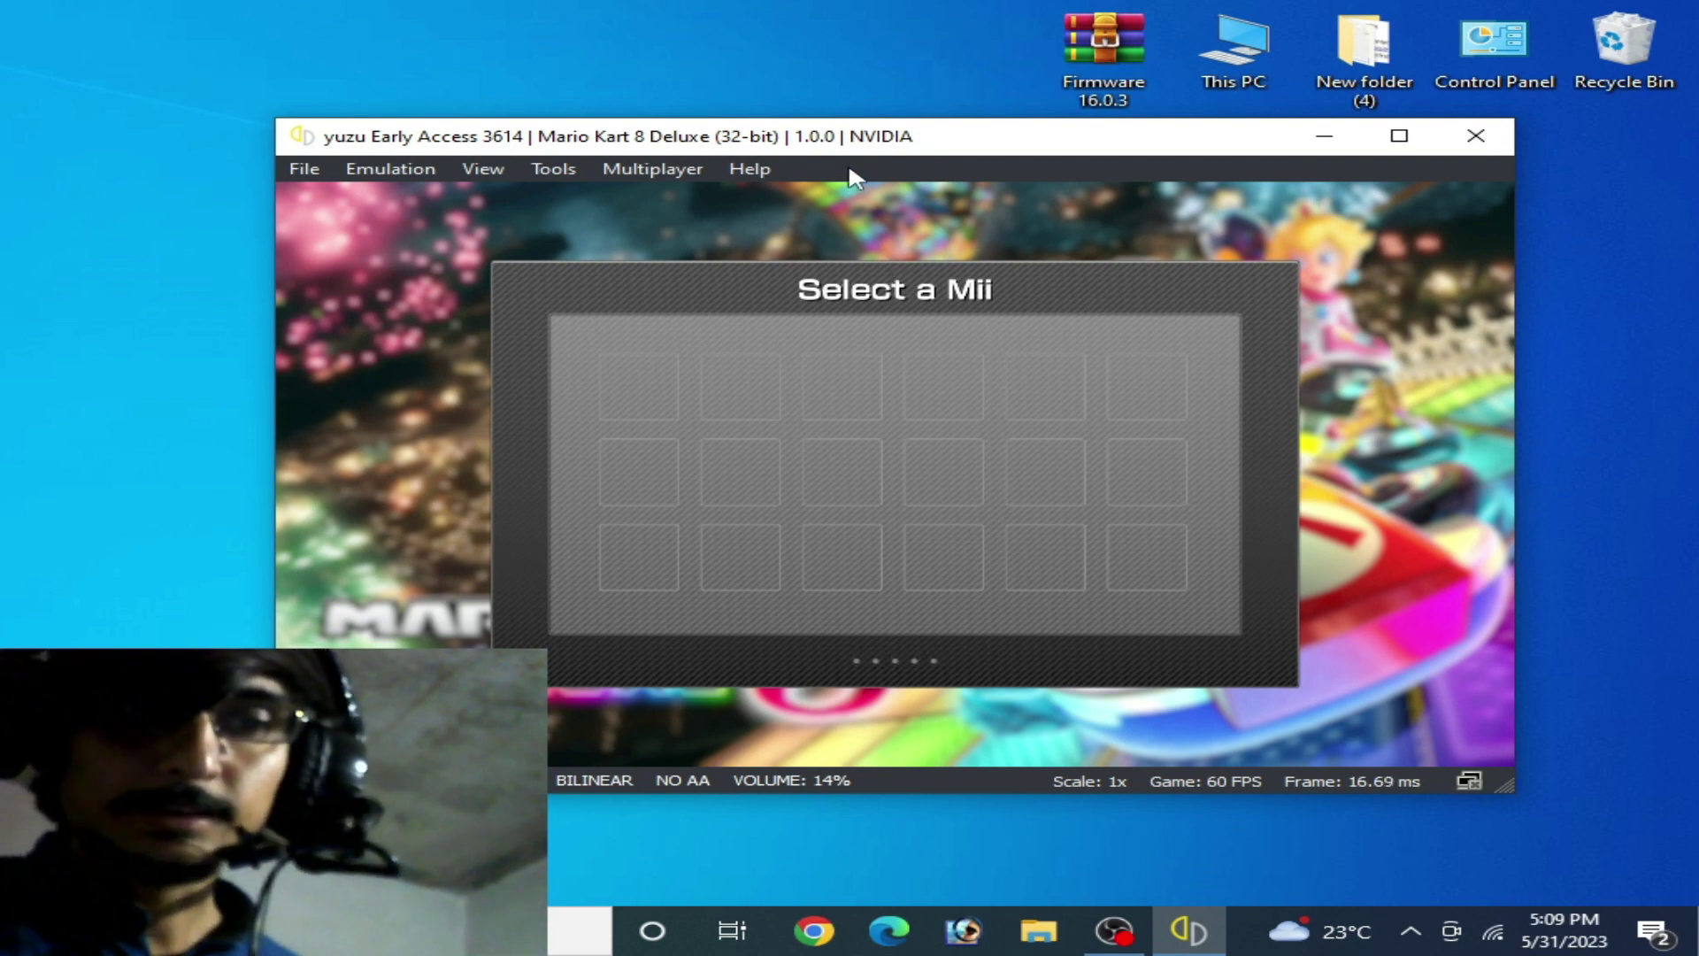
- Close yuzu and the running Mario Kart 8 Deluxe, confirming the exit prompt
left_click_drag(849, 147, 846, 178)
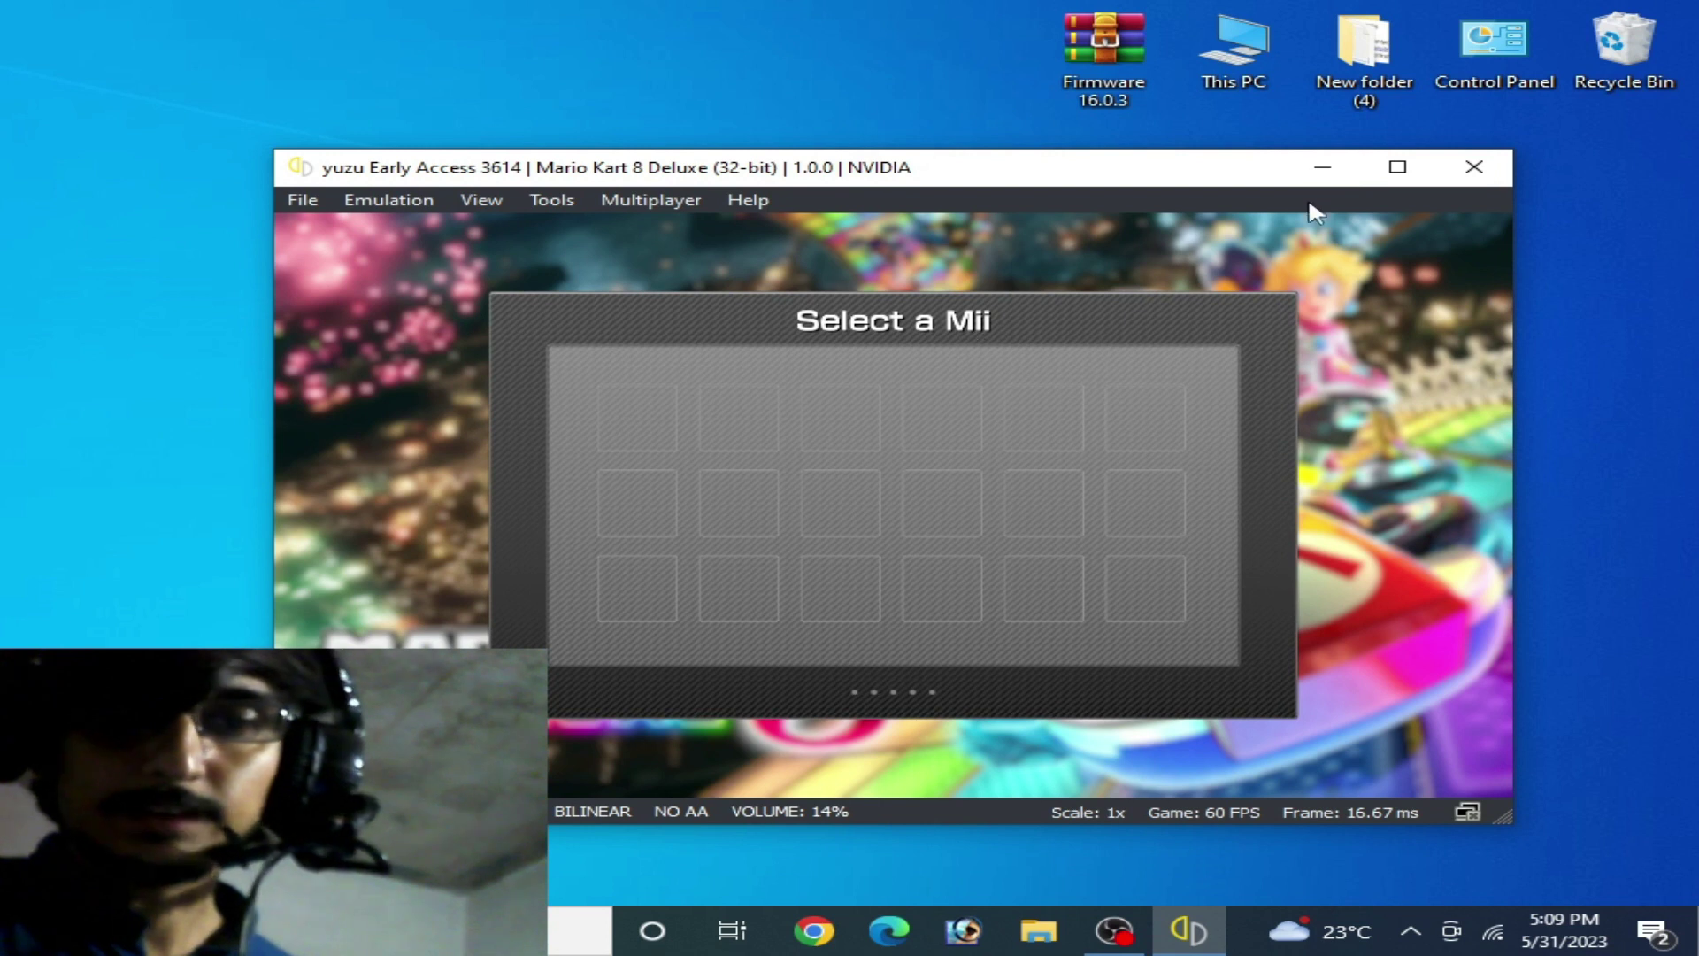
left_click(1474, 166)
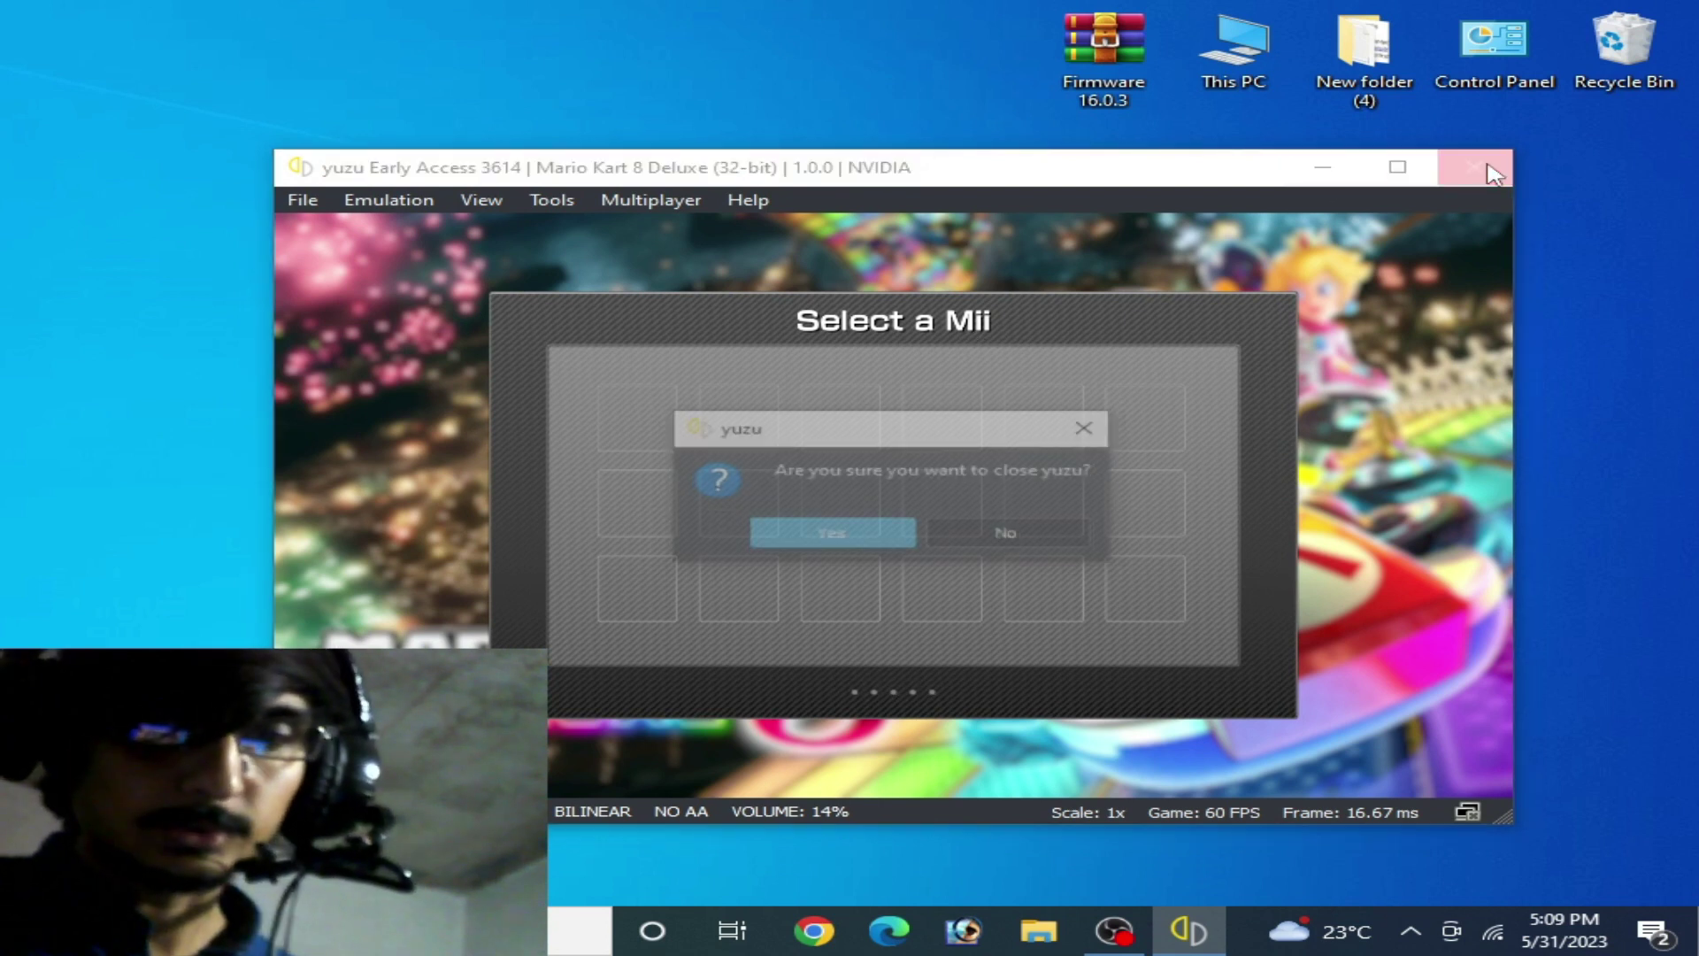
left_click(835, 535)
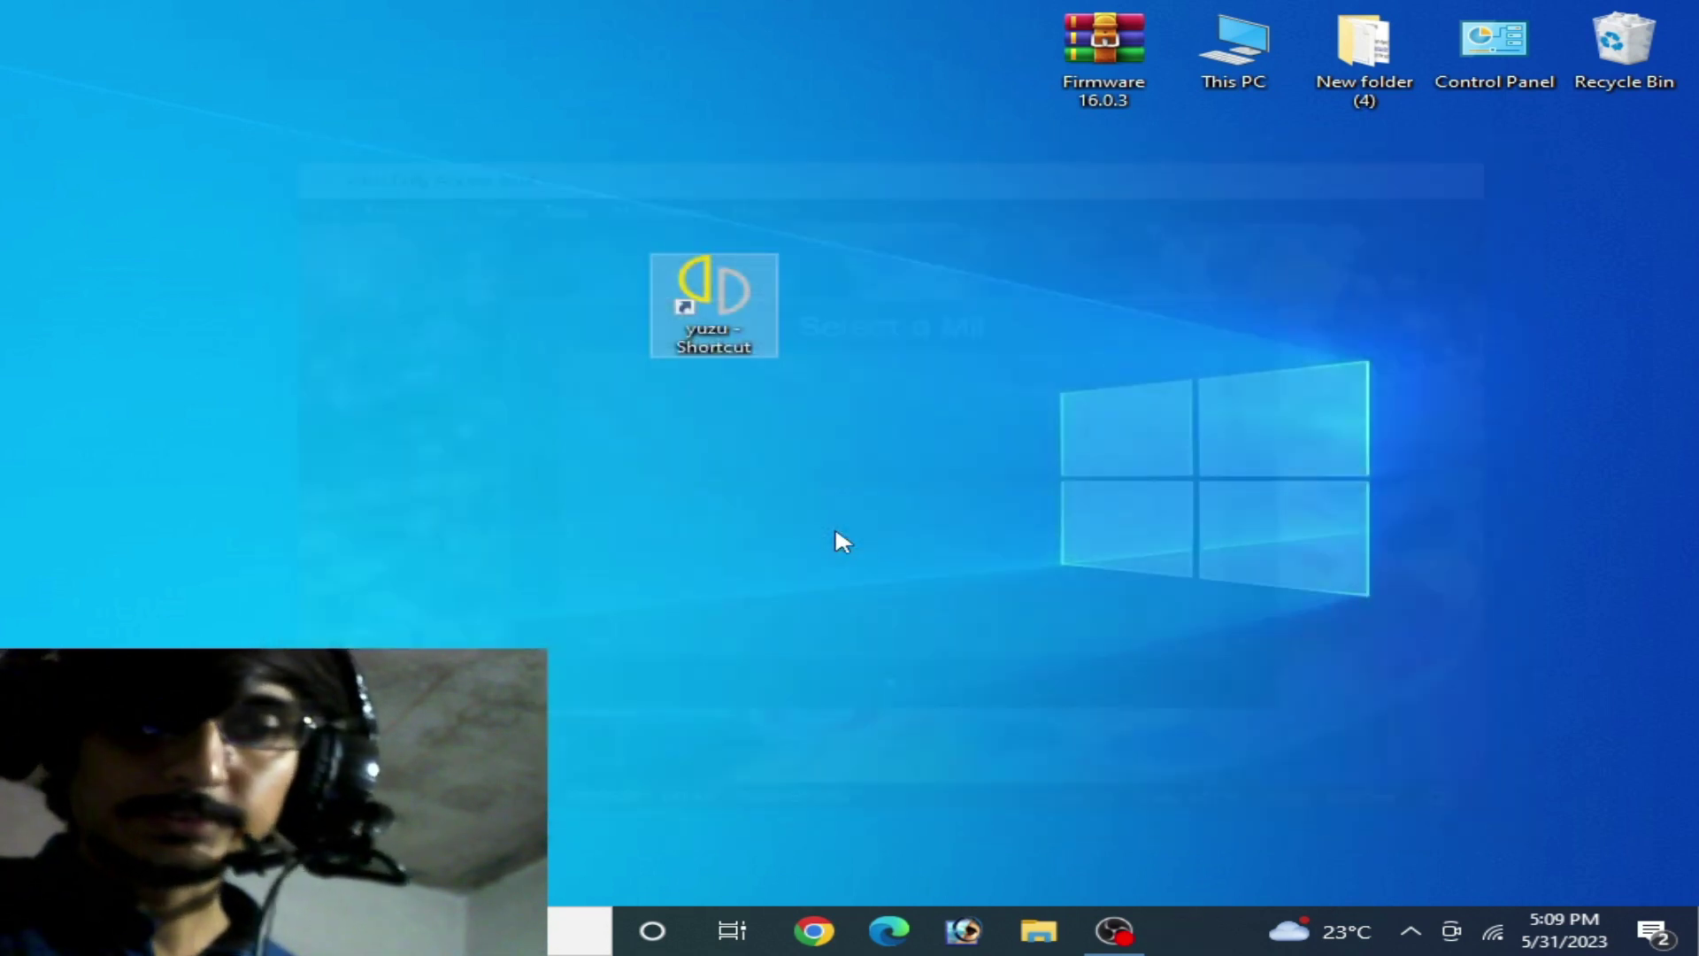
- Relaunch yuzu and confirm Mario Kart 8 Deluxe's Add-Ons list DLC version 1 enabled
double_click(751, 306)
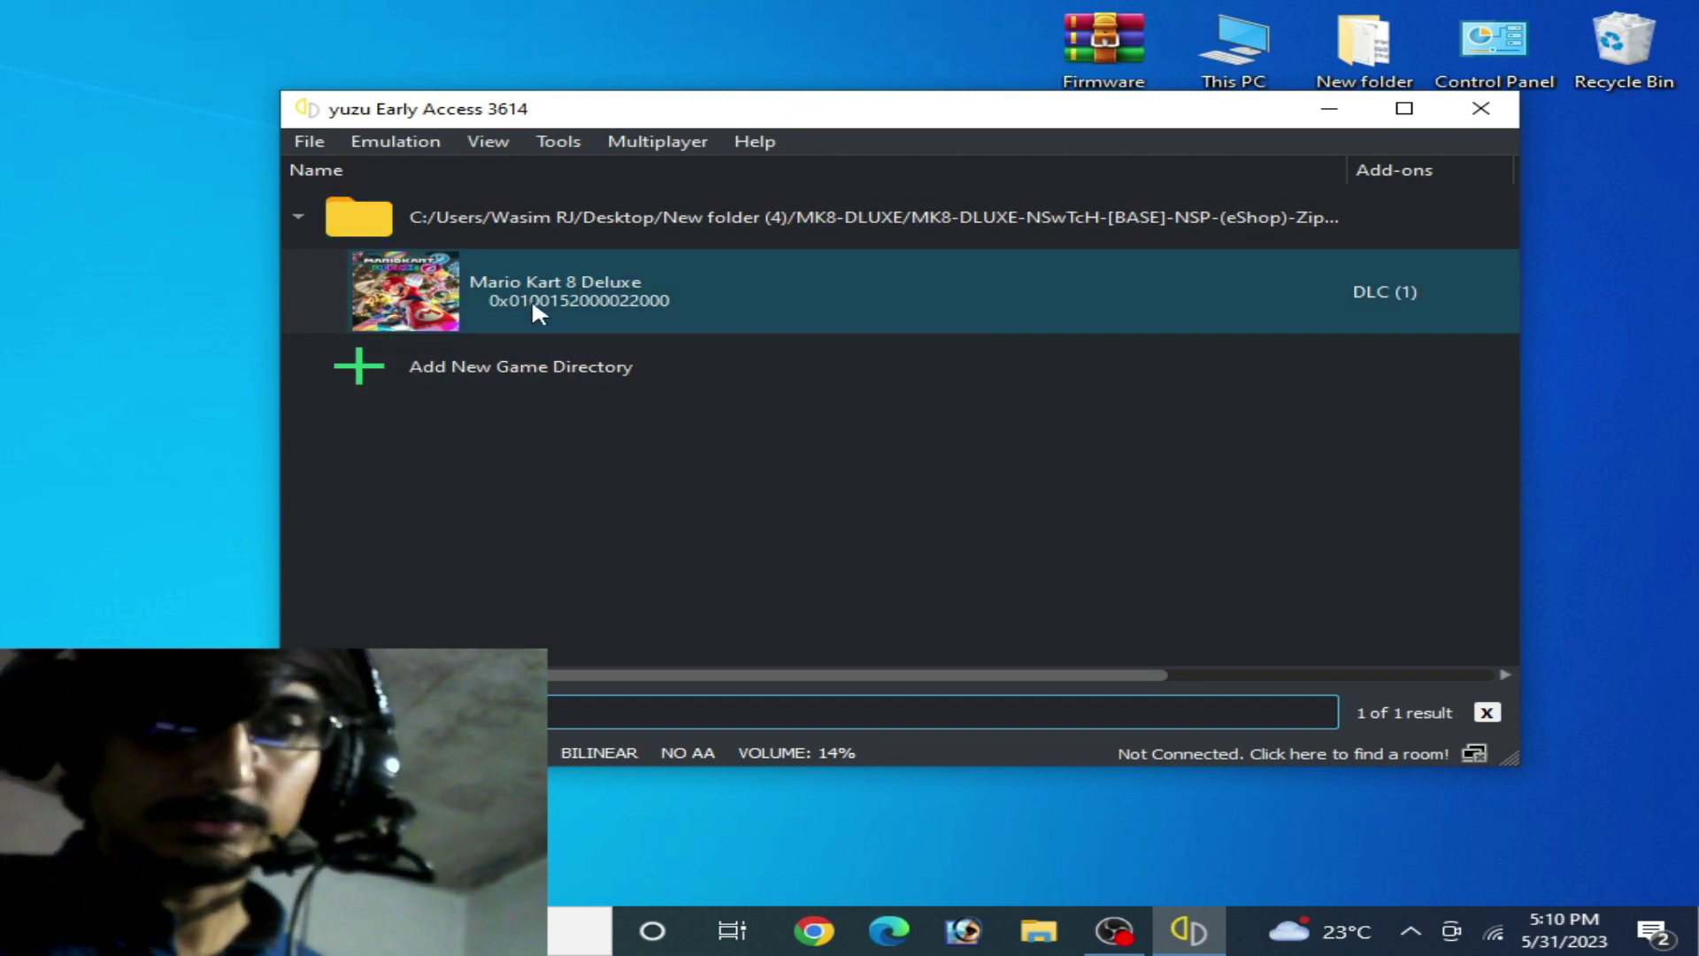
right_click(539, 292)
left_click(703, 670)
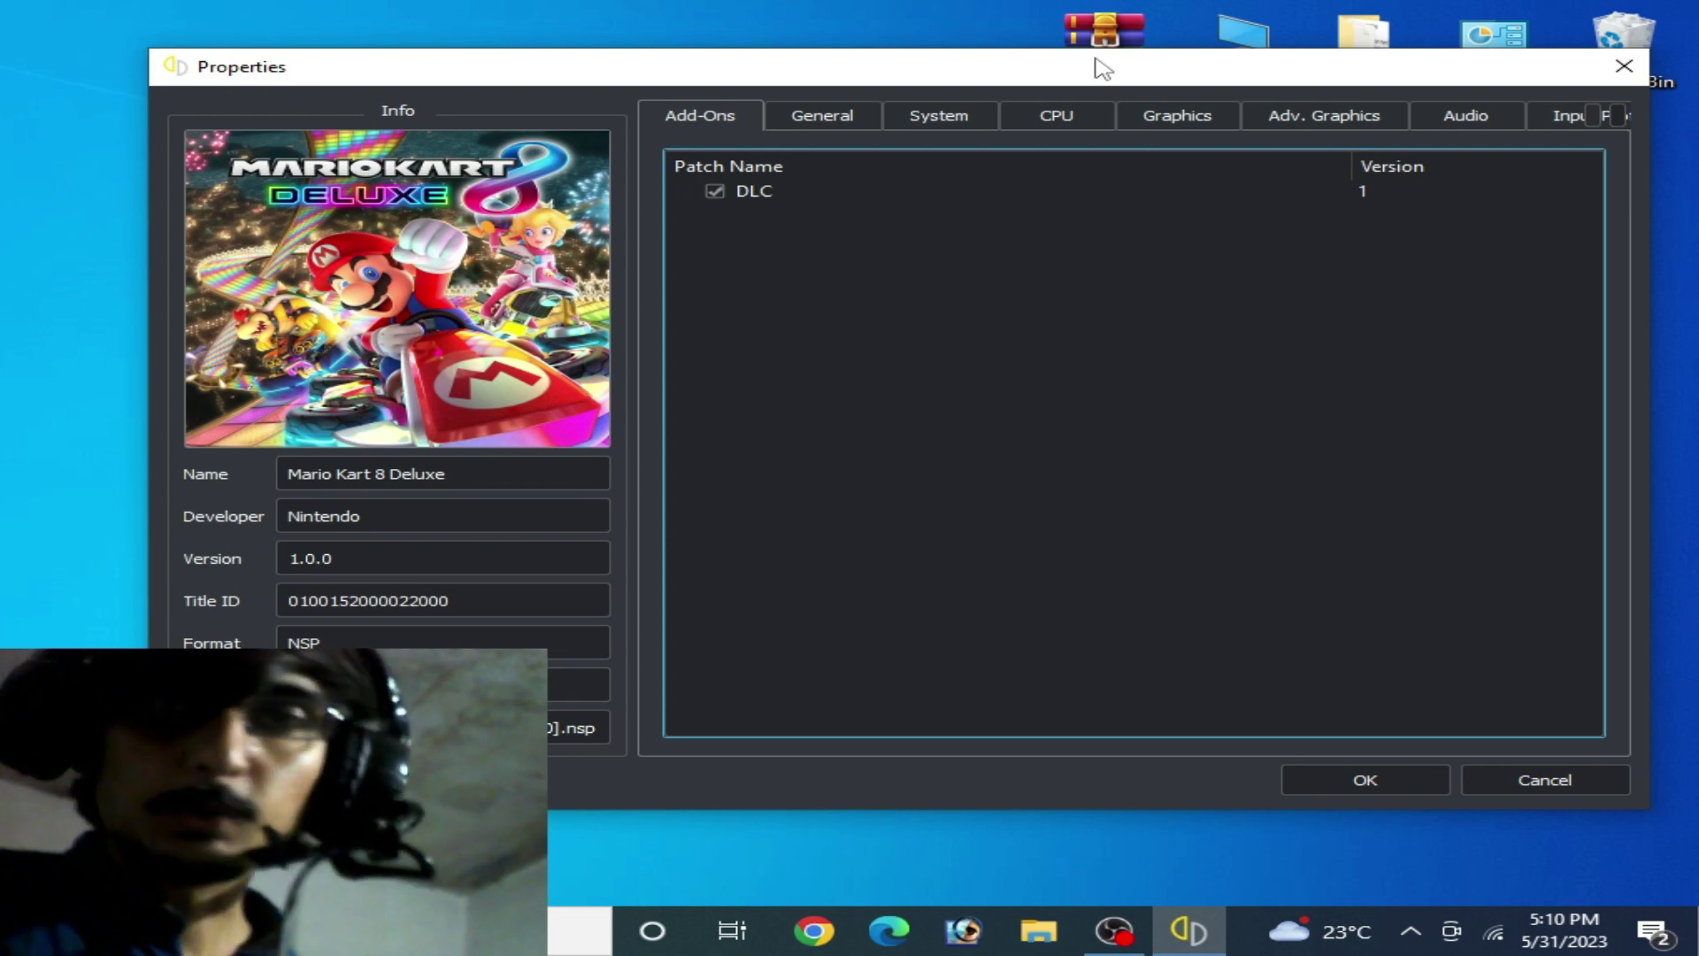
left_click_drag(1099, 67, 1054, 100)
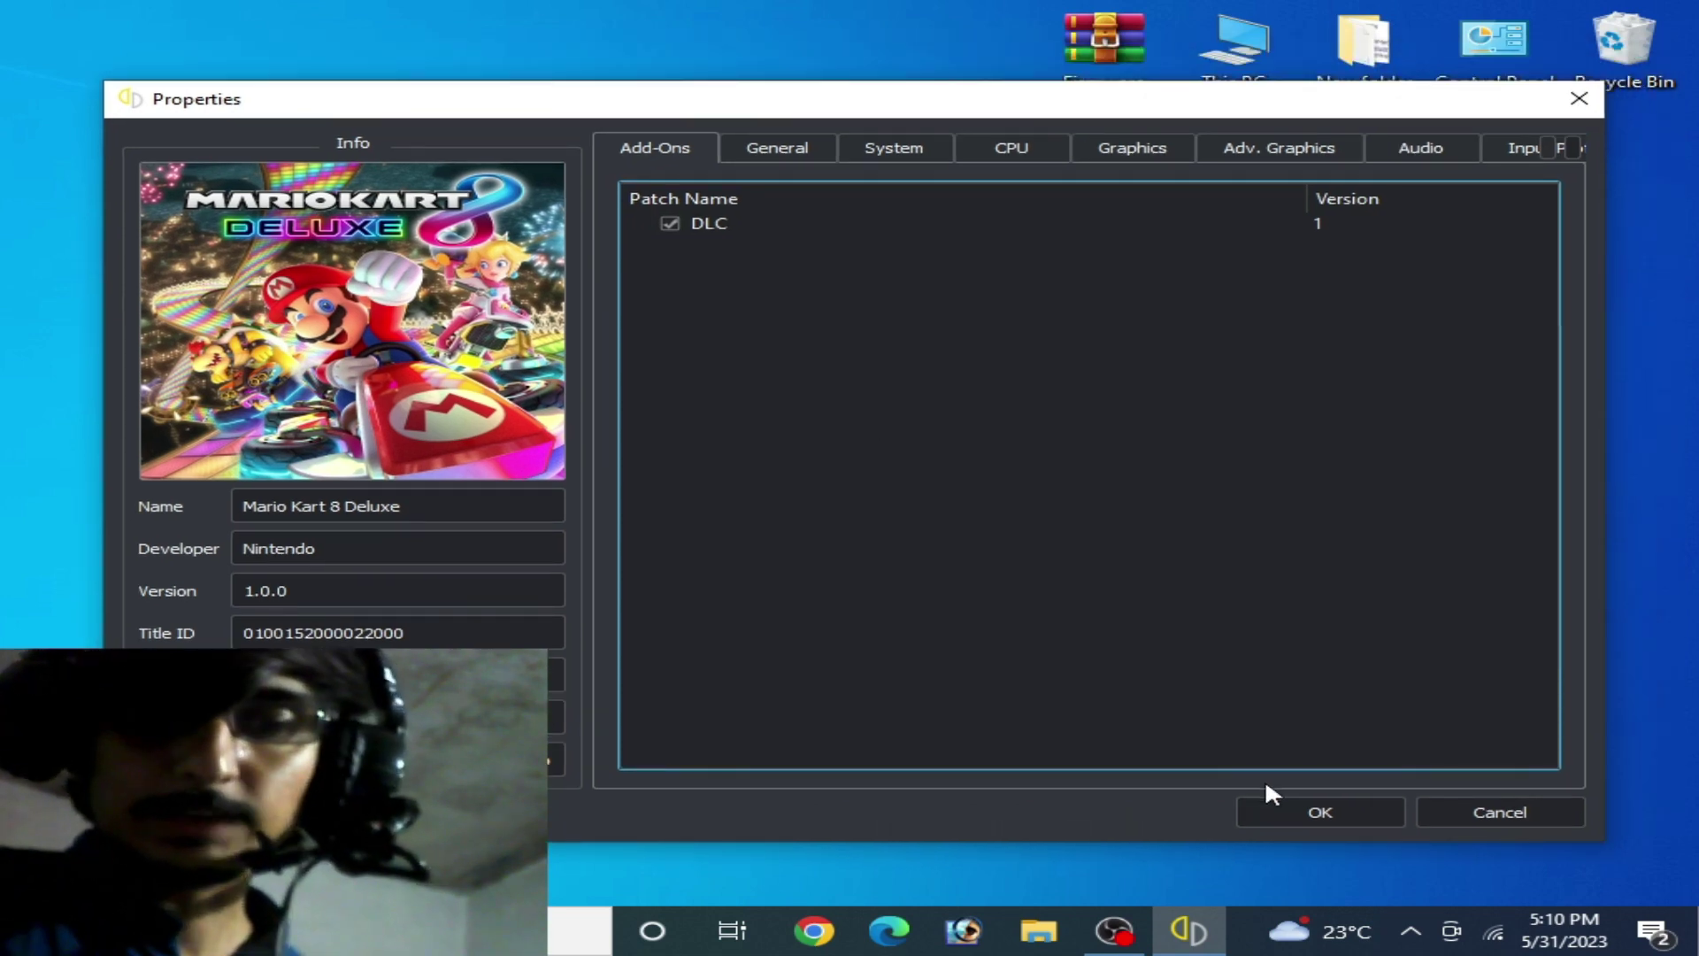
left_click(1301, 807)
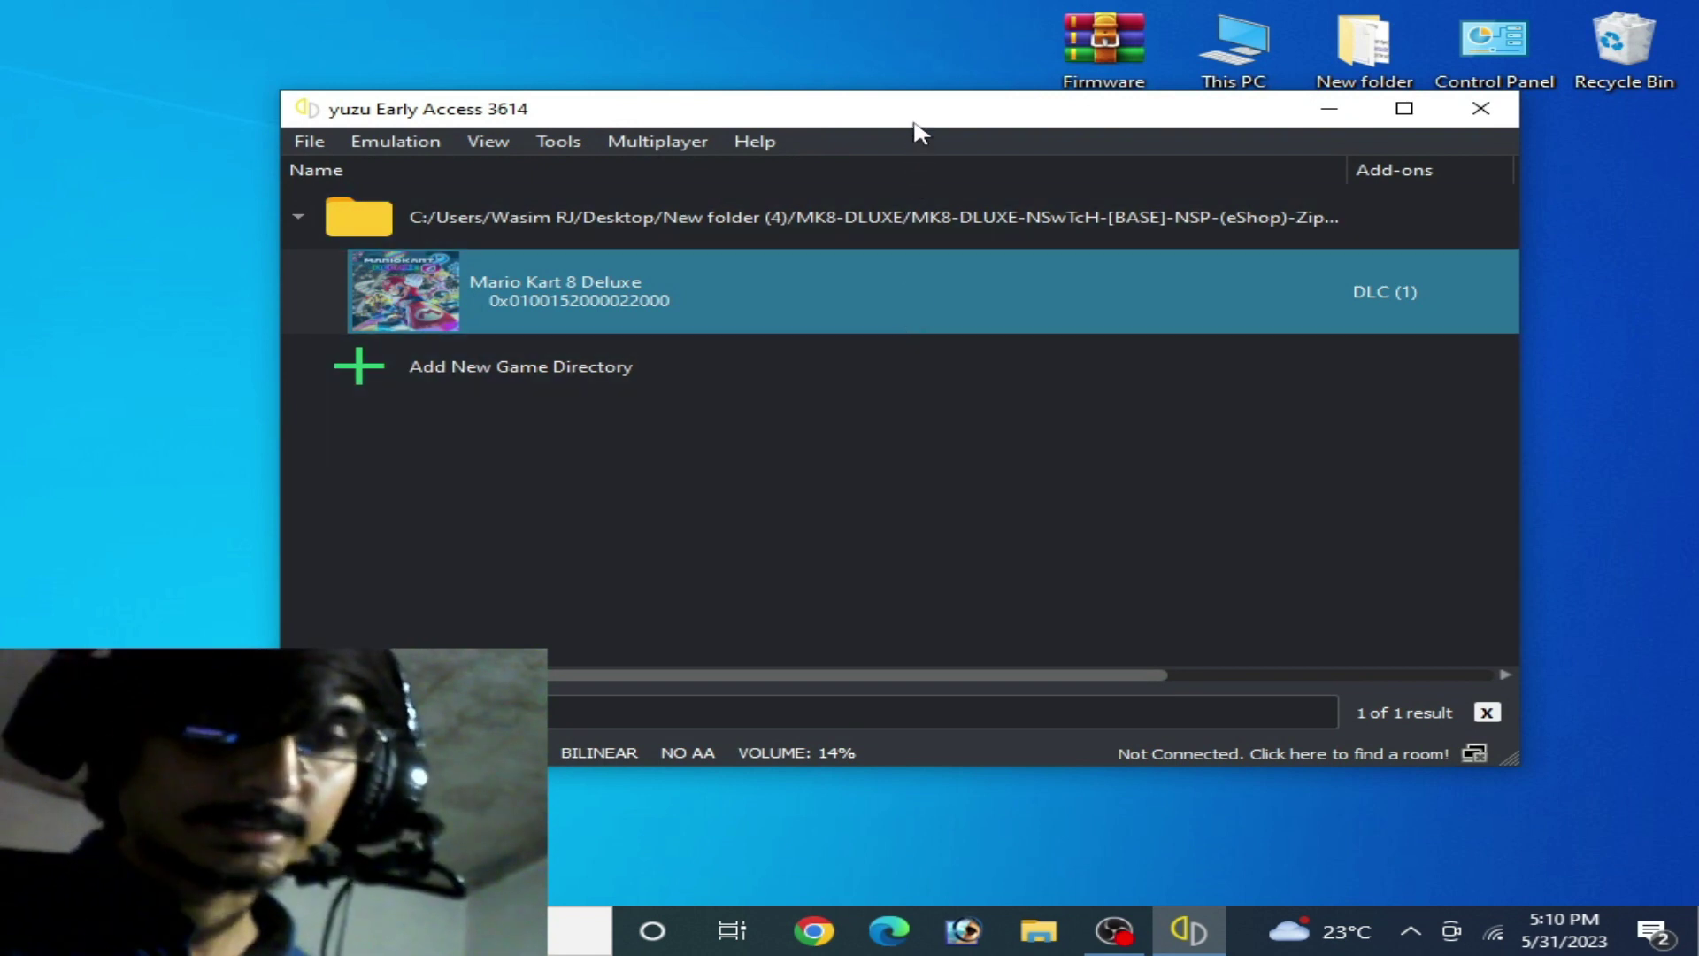
- Open yuzu's data folder and browse into the empty nand\system\Contents\registered folder
left_click(306, 143)
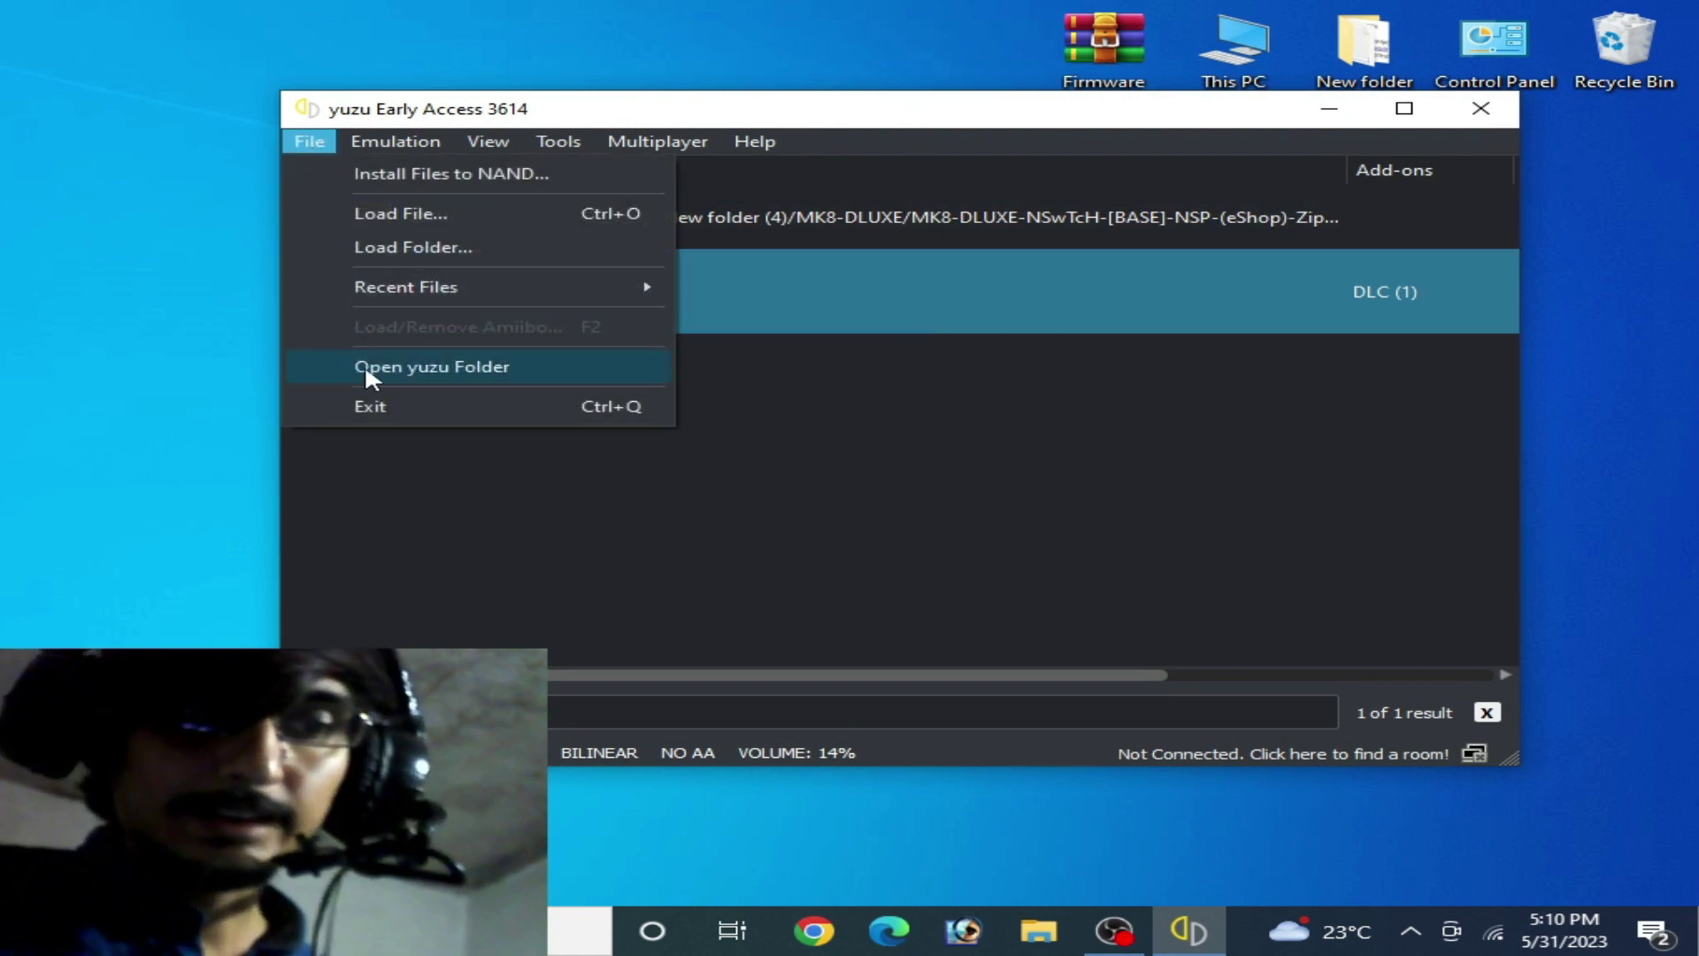
left_click(434, 368)
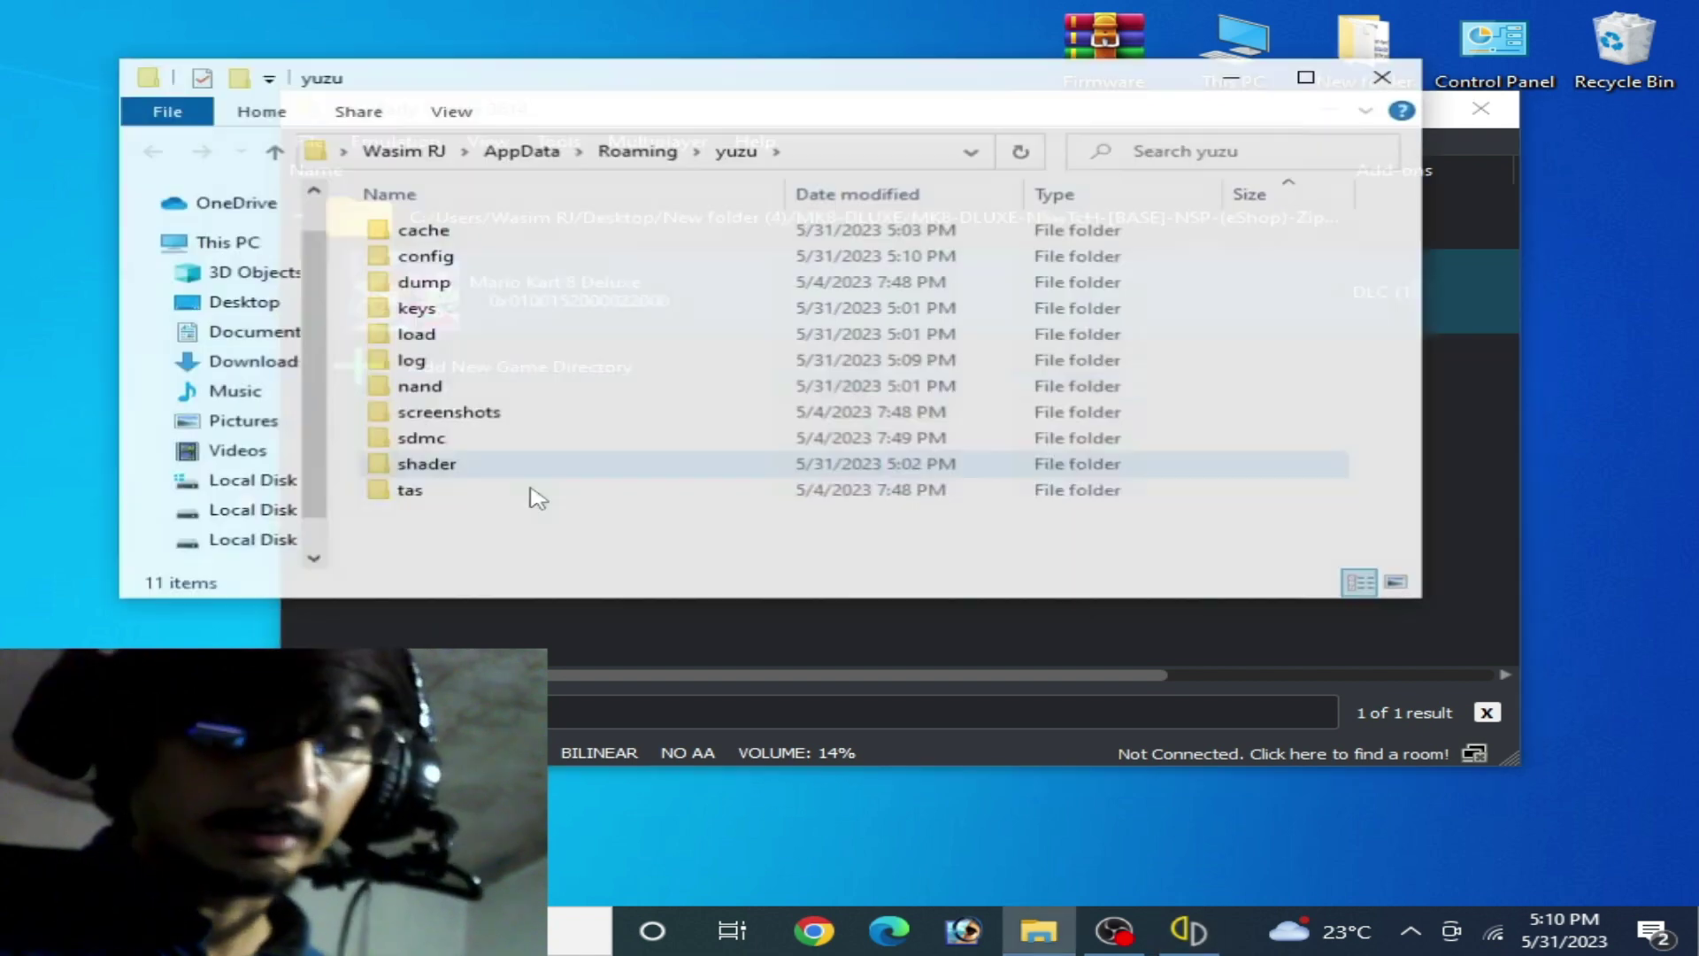
double_click(467, 387)
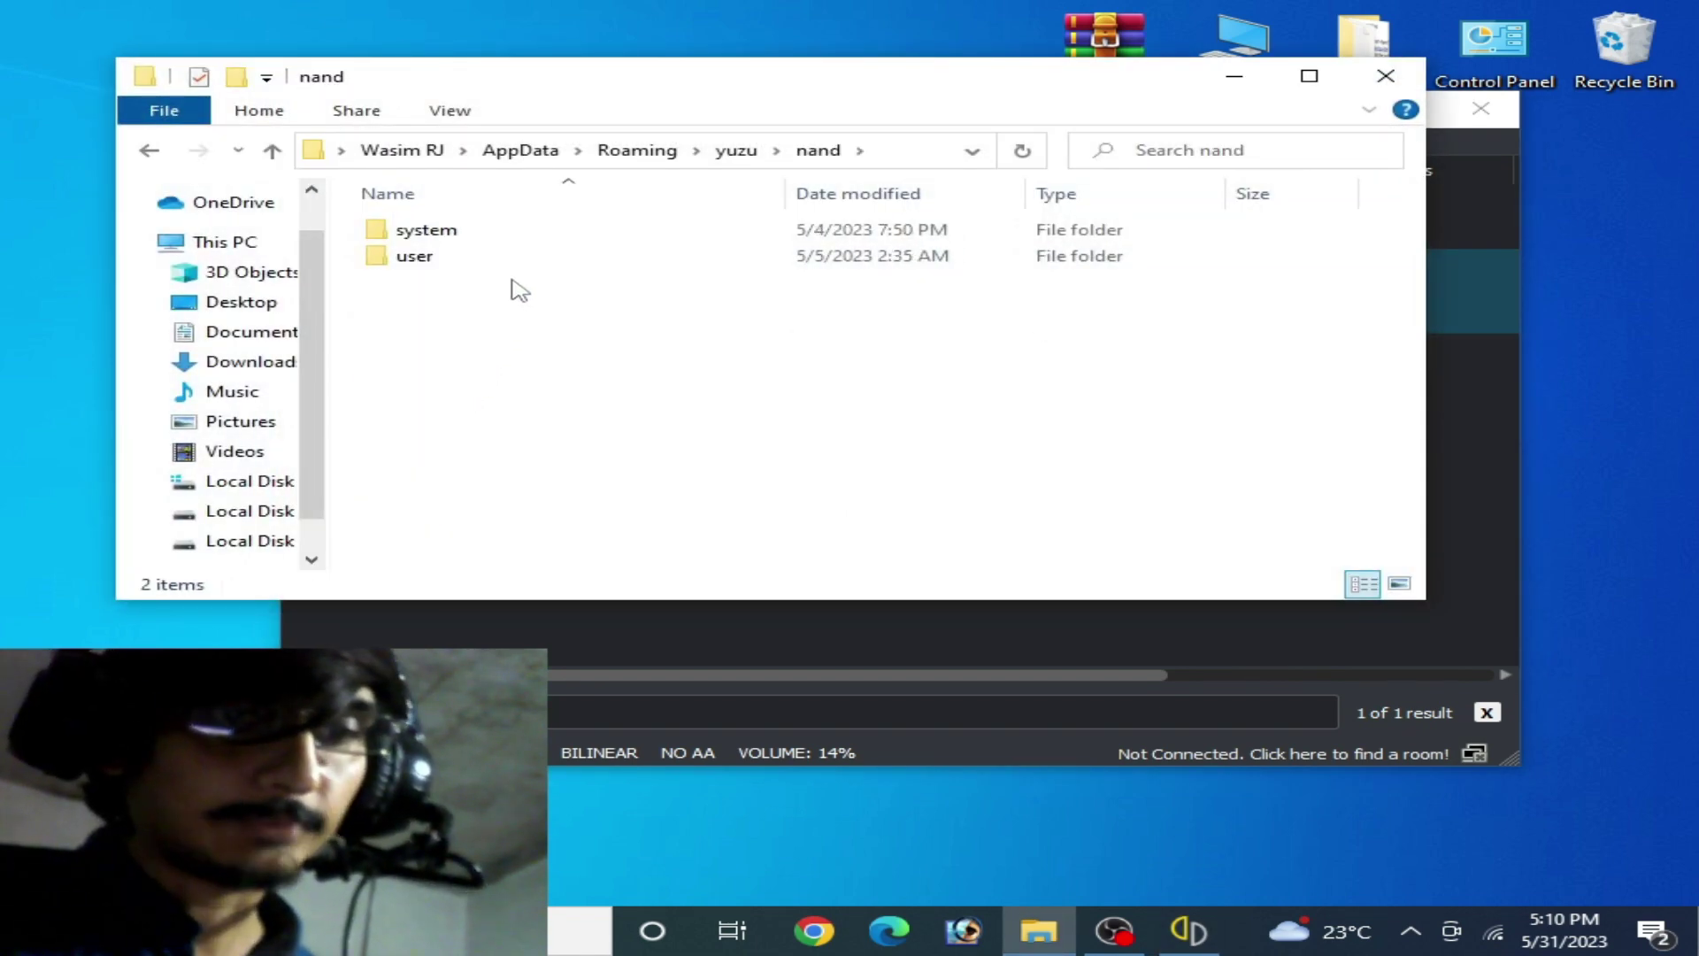
double_click(497, 237)
double_click(496, 236)
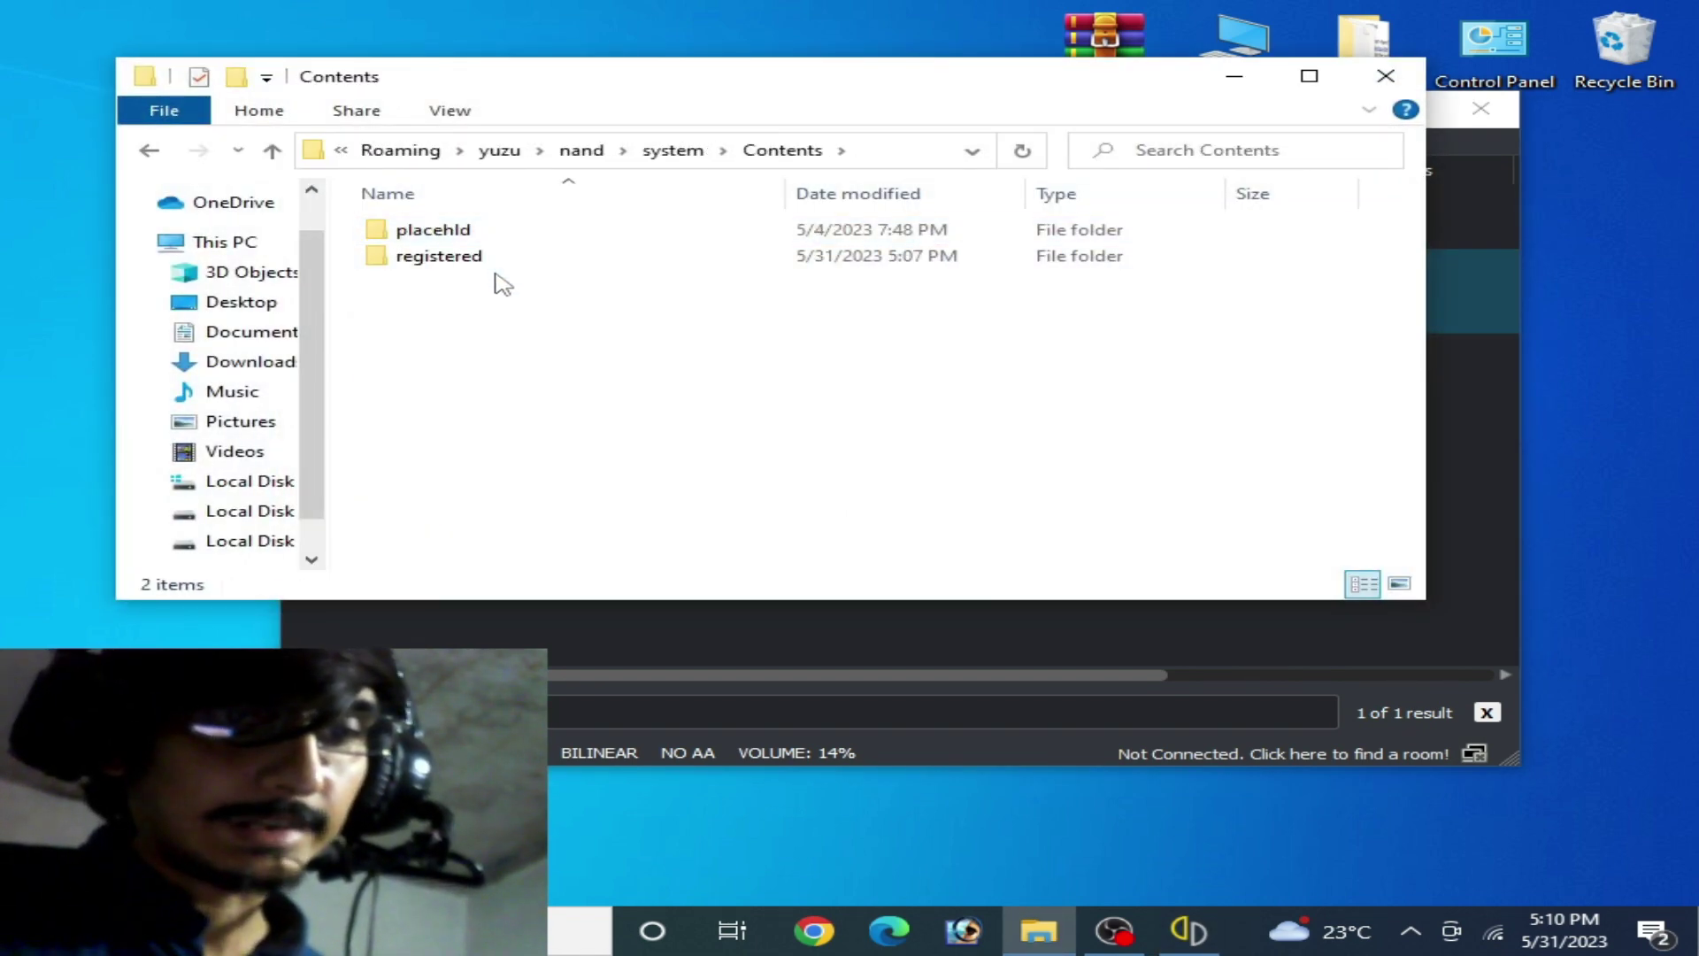
double_click(497, 256)
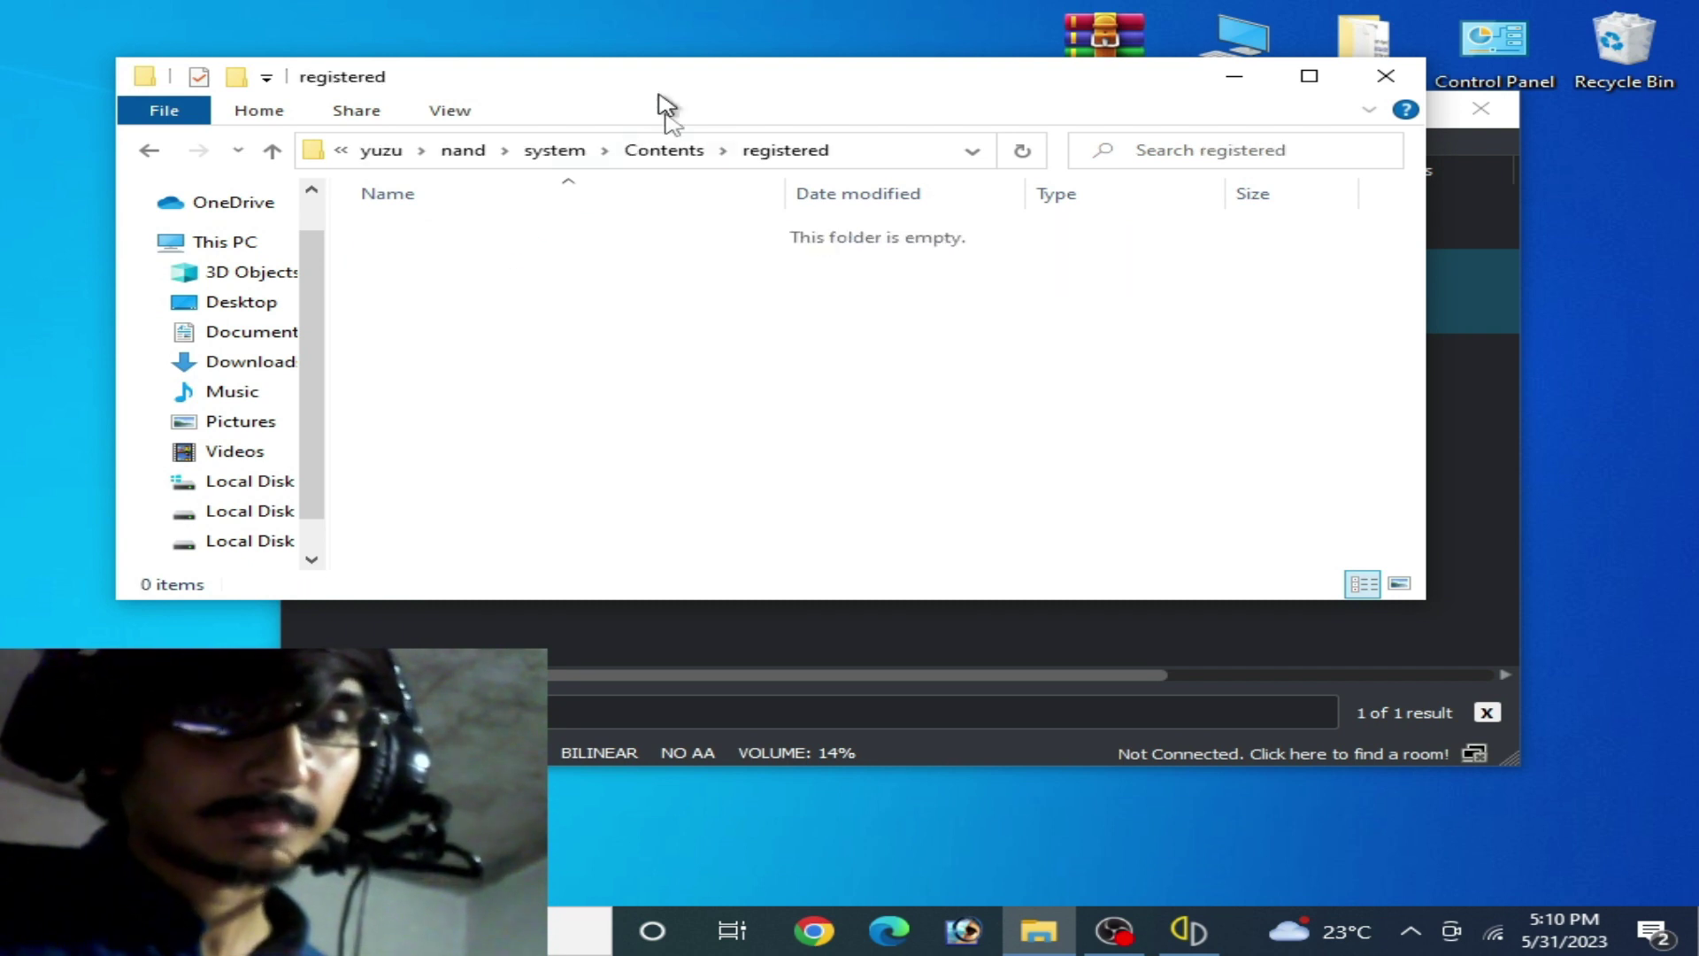
left_click_drag(655, 102, 808, 360)
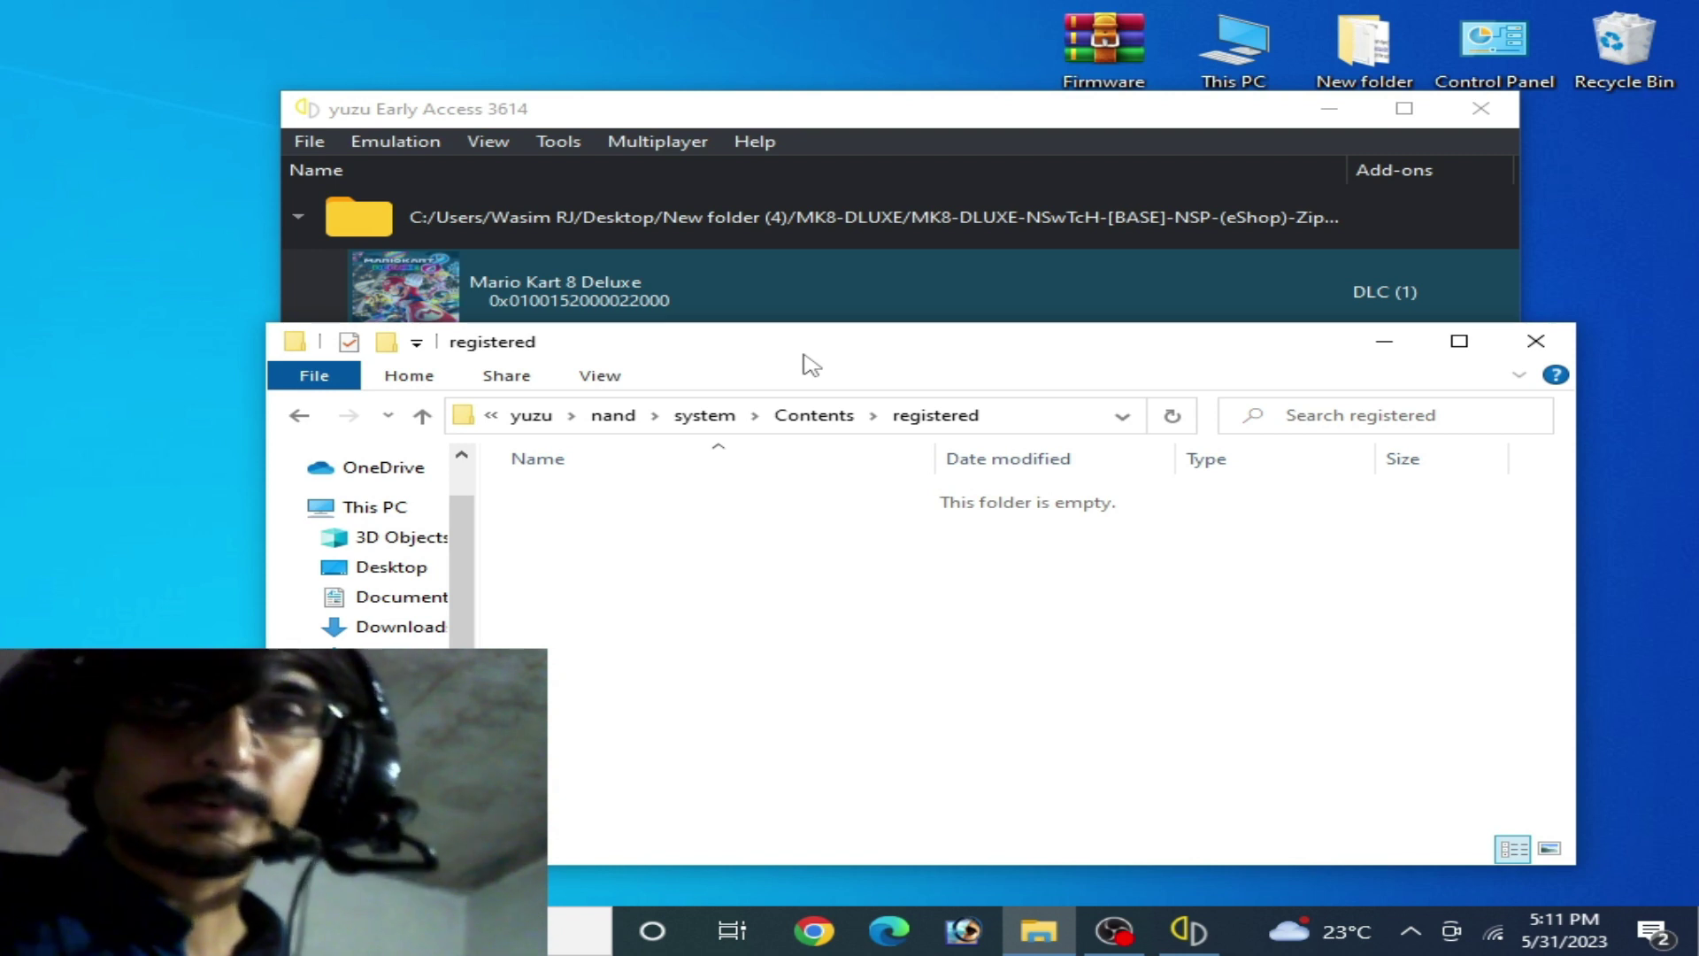
left_click_drag(835, 122, 859, 327)
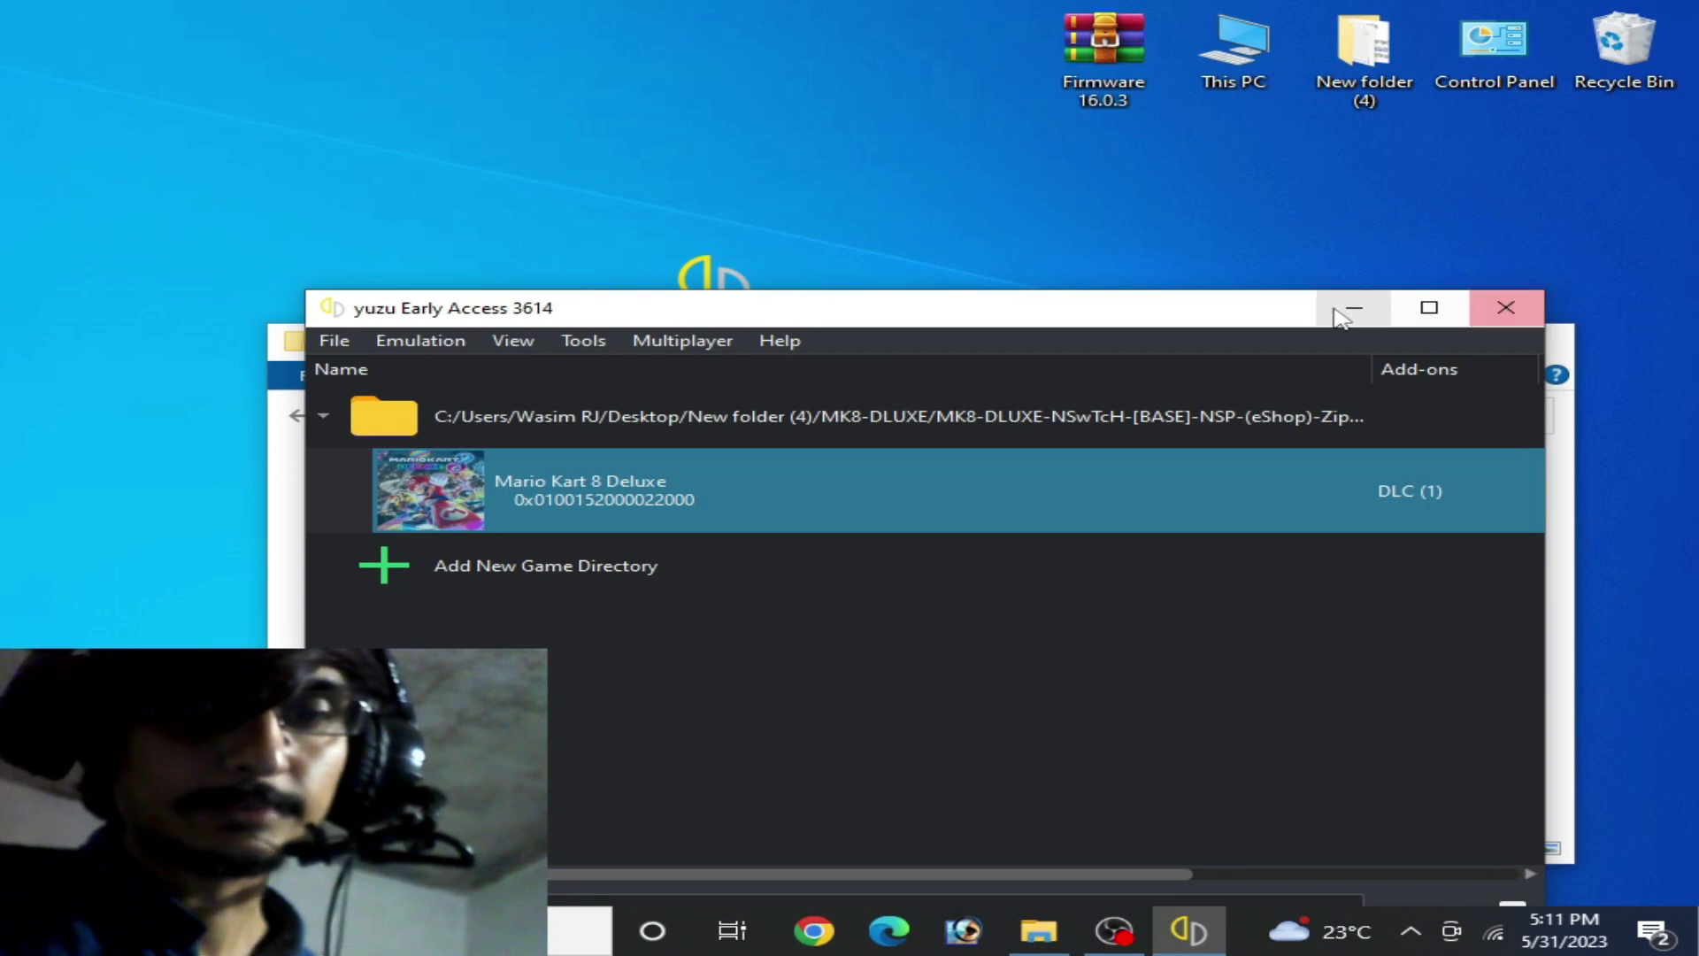
left_click_drag(1301, 311, 1308, 452)
left_click_drag(1266, 354, 1229, 216)
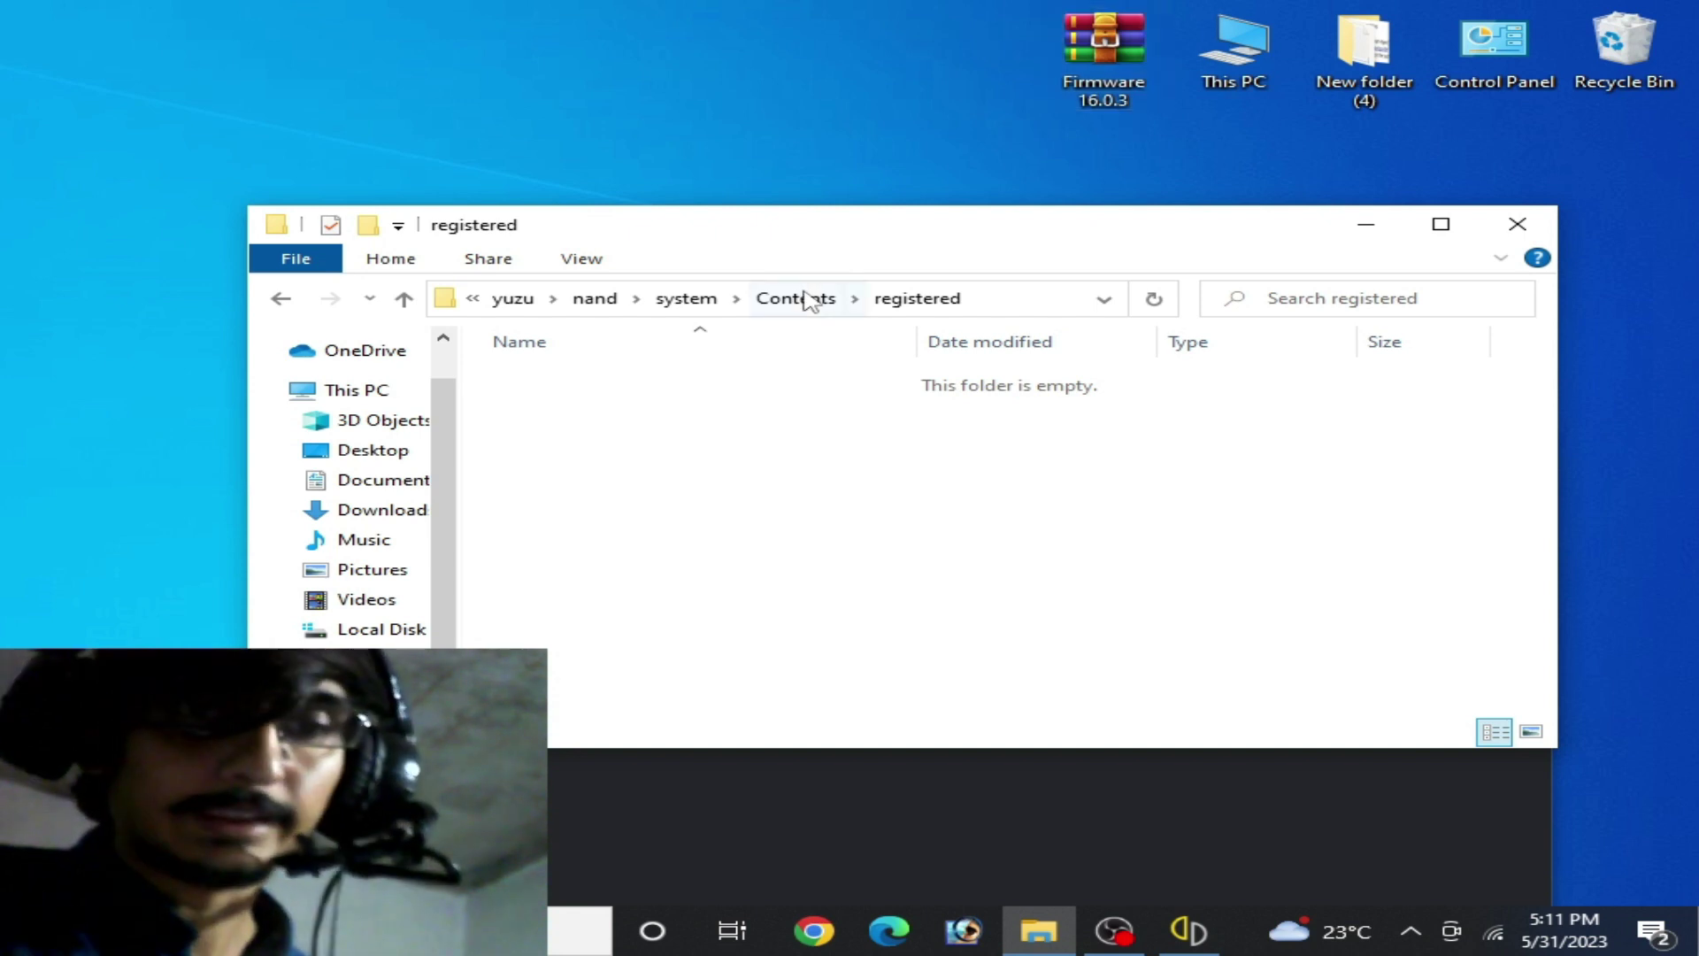
left_click_drag(800, 238, 801, 254)
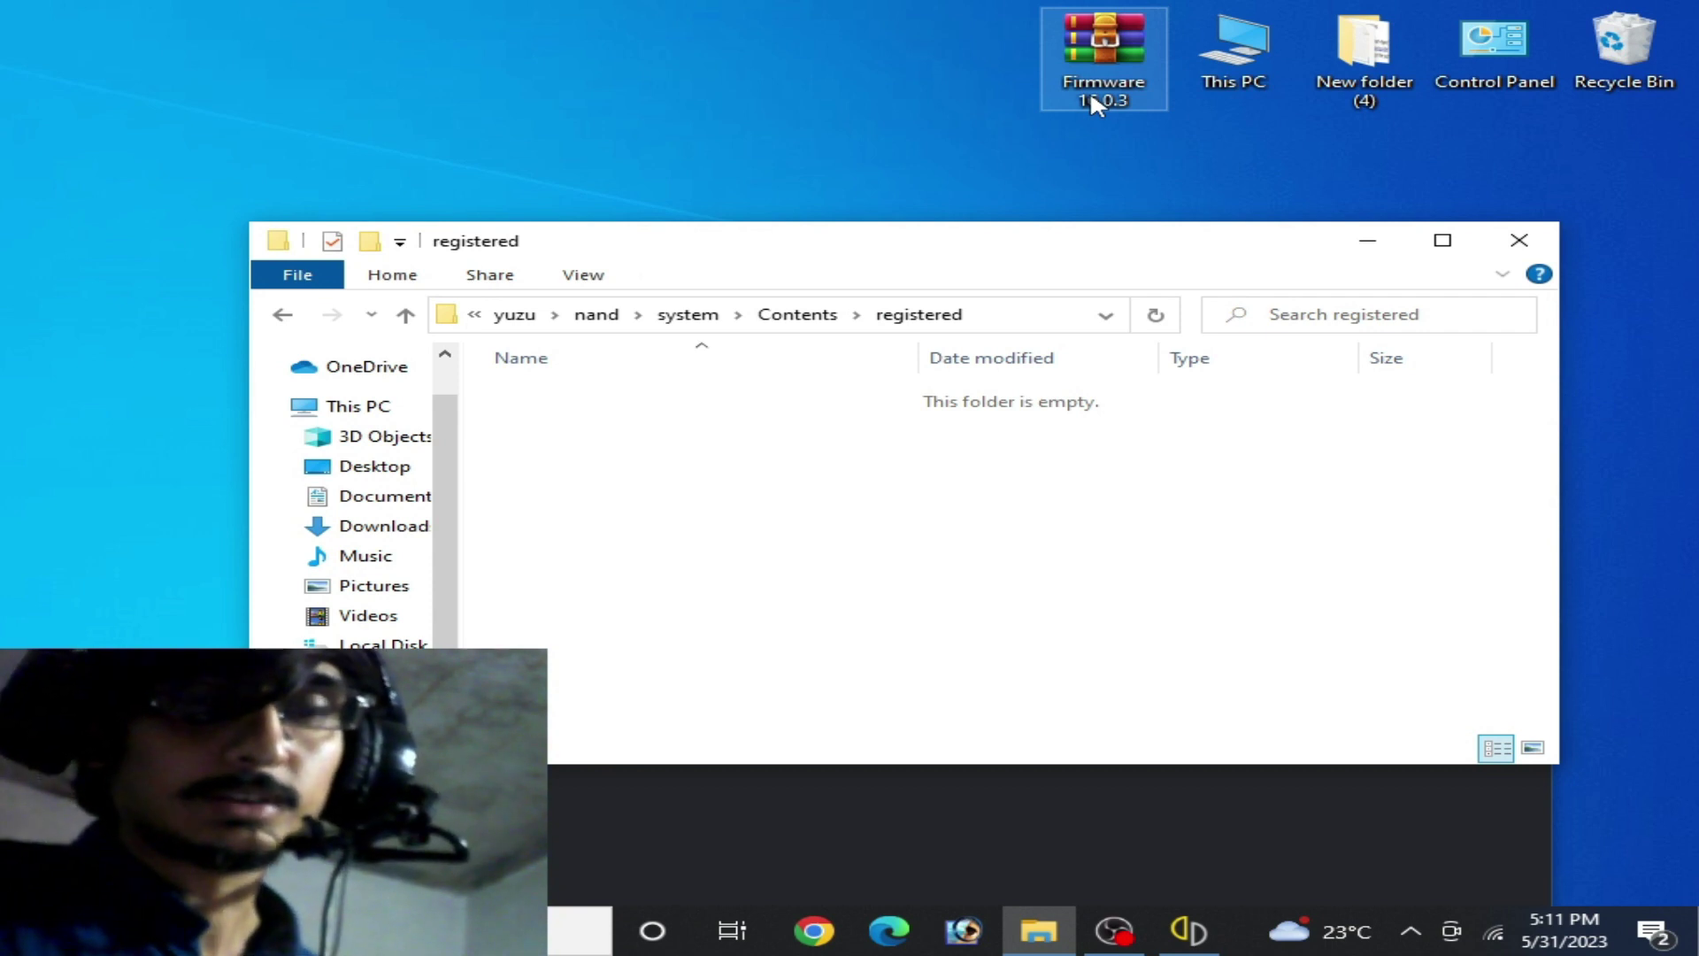
- Extract Firmware 16.0.3 to its own desktop folder, open it and select all 229 files
right_click(1090, 51)
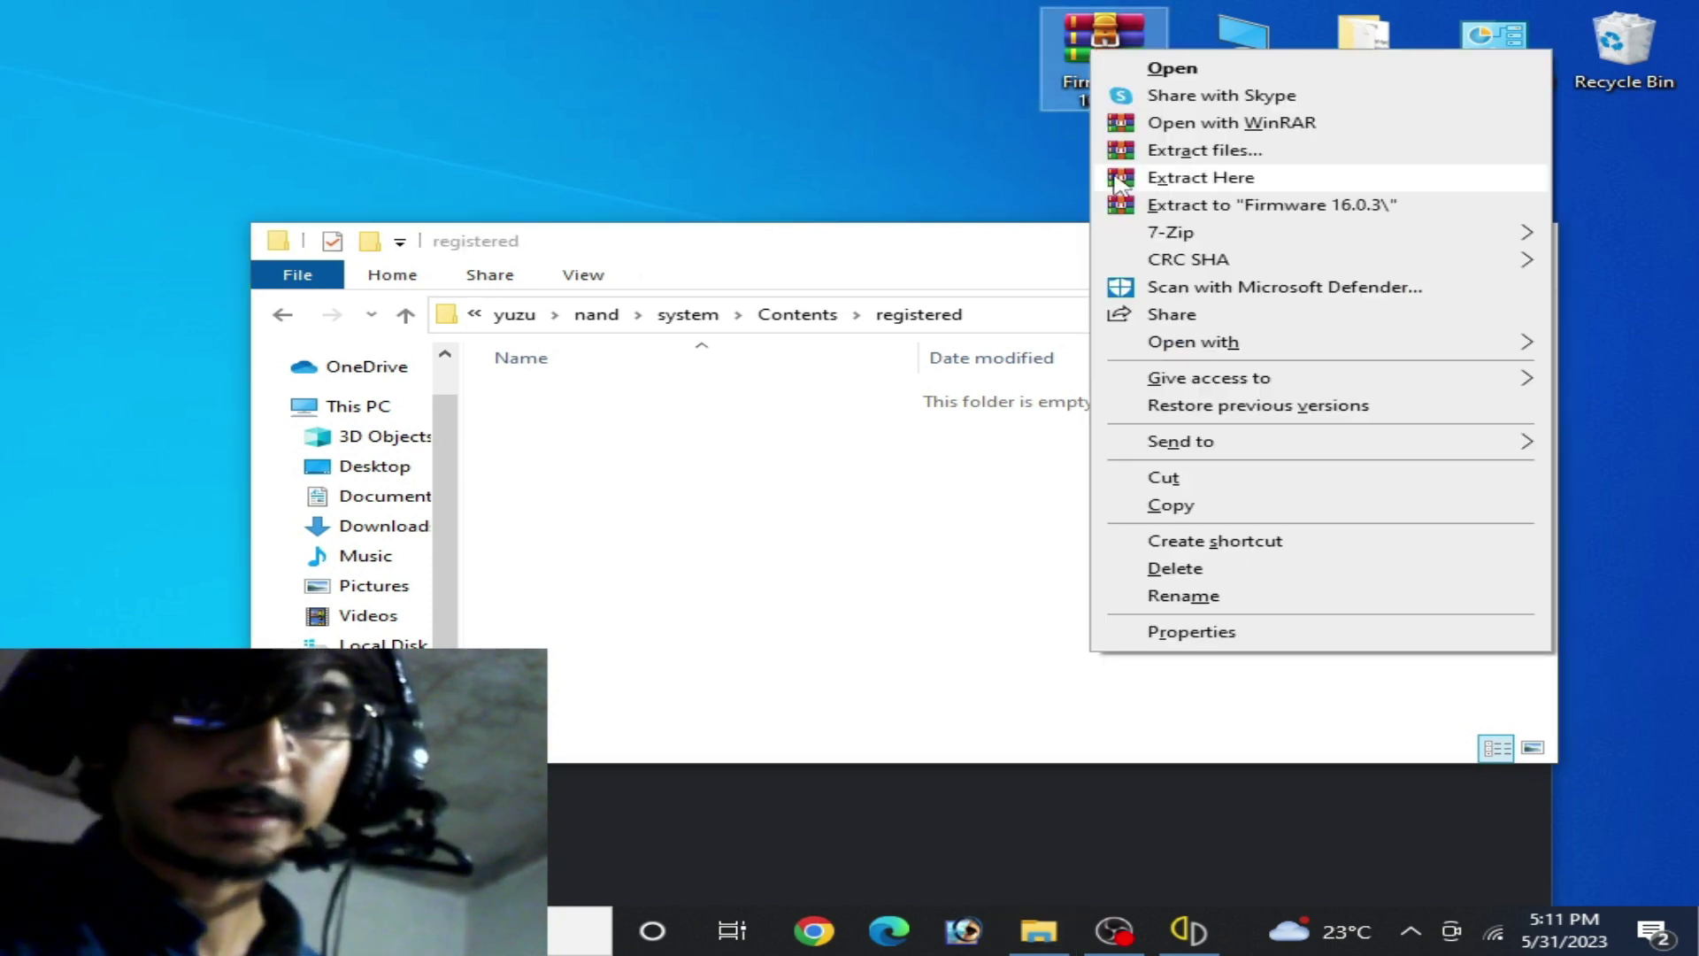
left_click(1155, 206)
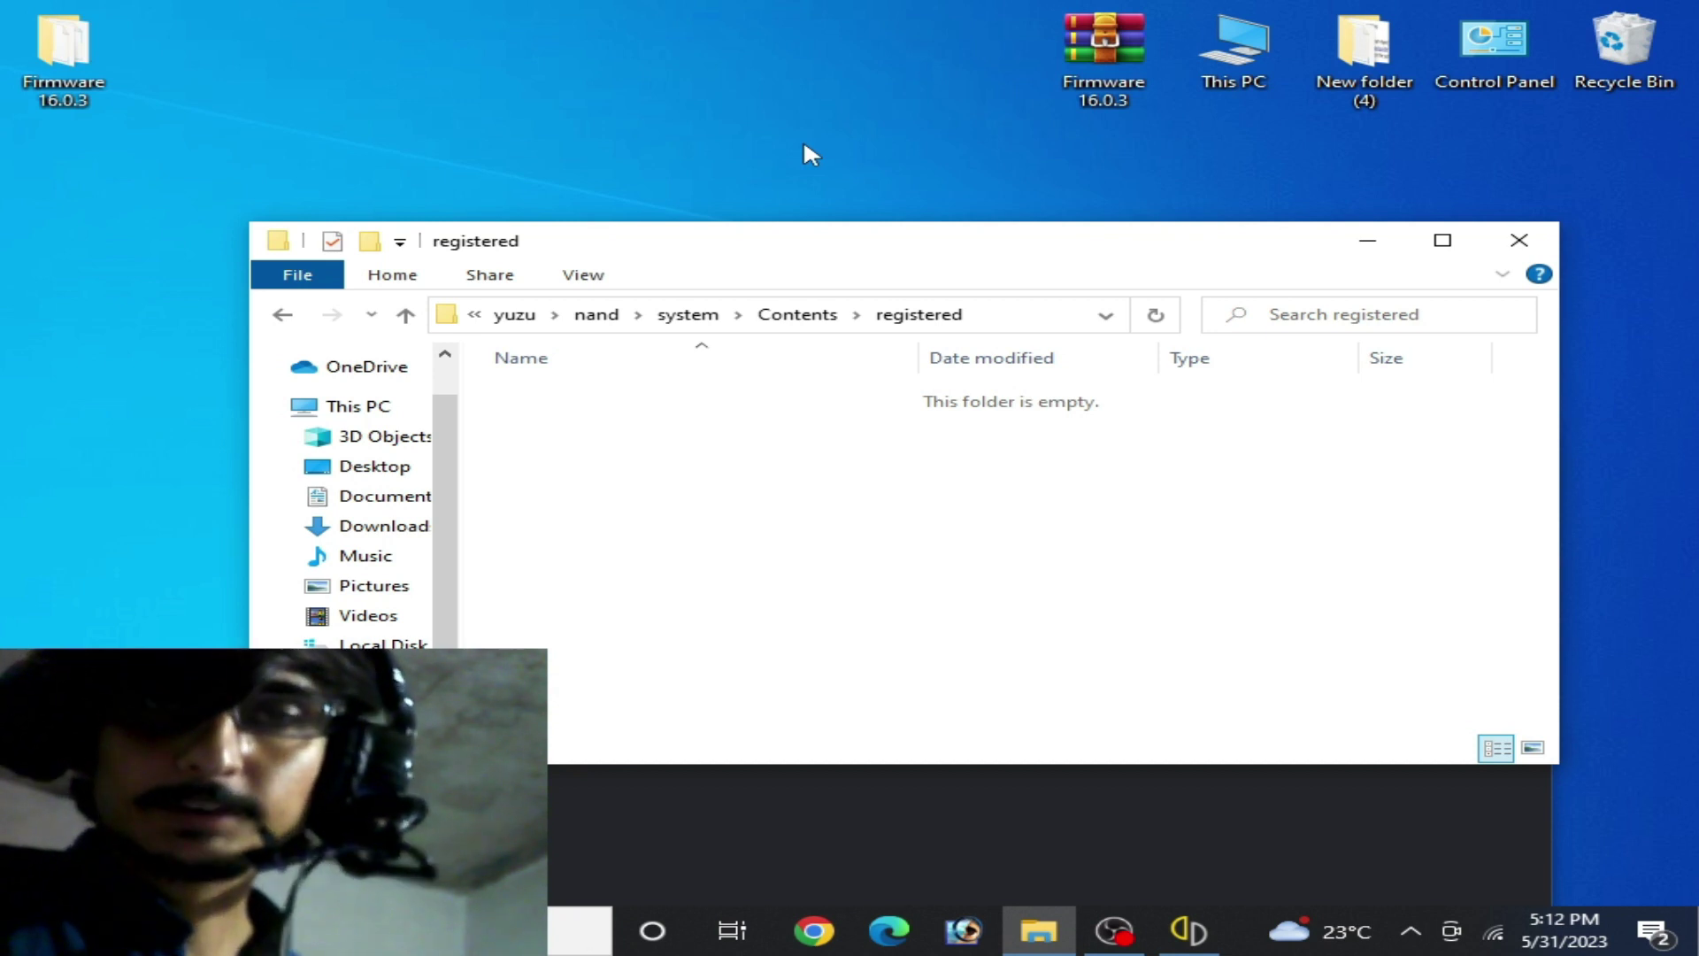
left_click_drag(752, 240, 1056, 322)
left_click(85, 81)
double_click(85, 82)
left_click_drag(820, 426, 1094, 749)
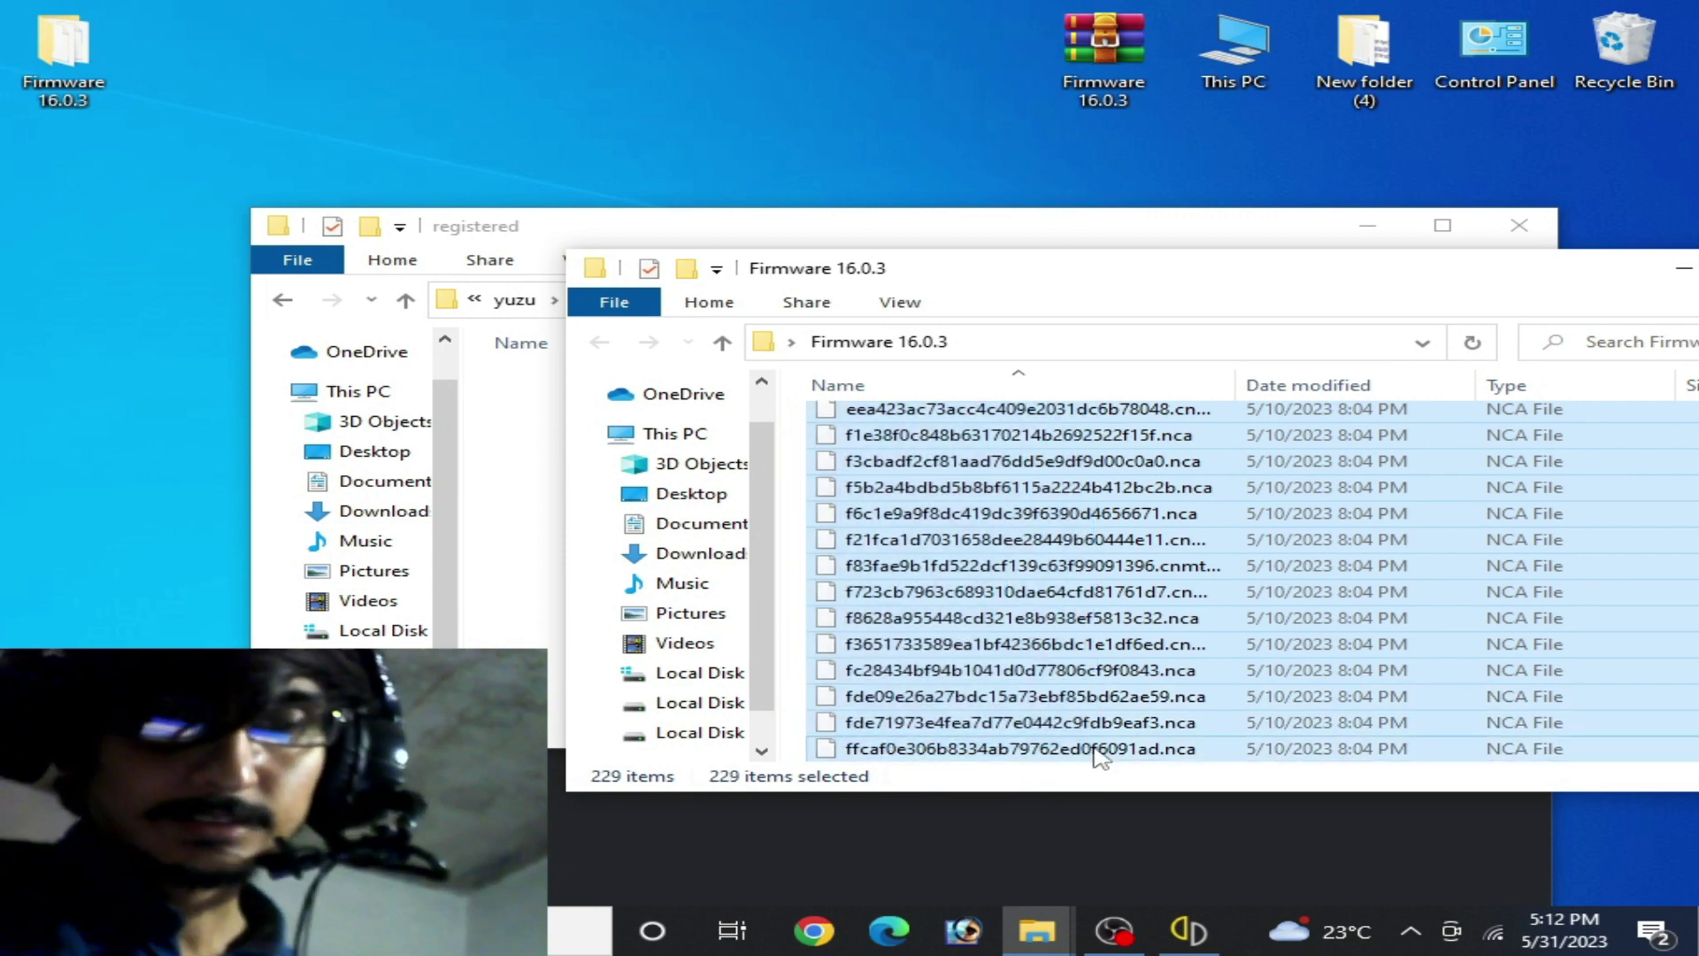
- Copy all 229 firmware NCA files and paste them into yuzu's registered folder
right_click(1093, 748)
left_click(1187, 609)
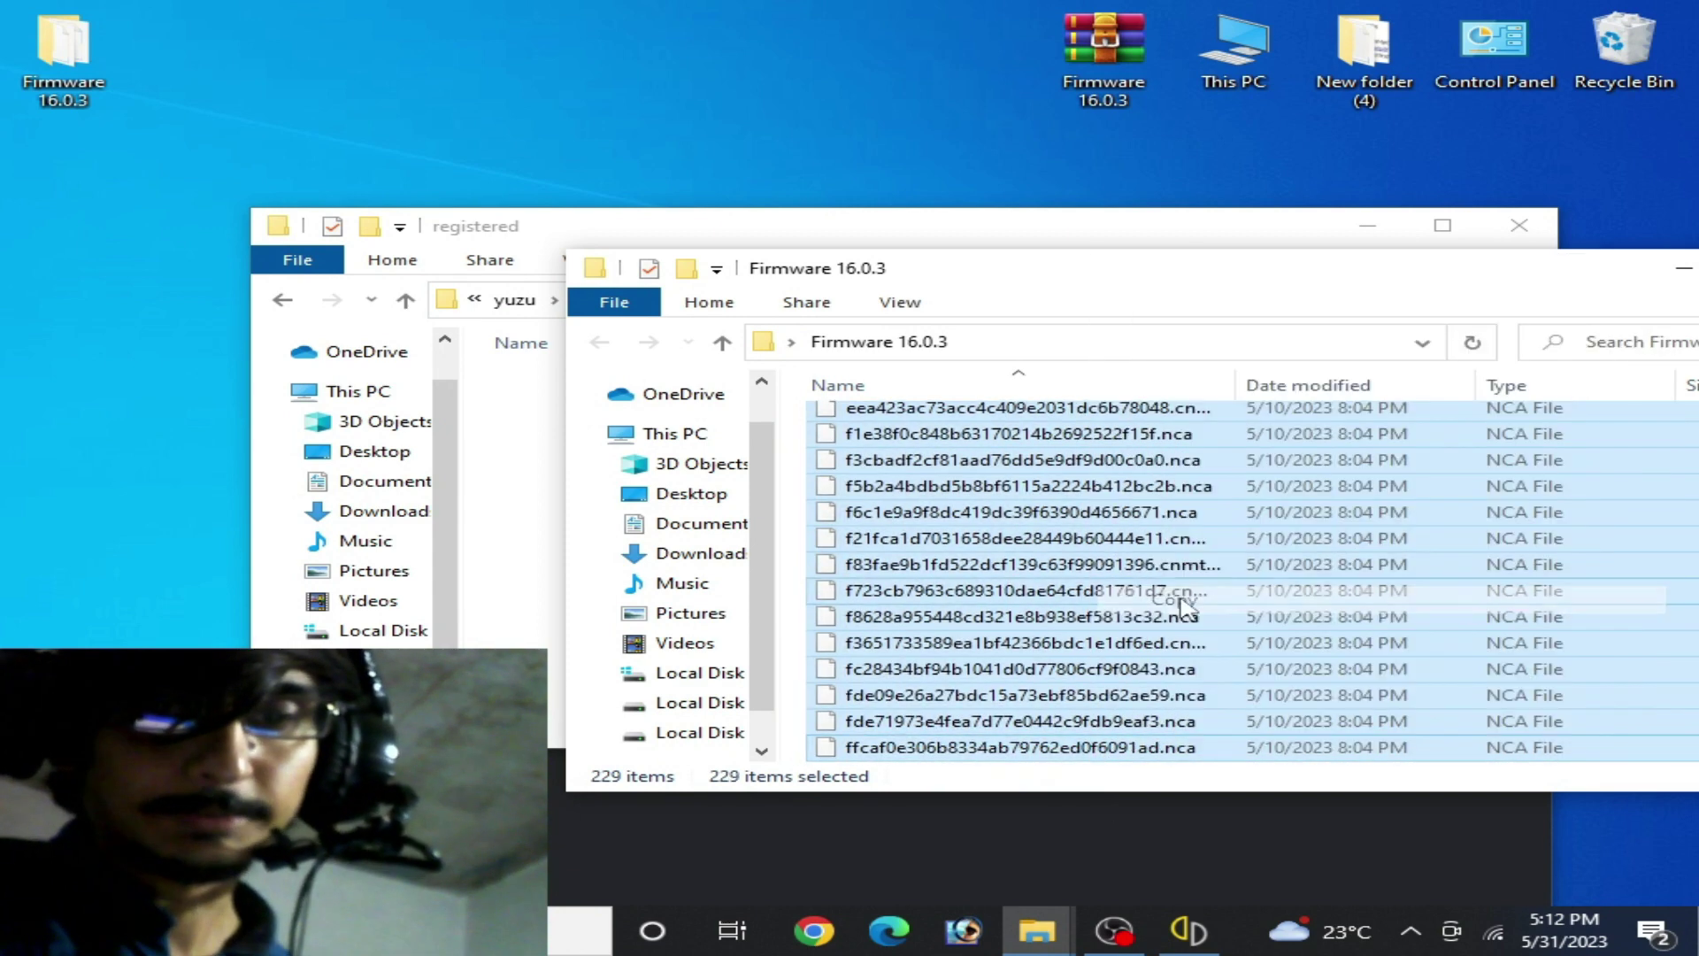
left_click_drag(1202, 305, 1283, 571)
left_click(669, 418)
right_click(666, 417)
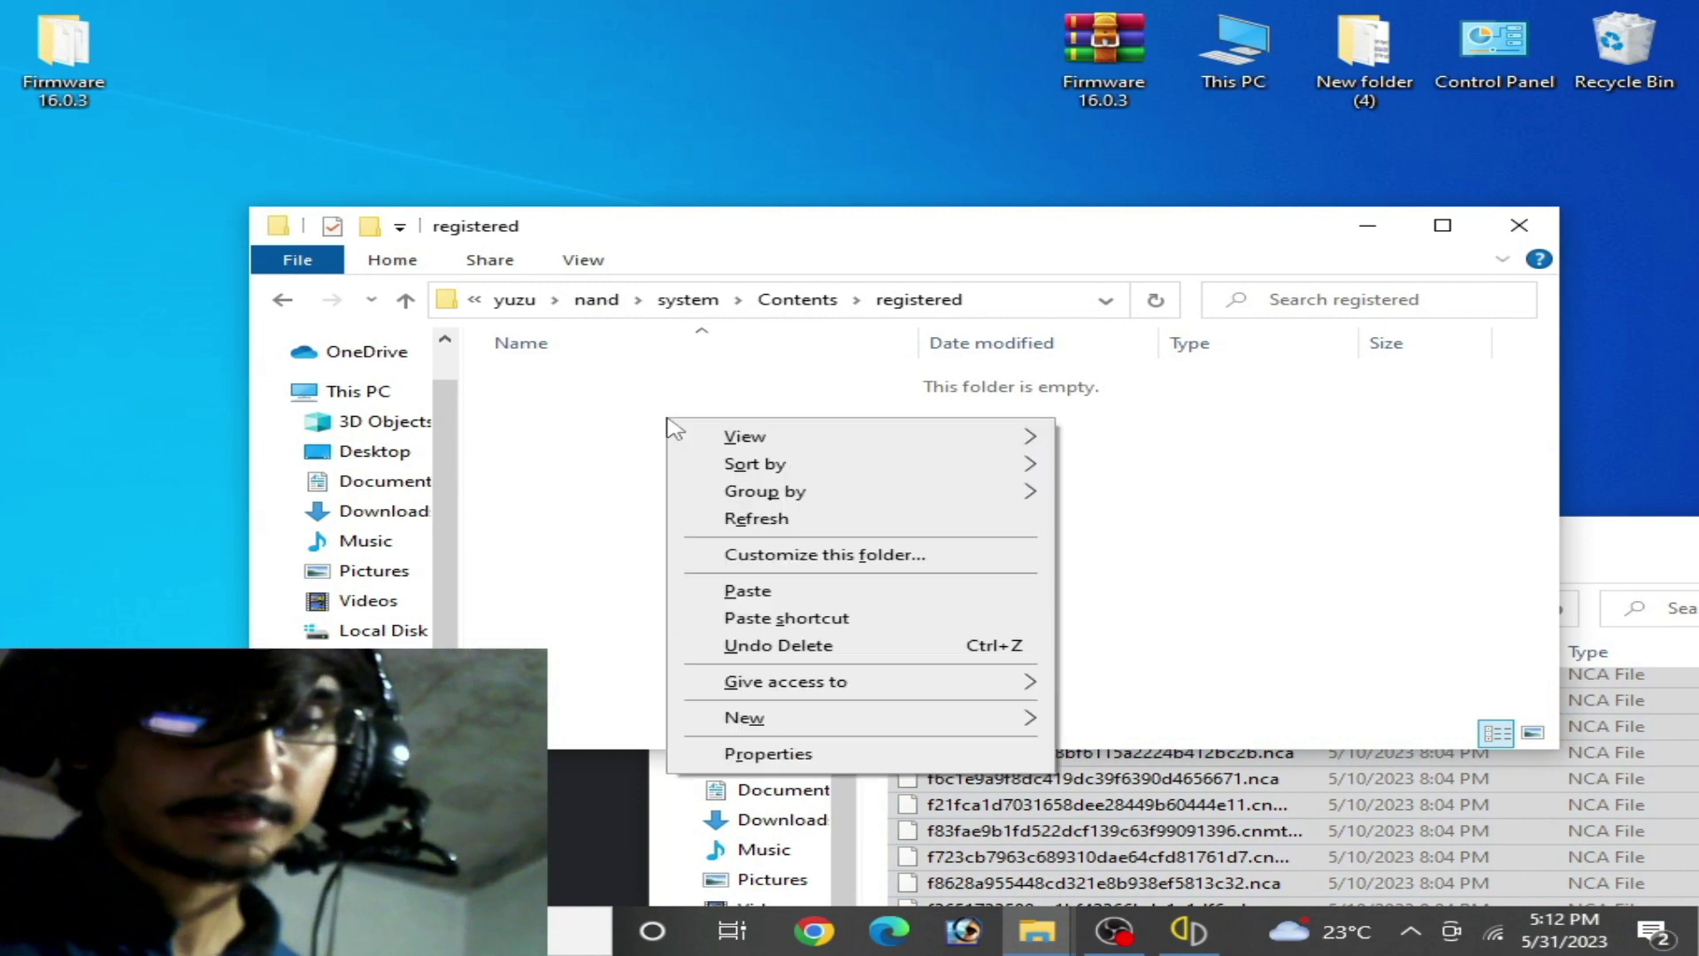
left_click(743, 591)
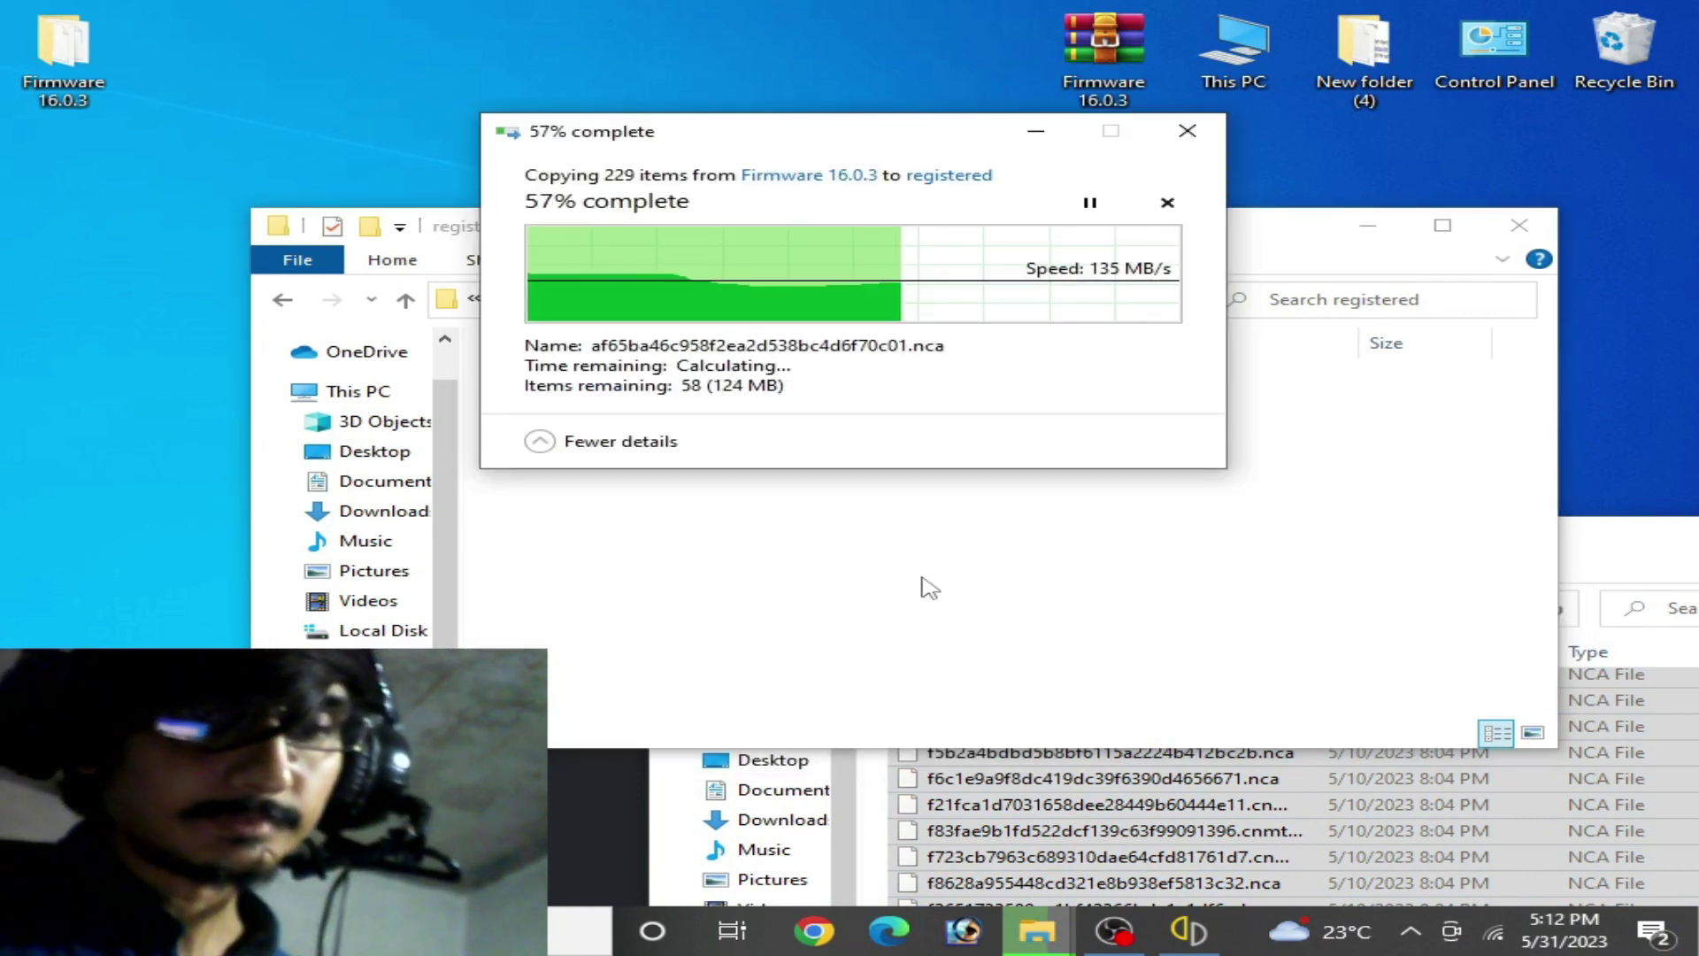
- Close the Firmware 16.0.3 window and go back three levels to yuzu's nand folder
left_click_drag(1136, 235, 855, 112)
left_click(602, 673)
left_click_drag(974, 448, 354, 305)
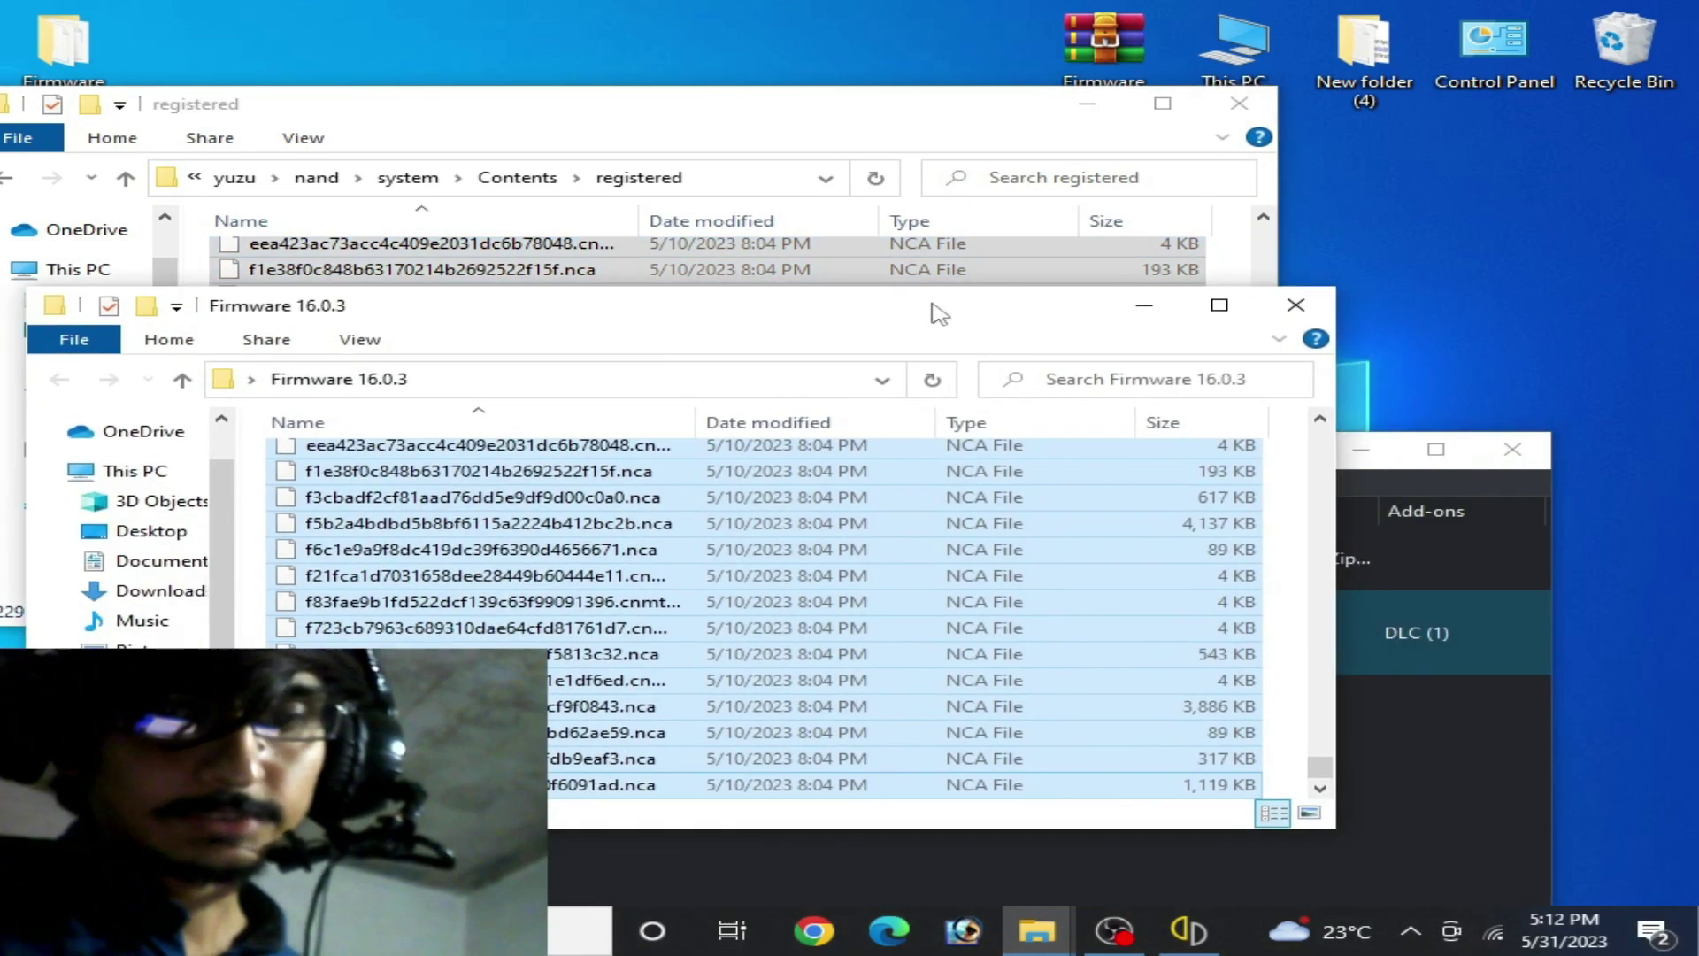
left_click(1292, 306)
left_click_drag(491, 104, 853, 155)
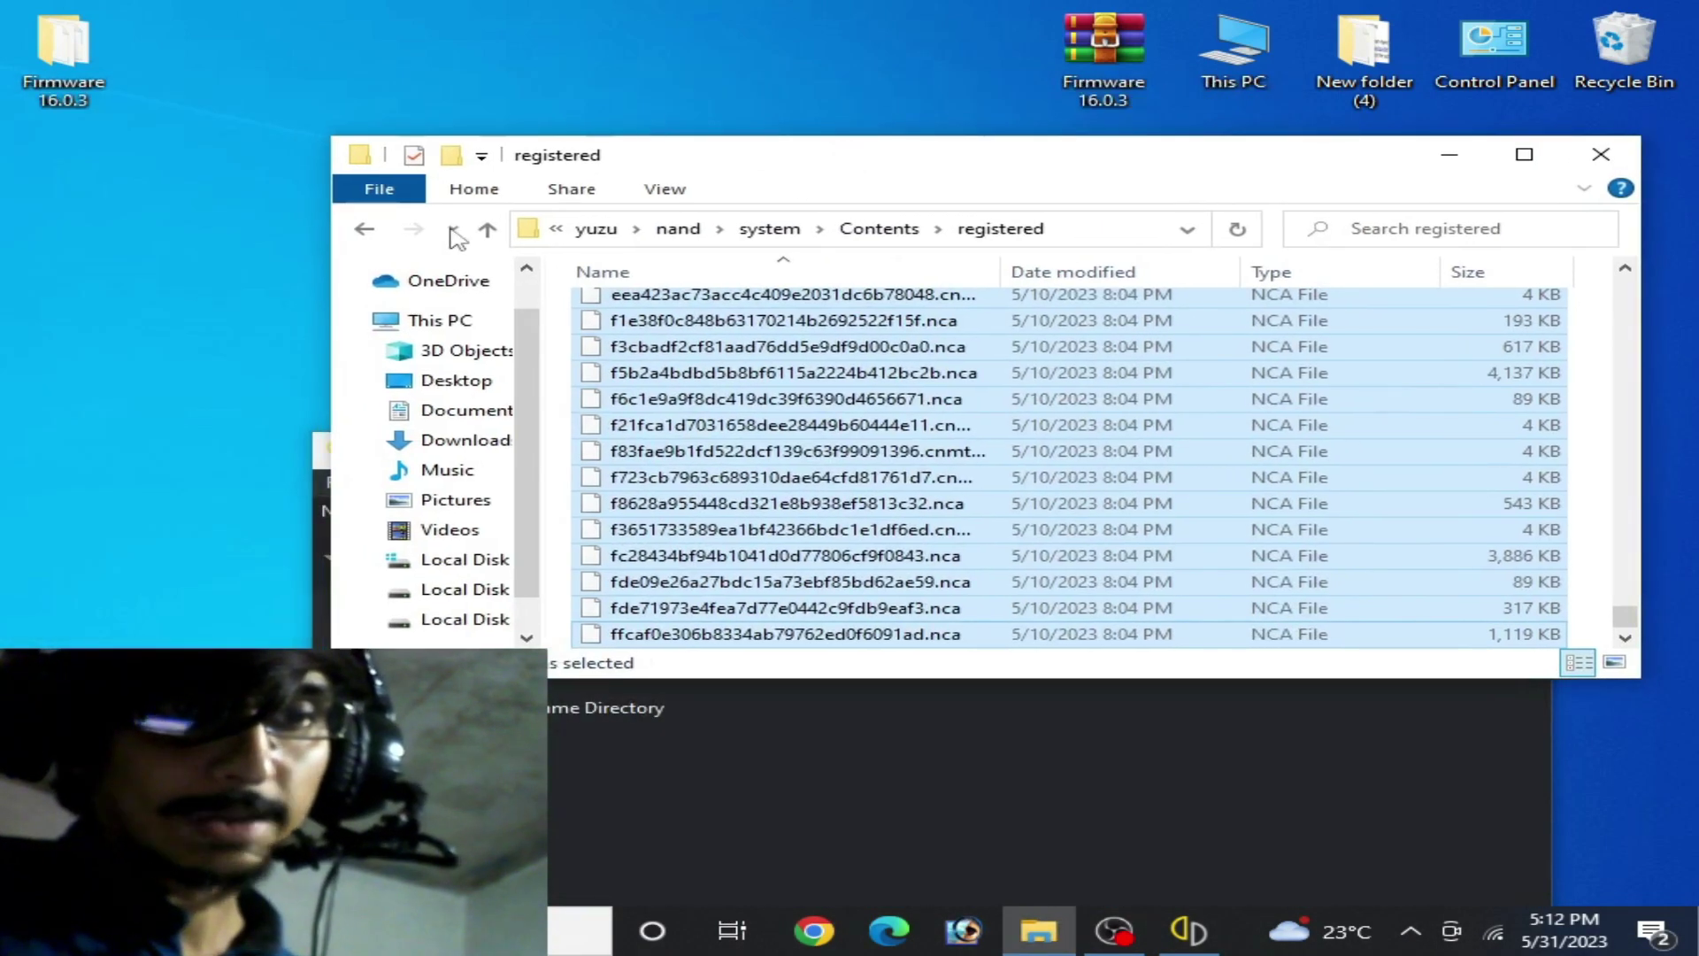
left_click(375, 233)
left_click(375, 233)
left_click(375, 234)
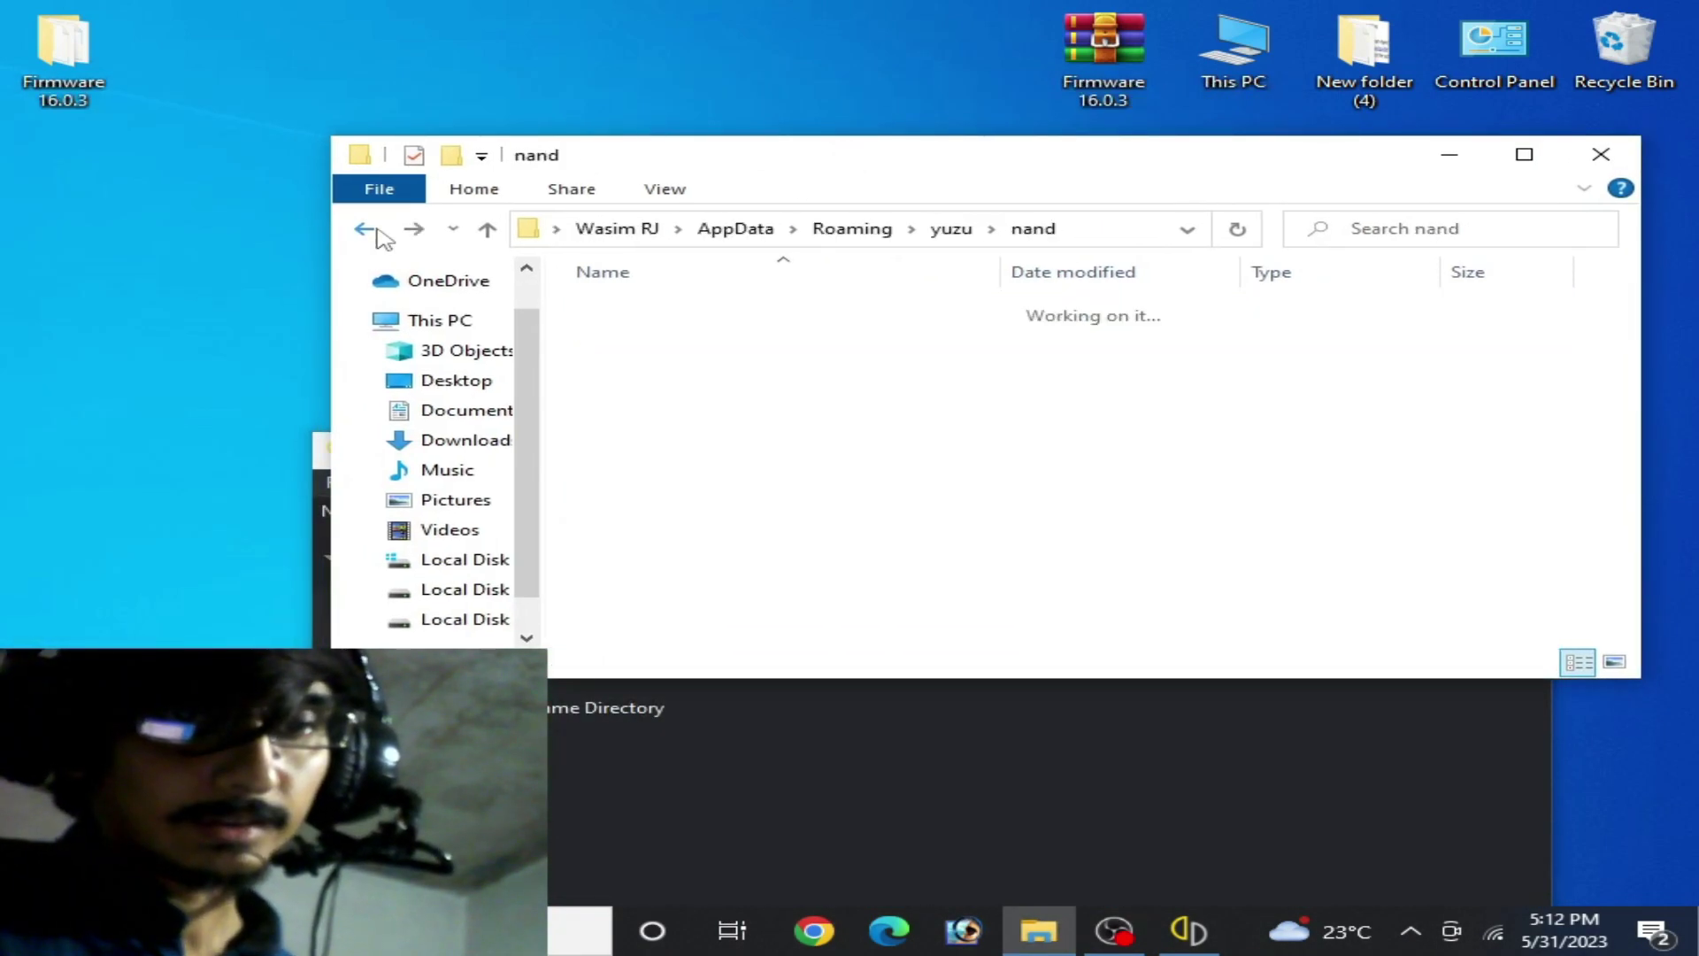
- Check that yuzu's keys folder holds the prod and title keys, then close Explorer
left_click(375, 234)
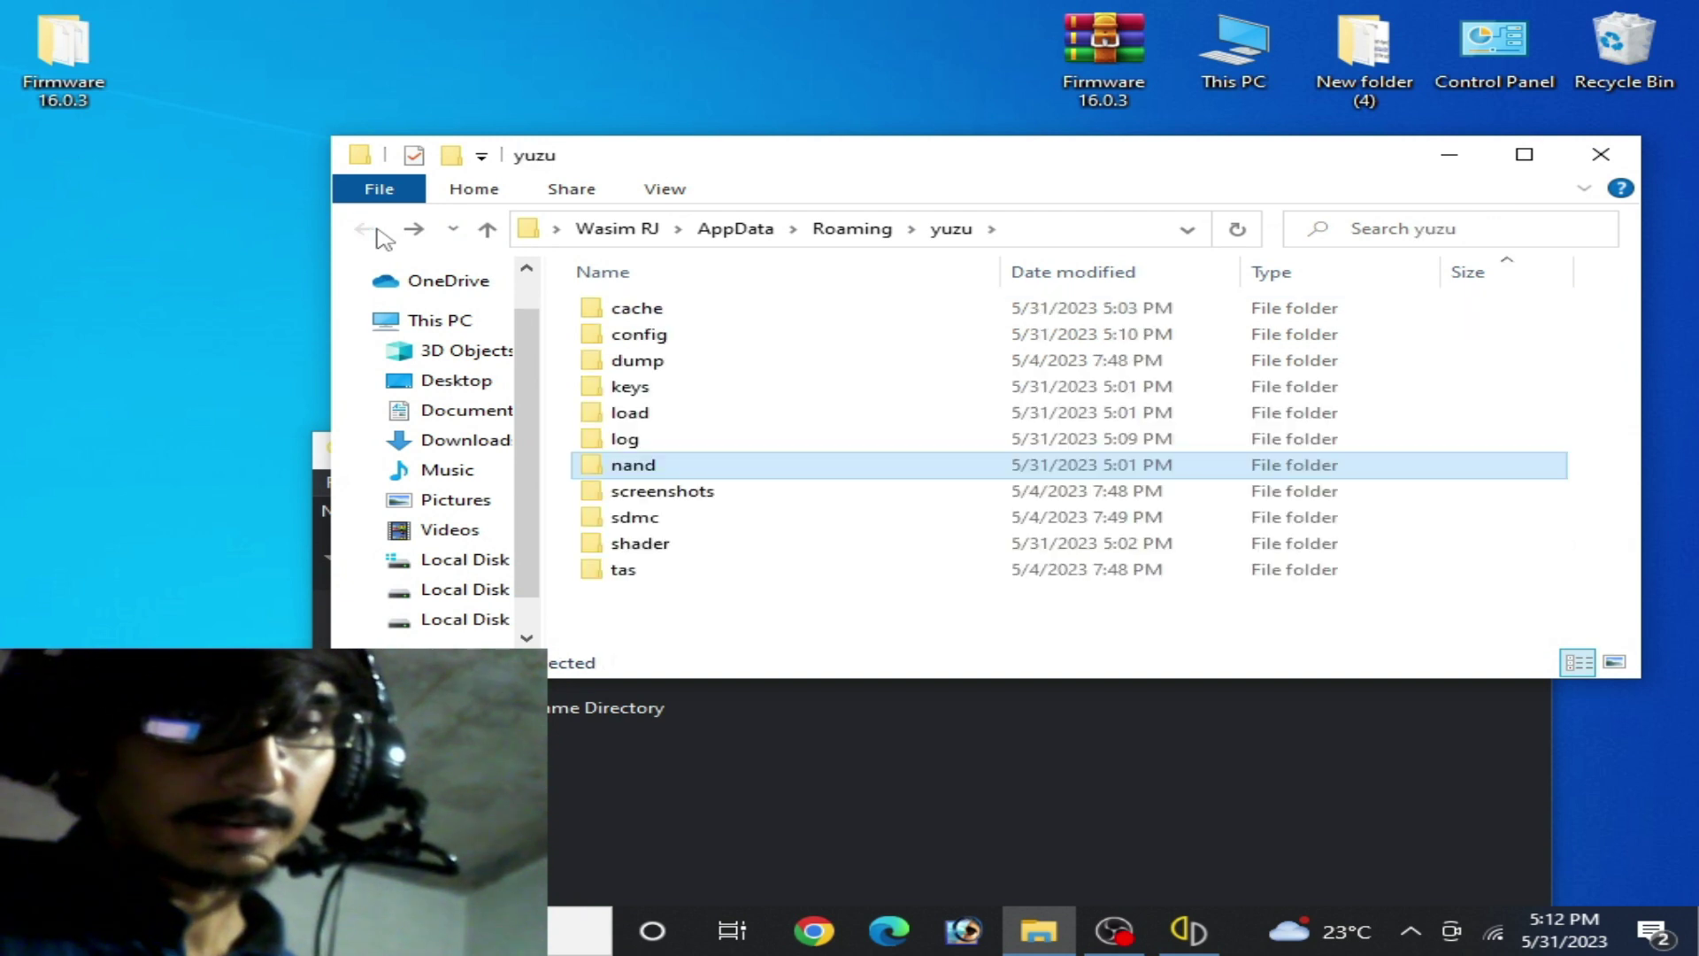
double_click(663, 390)
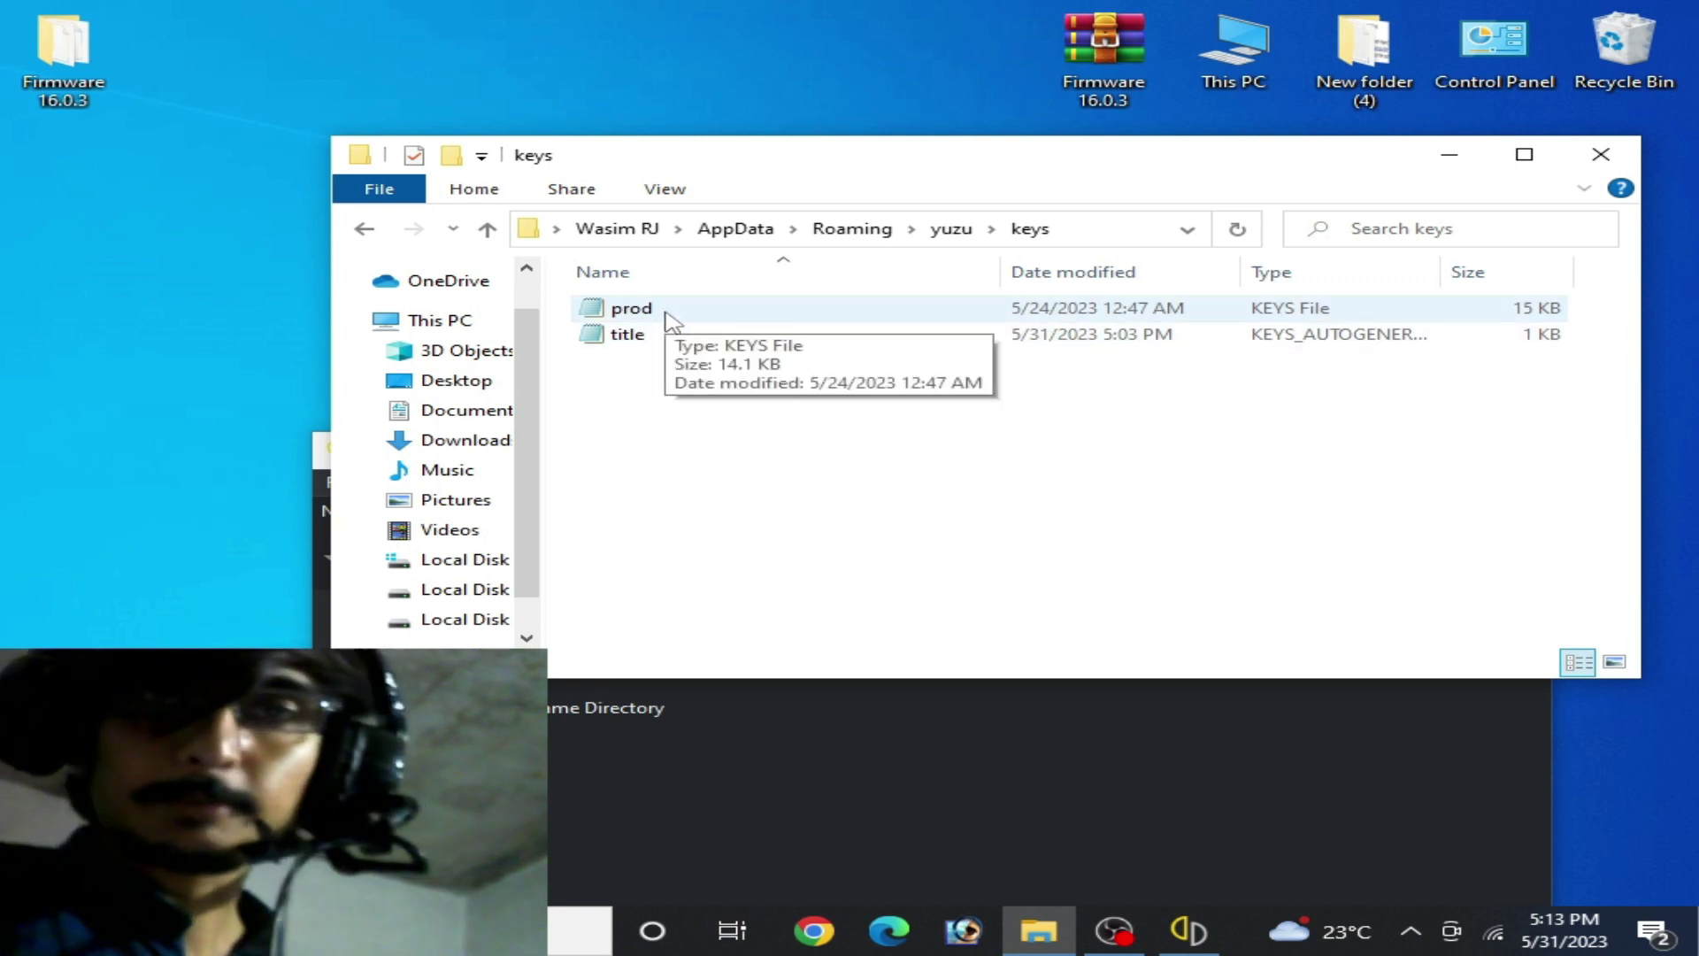
left_click(364, 230)
left_click_drag(1274, 160, 1136, 169)
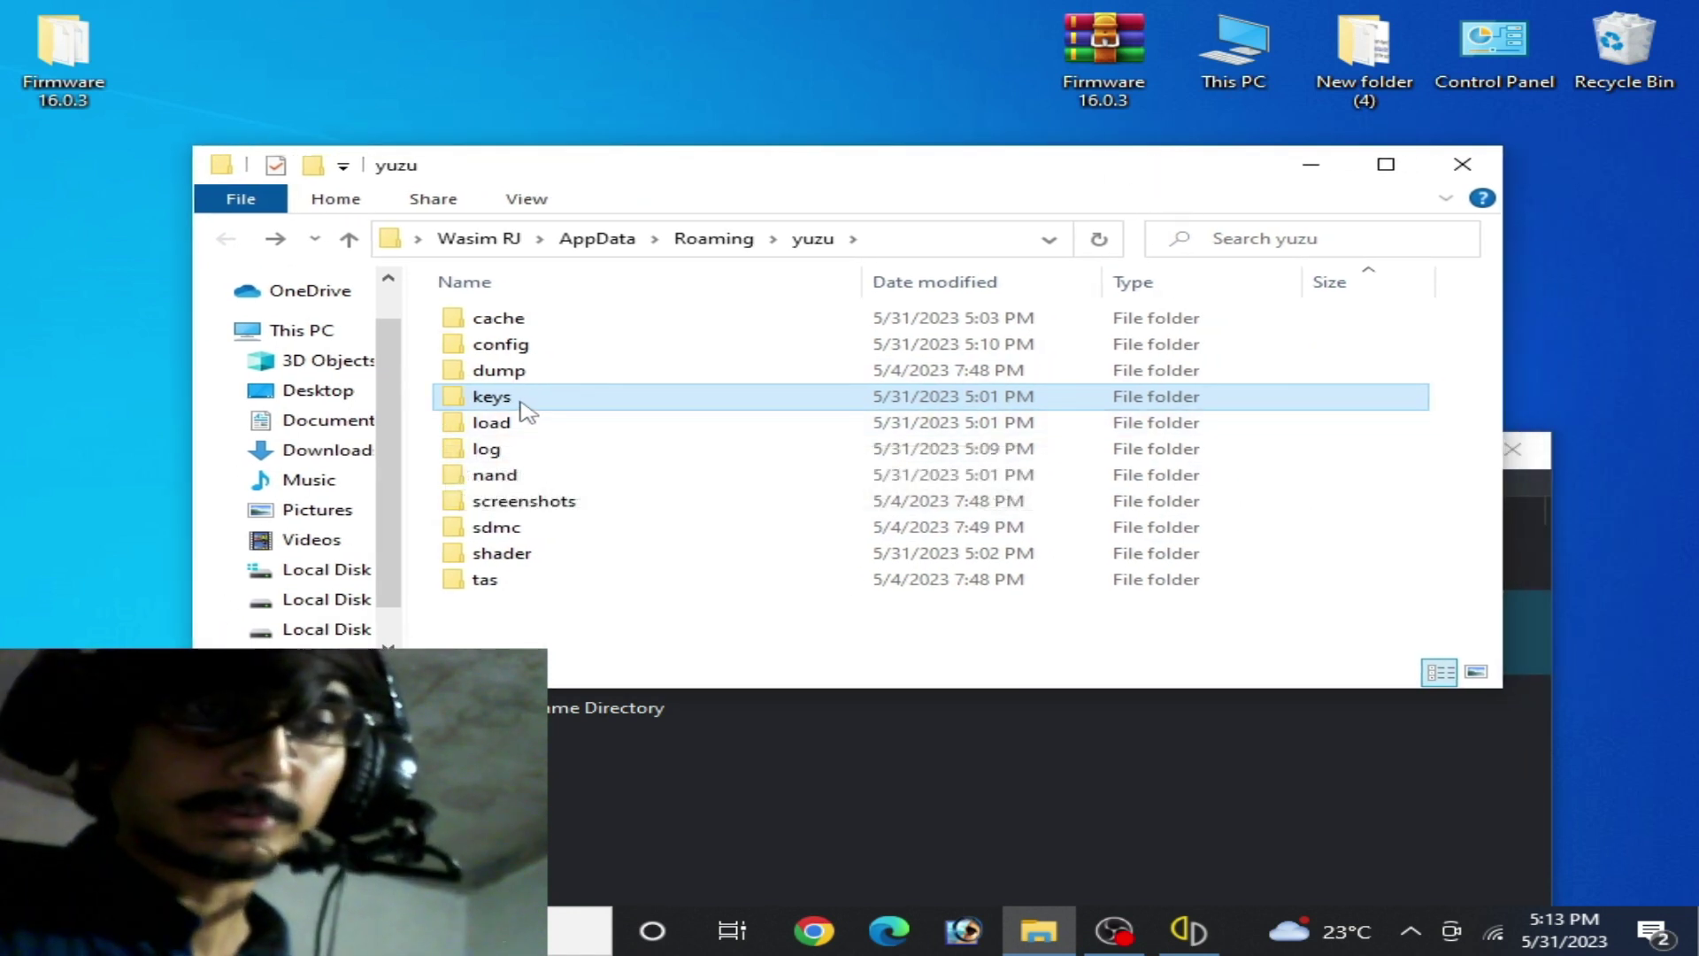
double_click(520, 400)
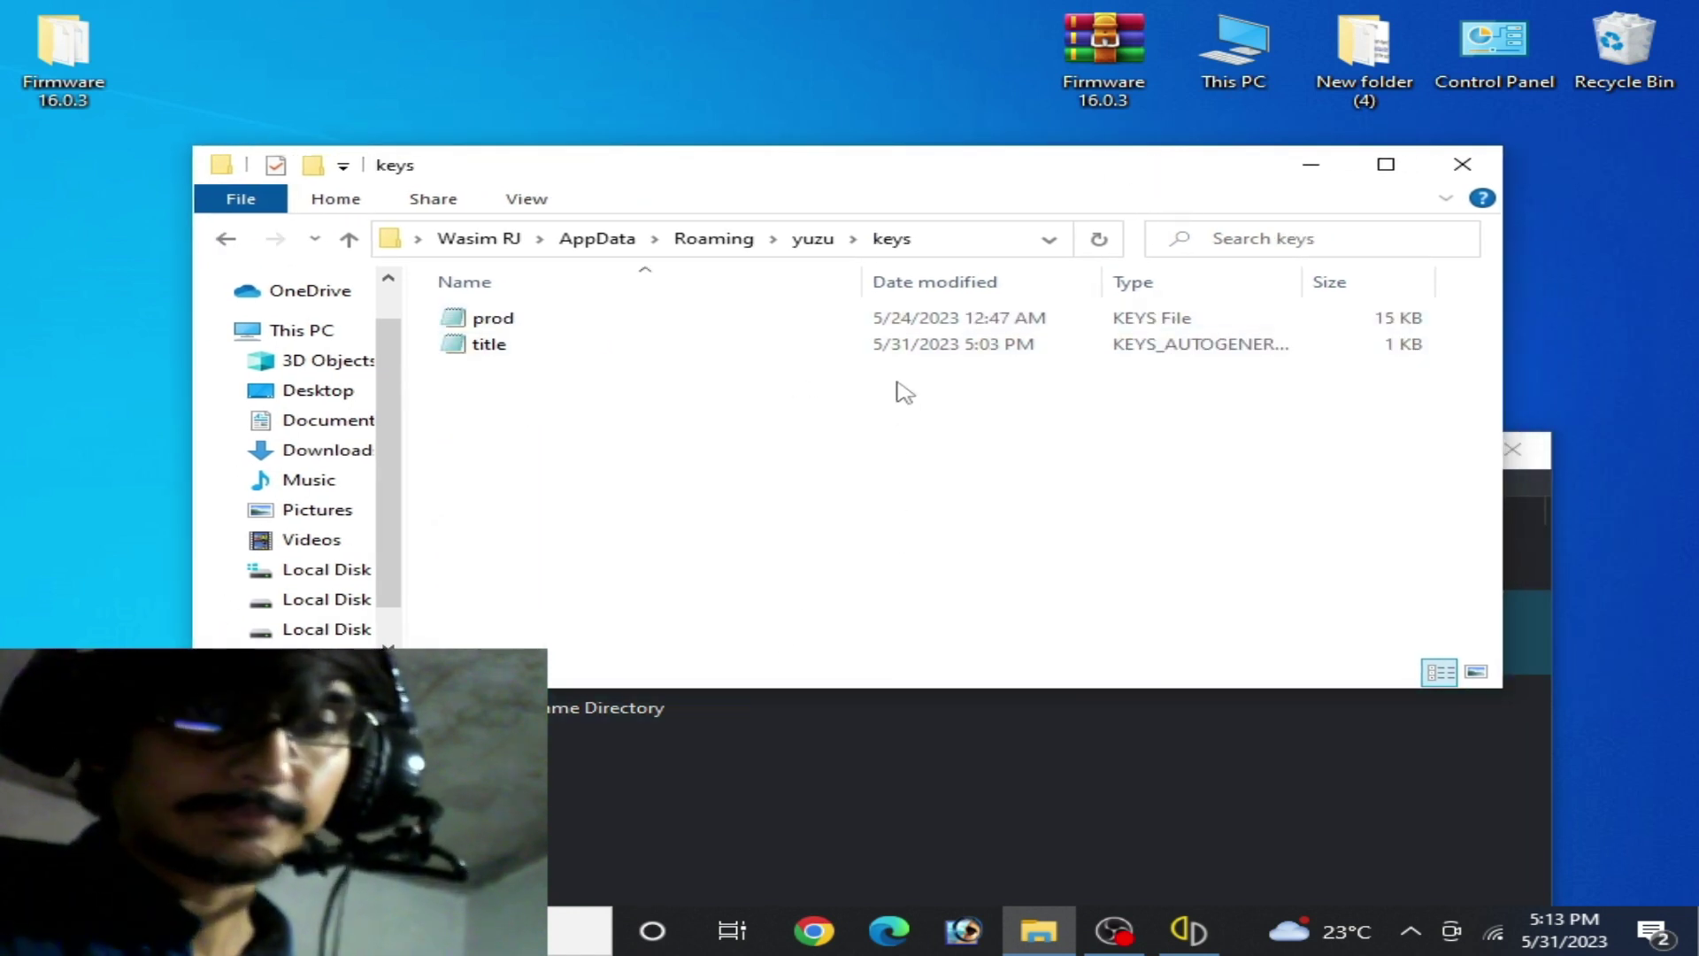
left_click(1462, 165)
left_click_drag(1098, 455, 973, 190)
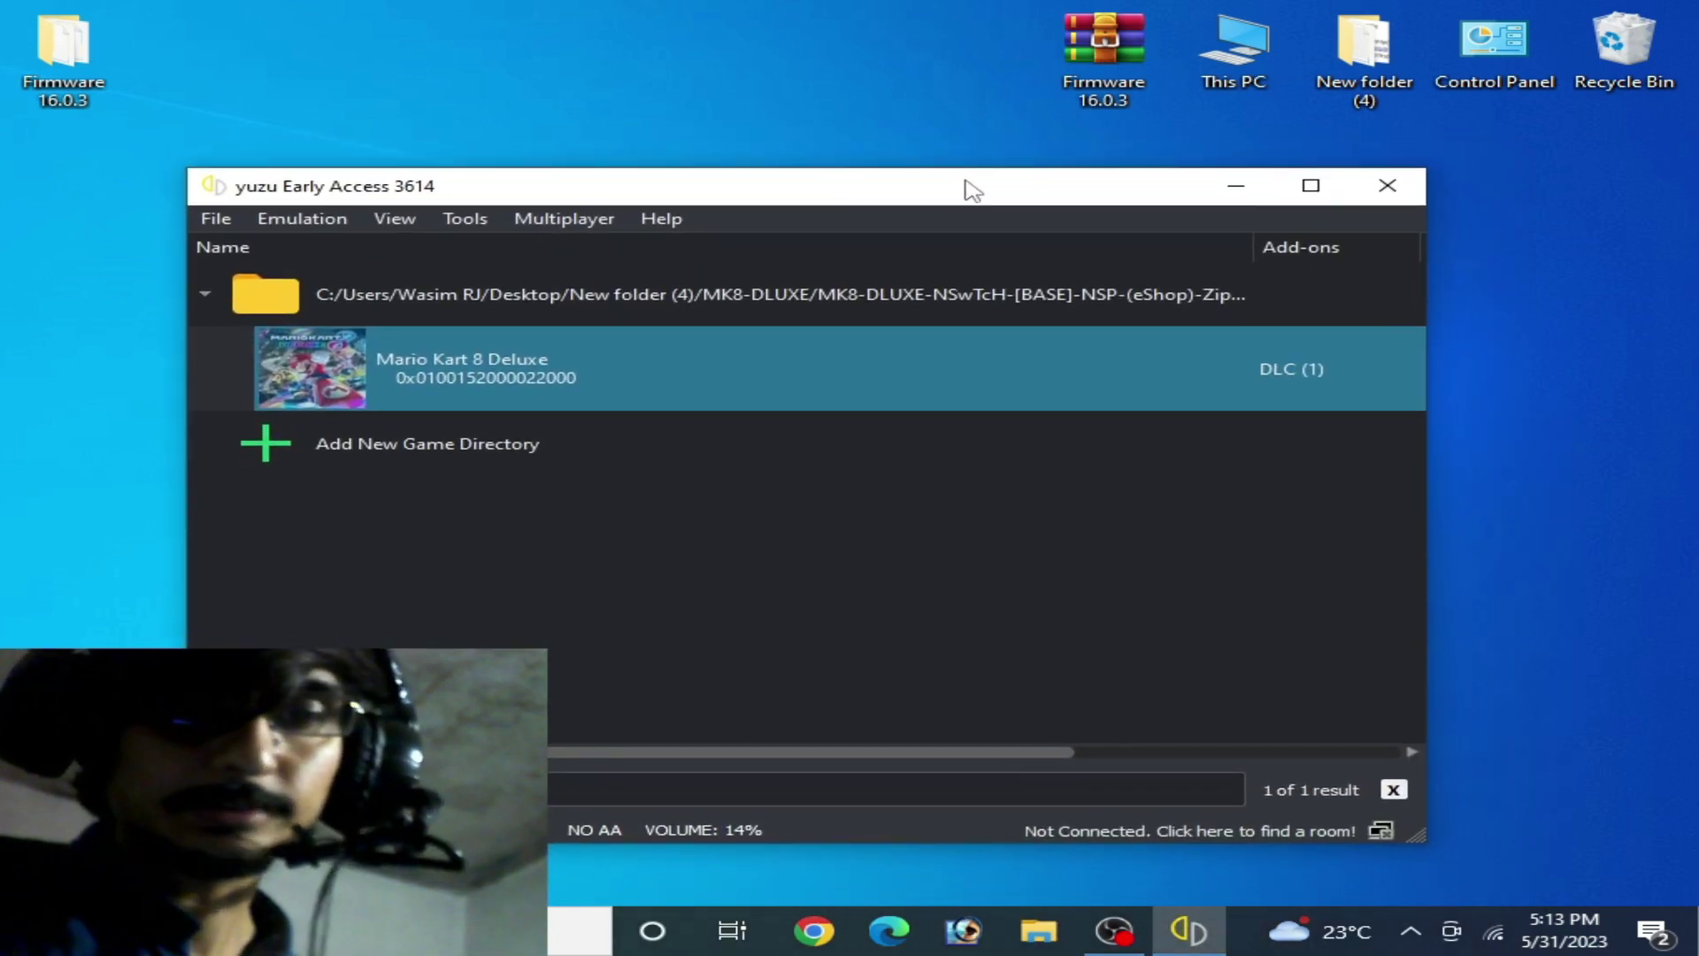
left_click(1387, 185)
double_click(722, 301)
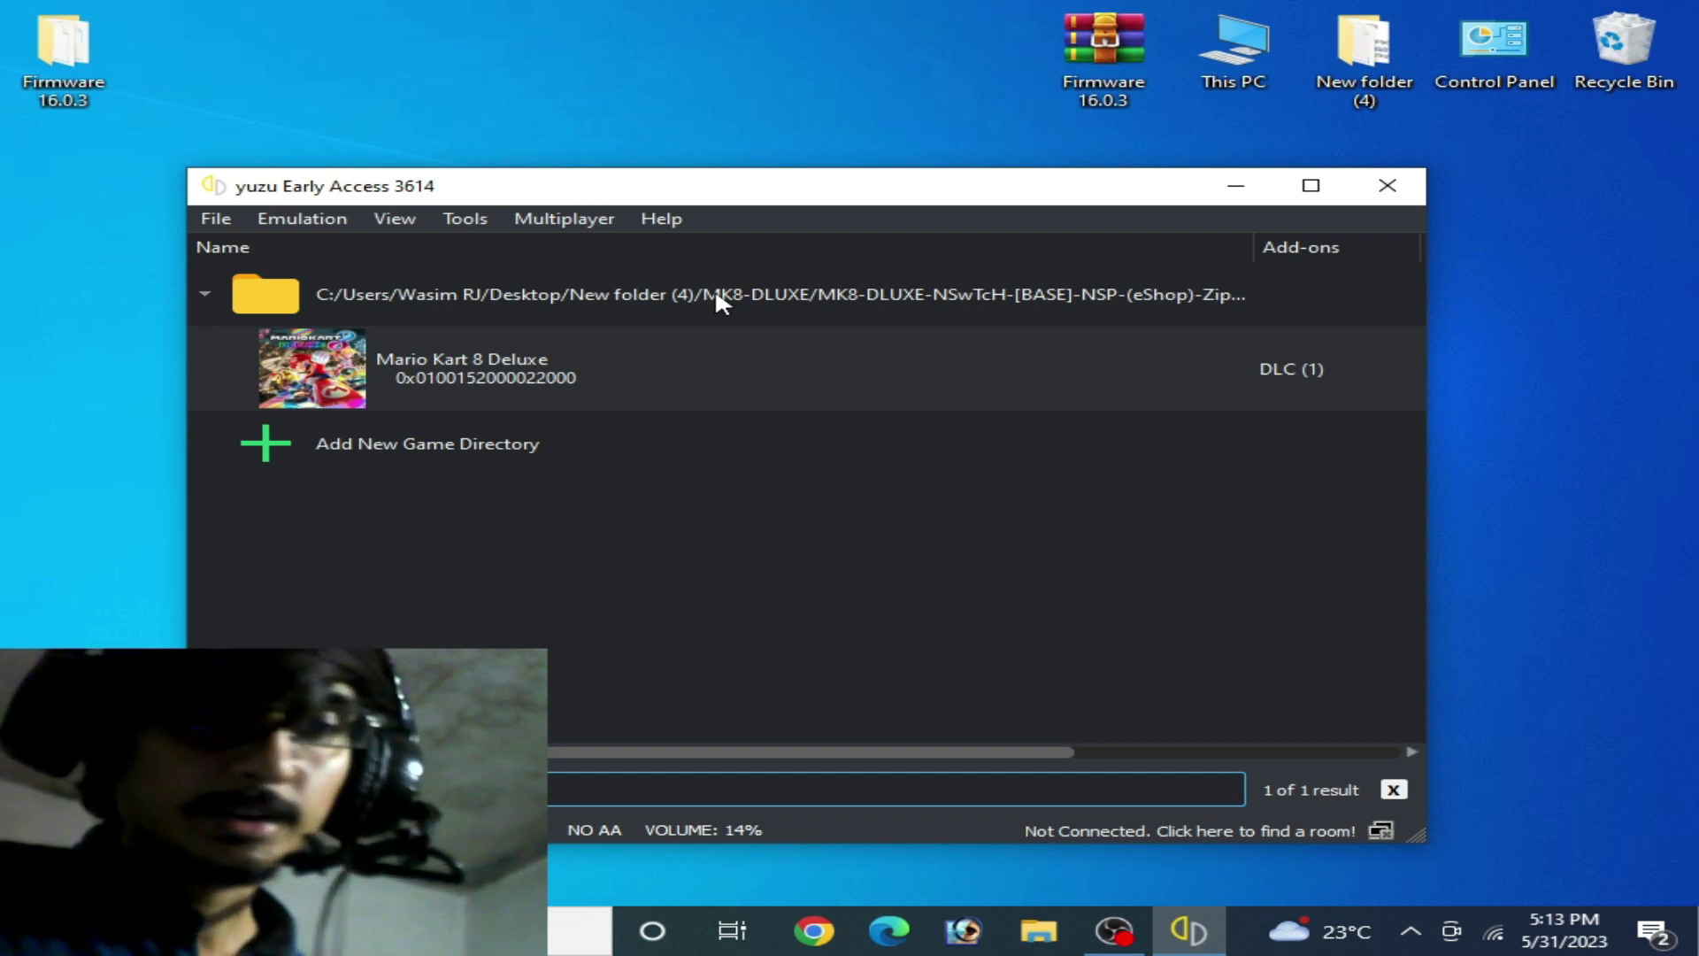
left_click_drag(720, 195, 721, 158)
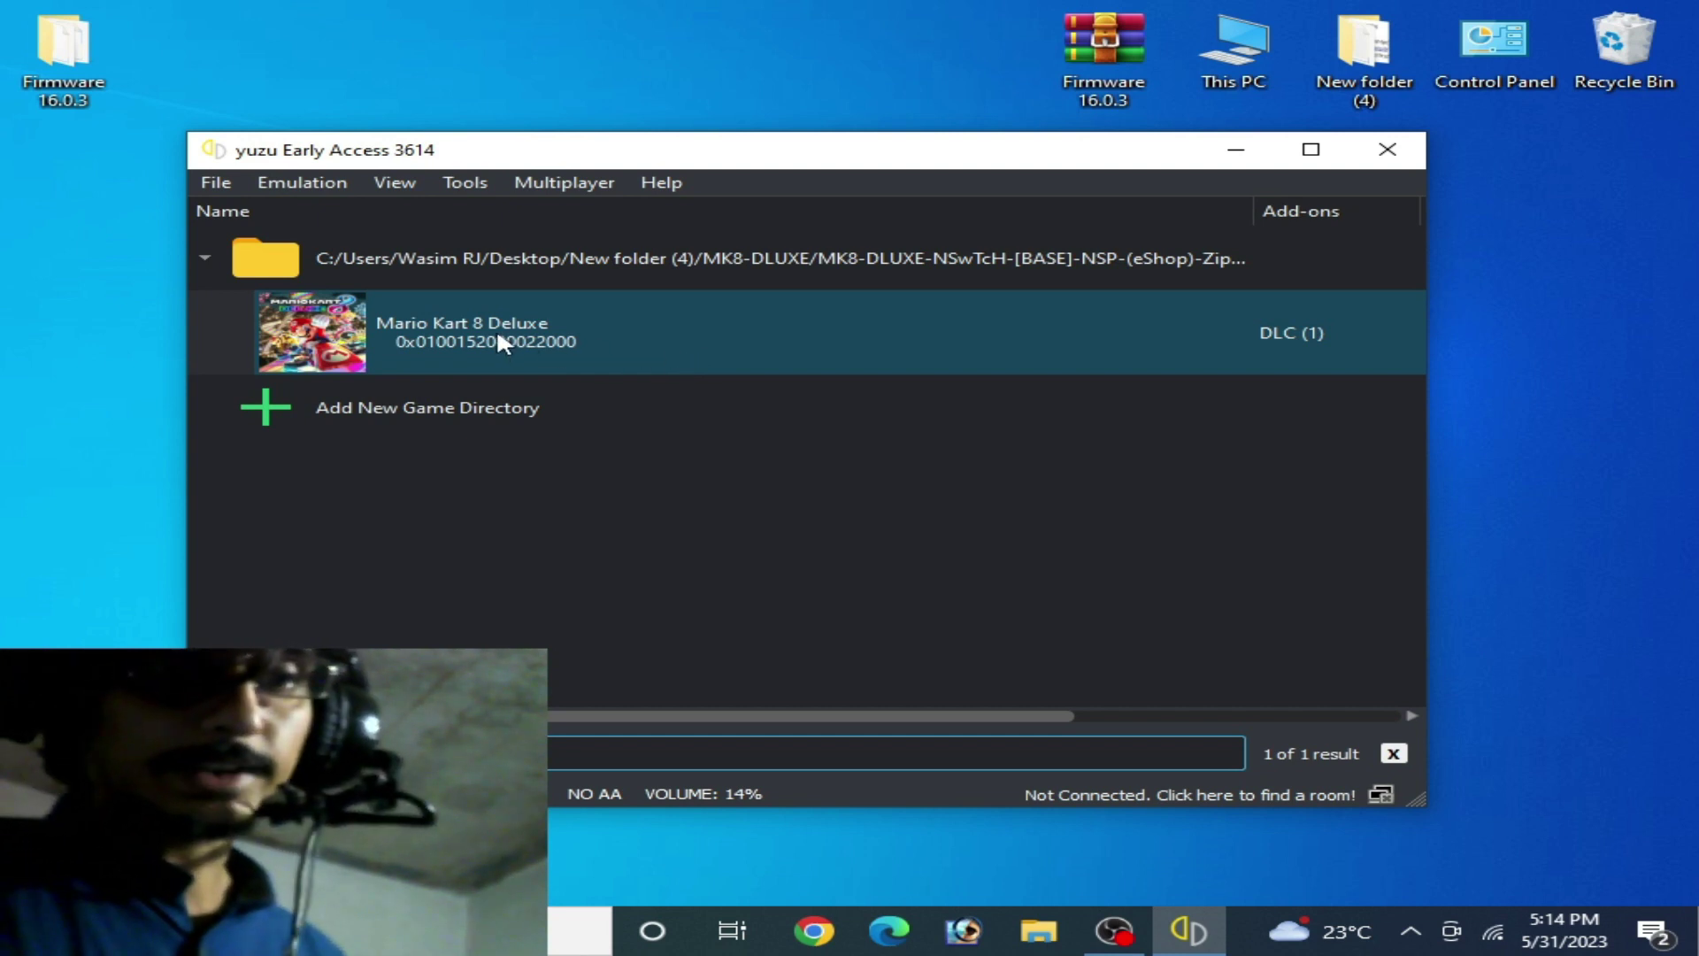
right_click(471, 329)
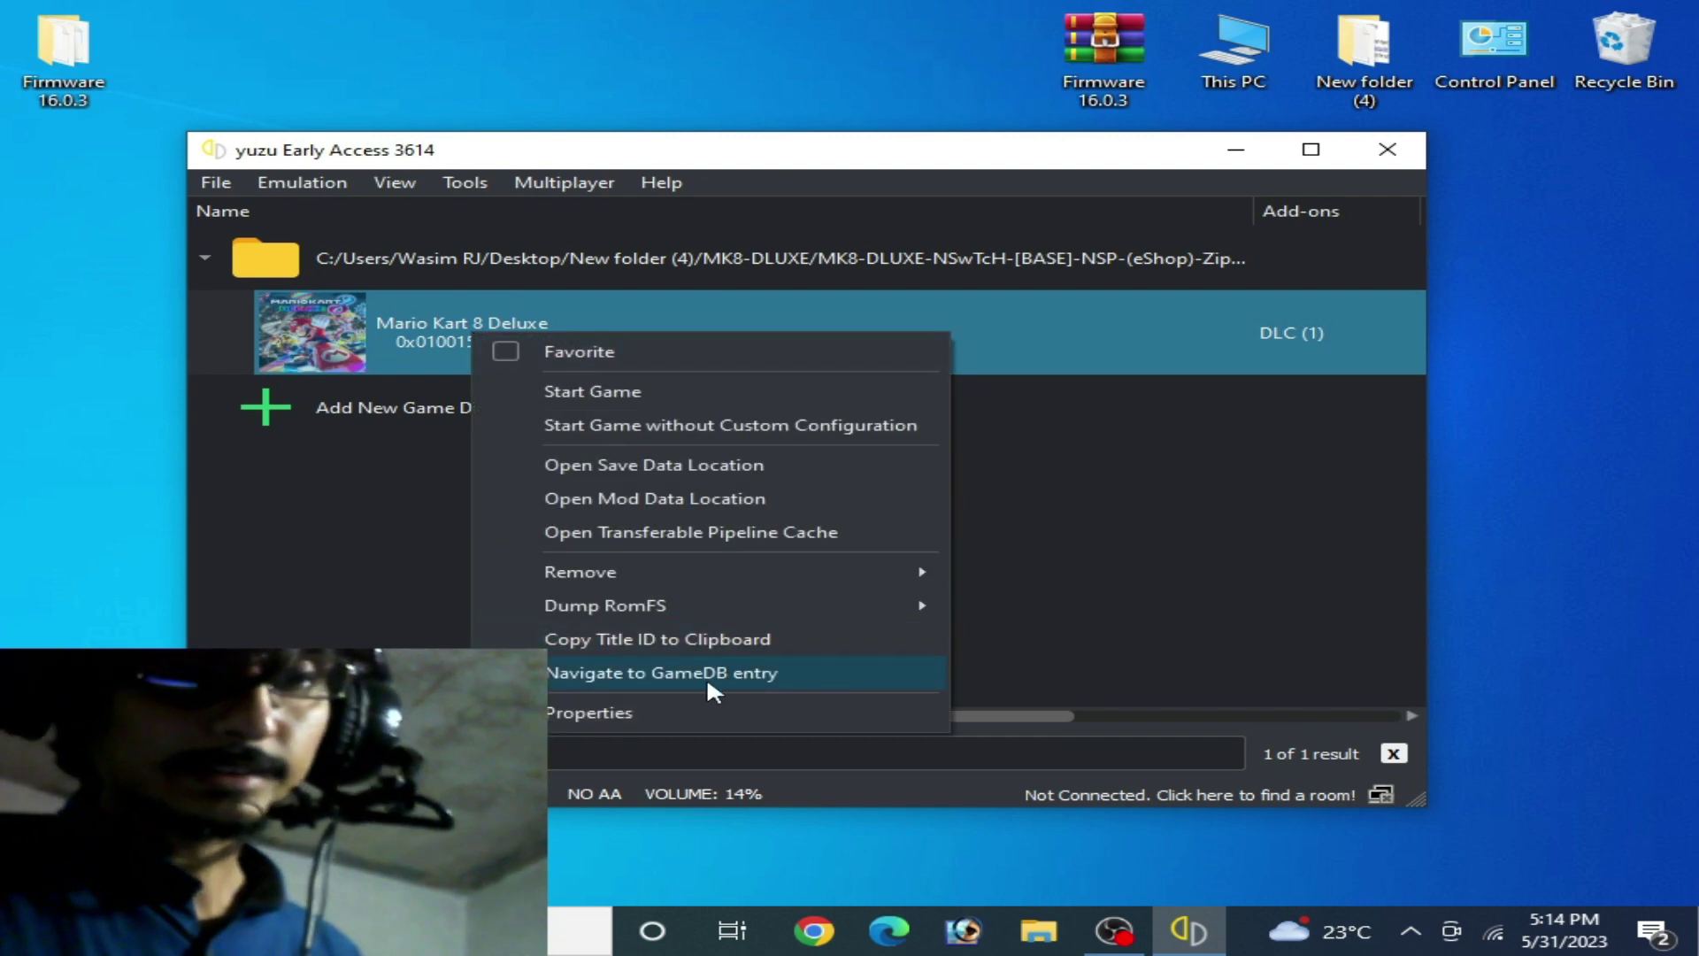
left_click(668, 466)
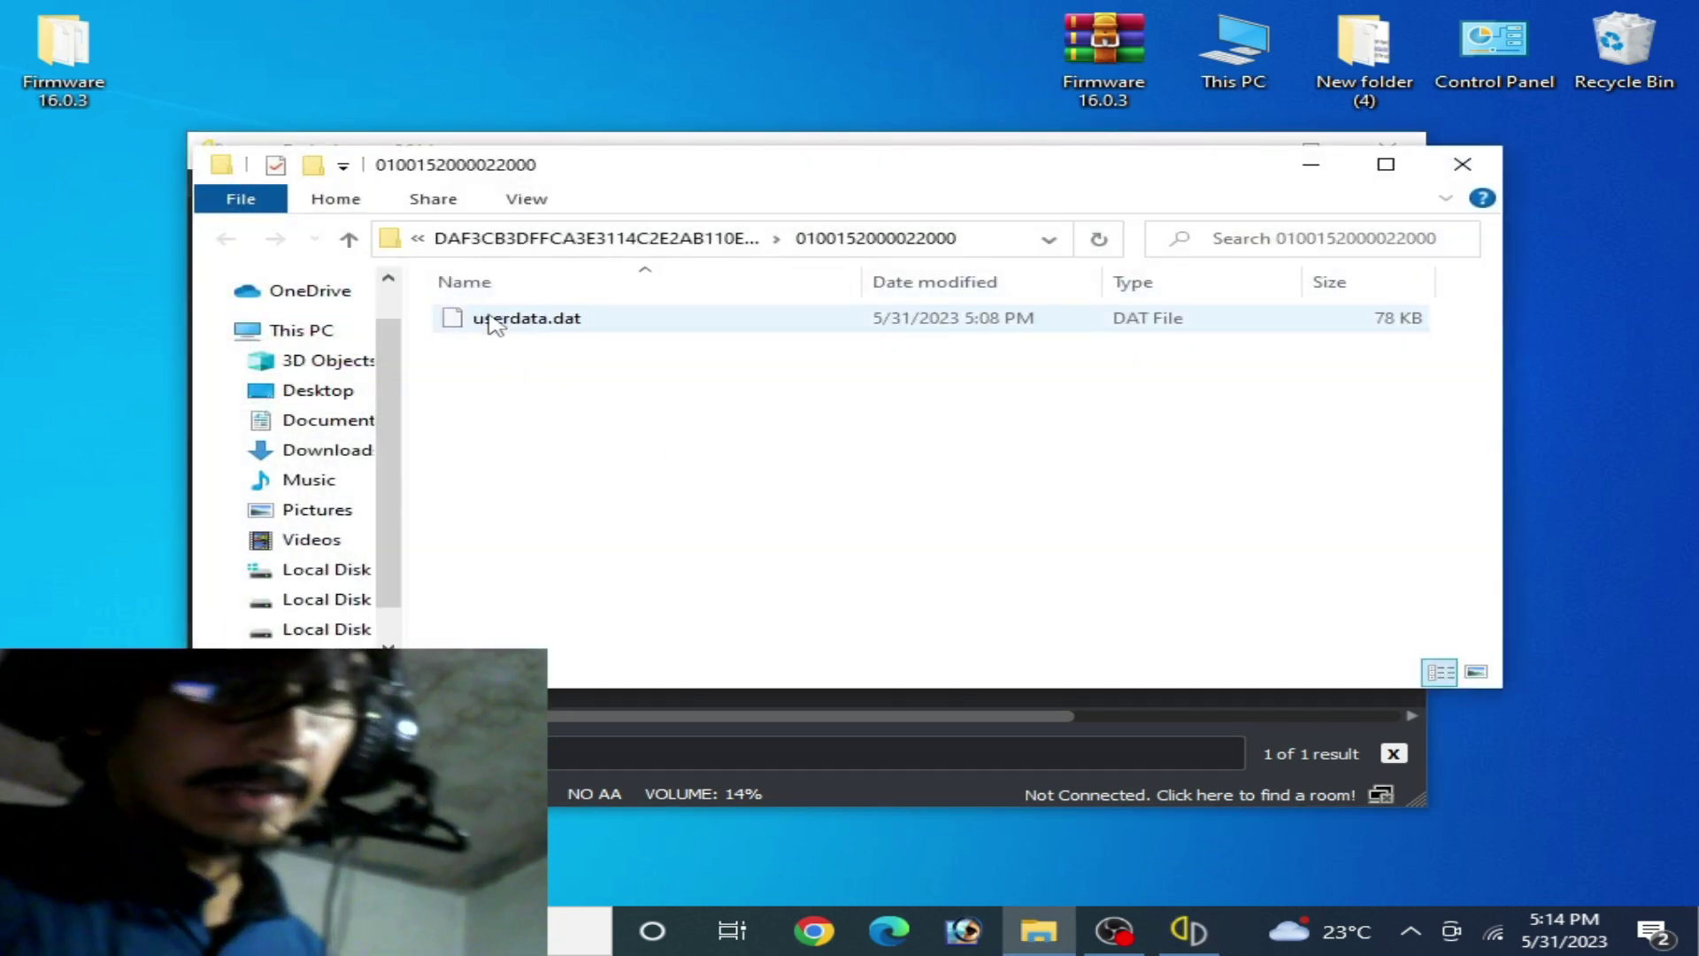
- Delete userdata.dat to the Recycle Bin and close the emptied save folder
right_click(496, 324)
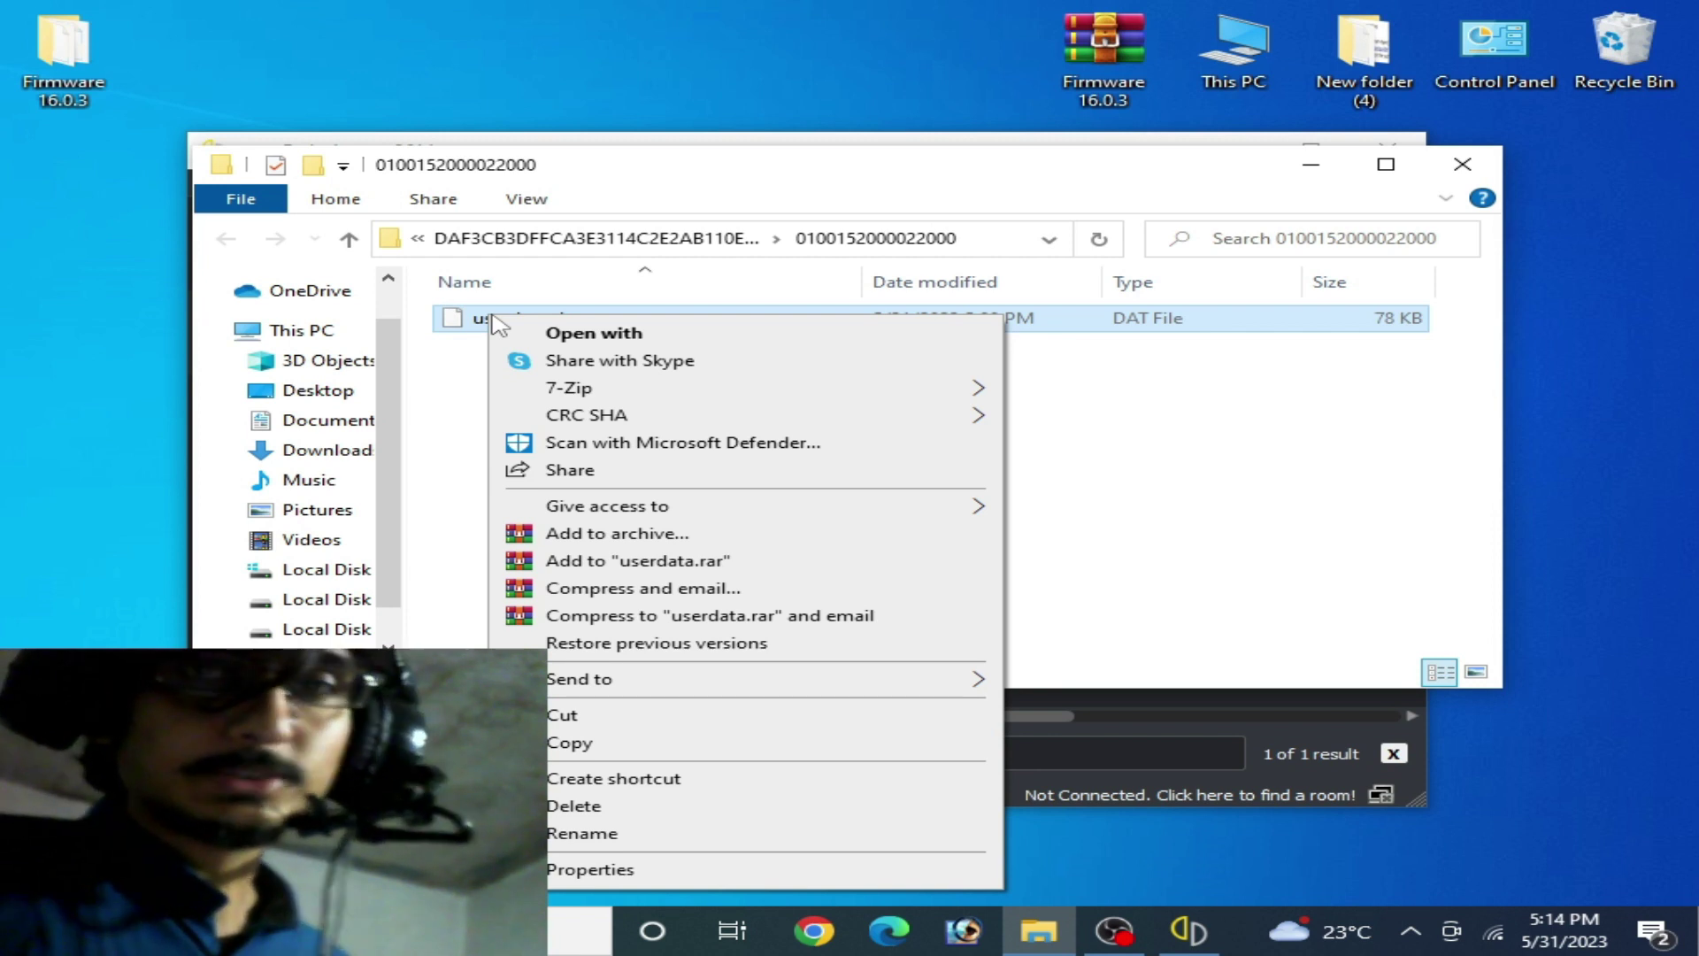
left_click(593, 807)
left_click(947, 575)
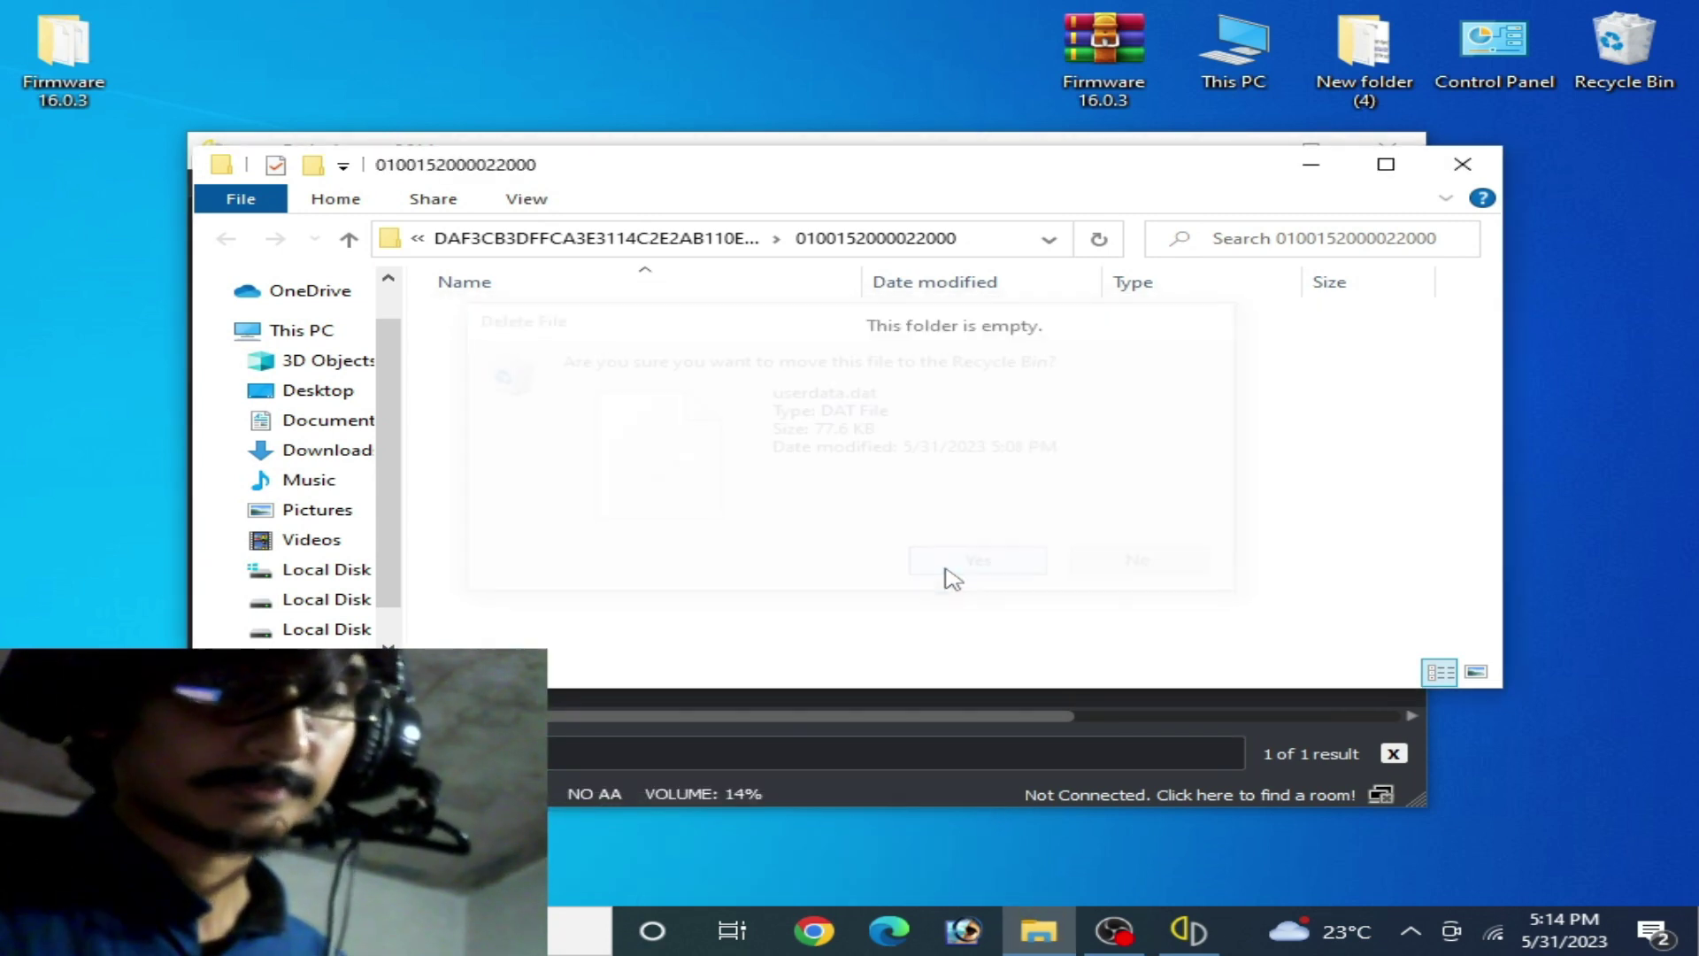
left_click(1462, 164)
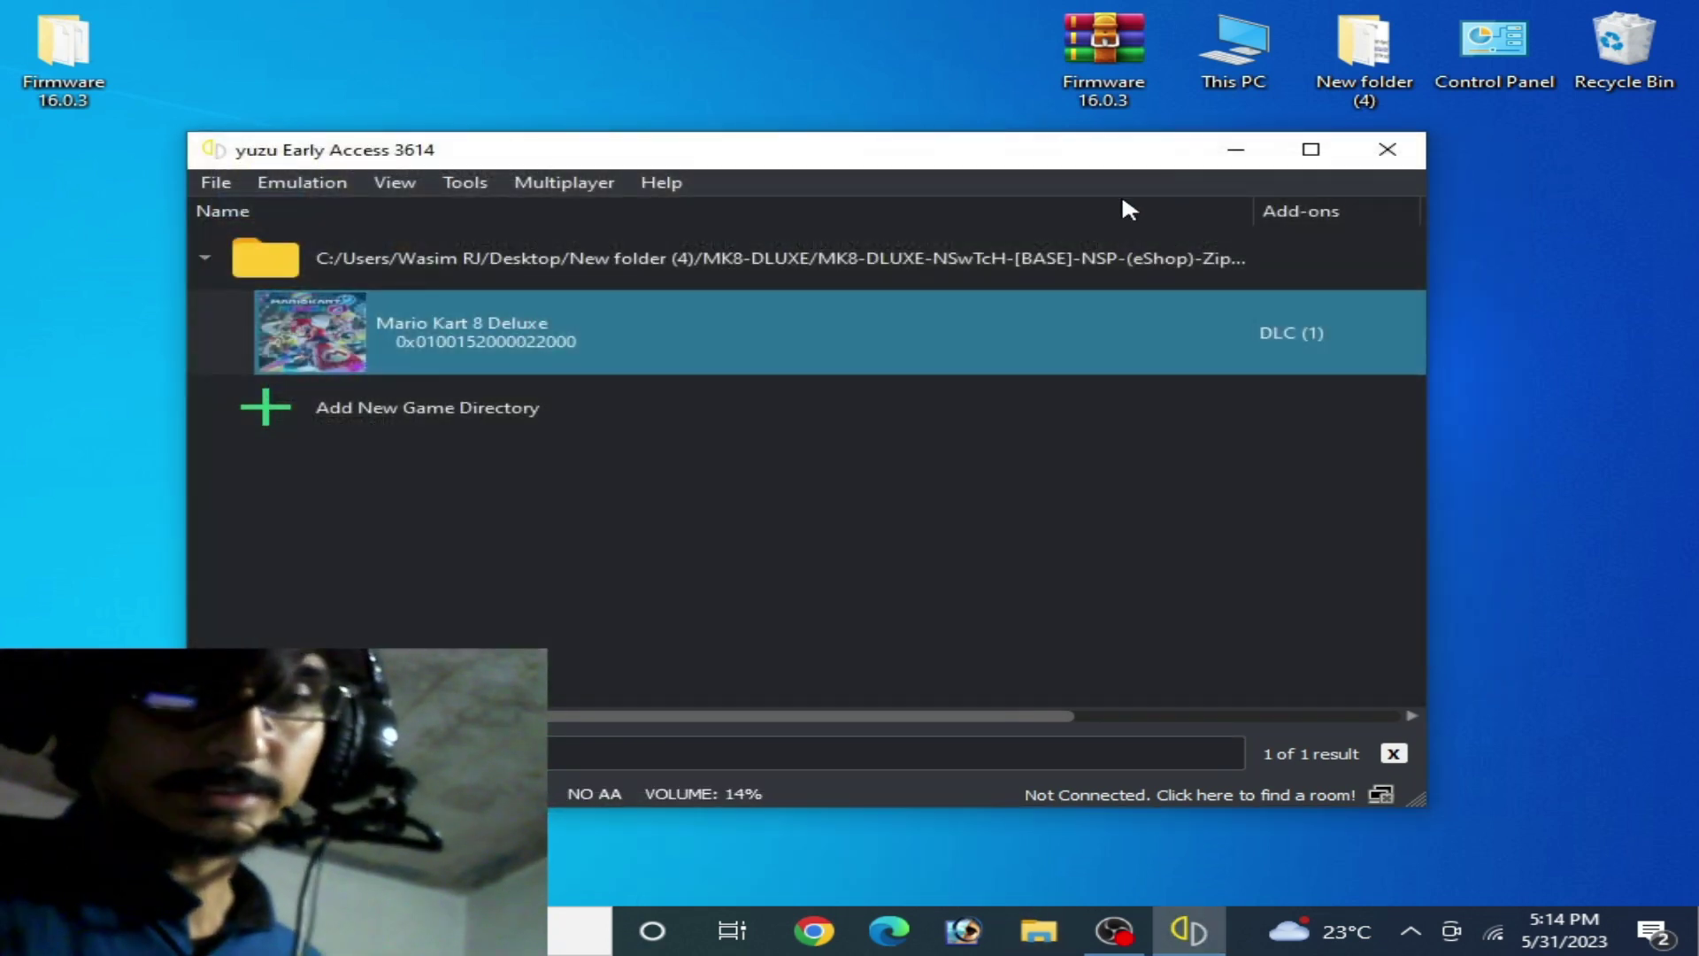
- Launch Mario Kart 8 Deluxe, press L+R past the title to the Mii grid, then restart it
double_click(529, 341)
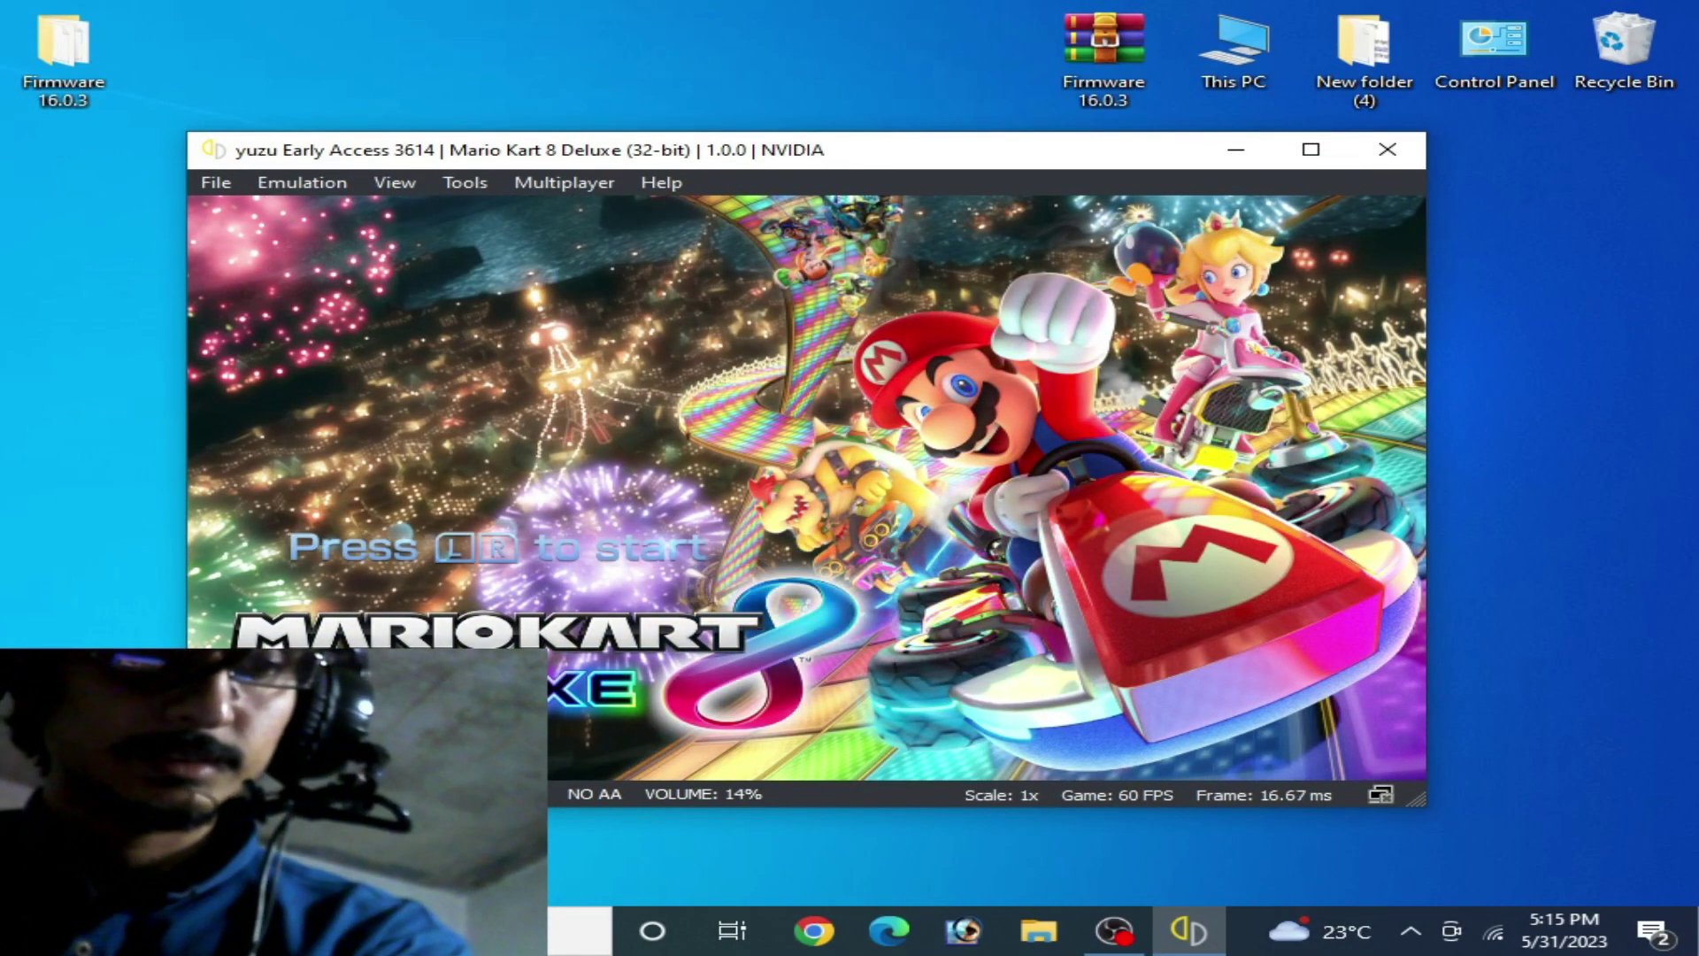
key("q+e")
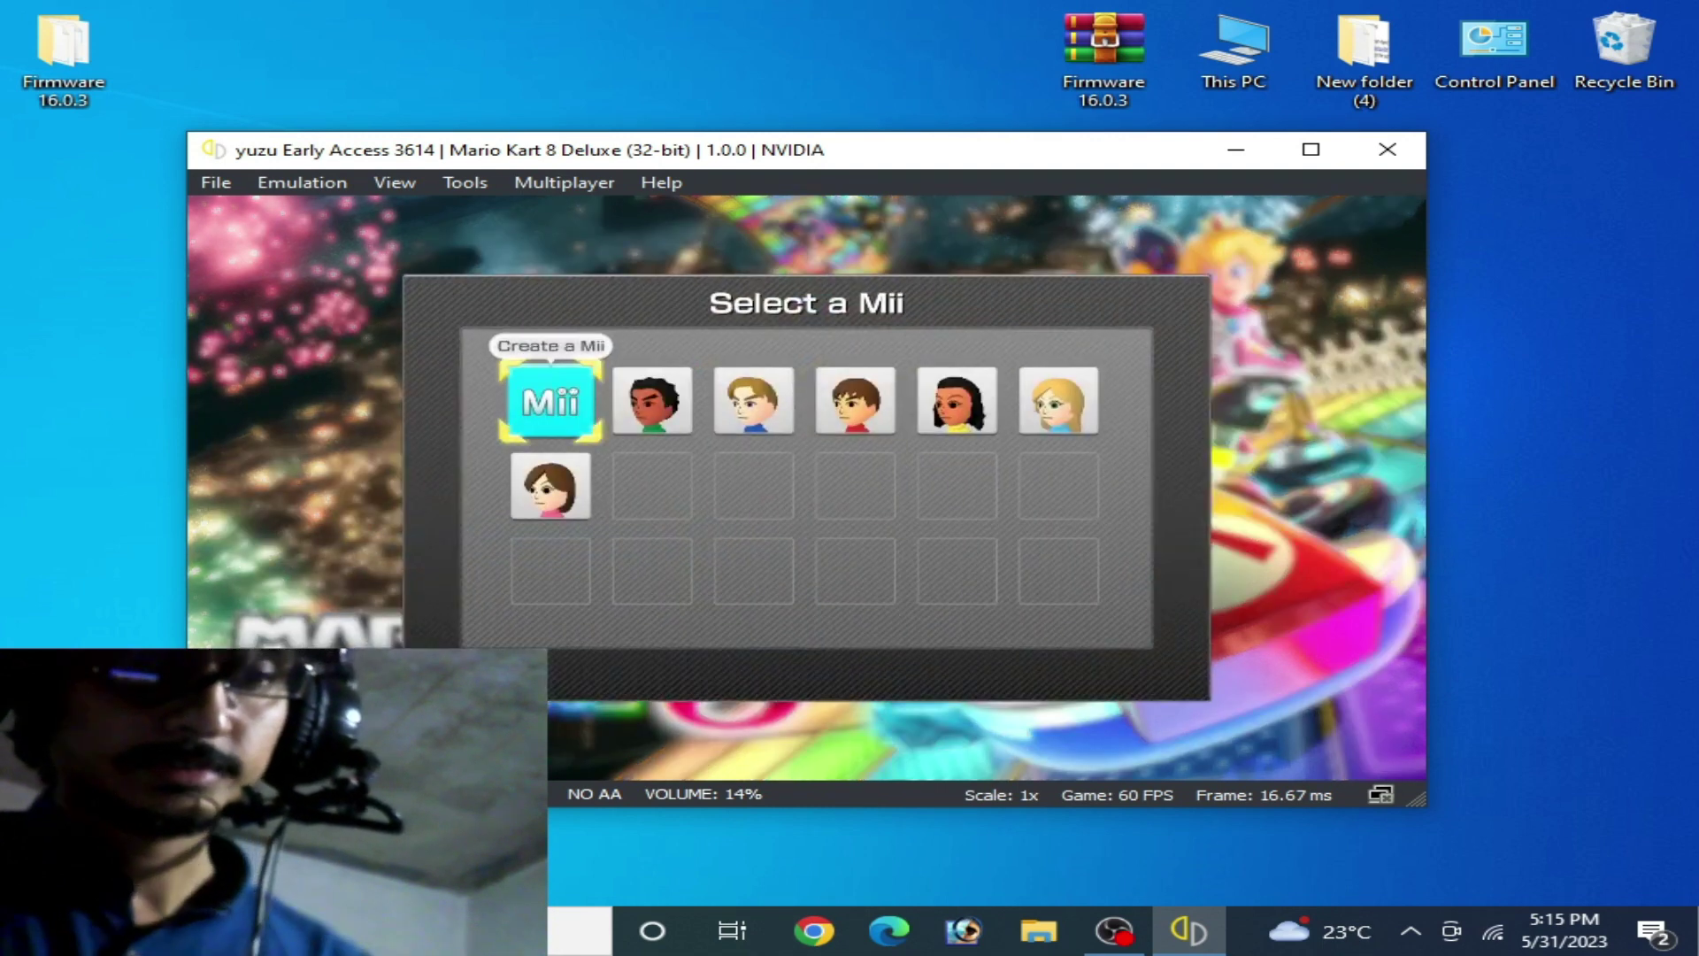
key("d")
key("d")
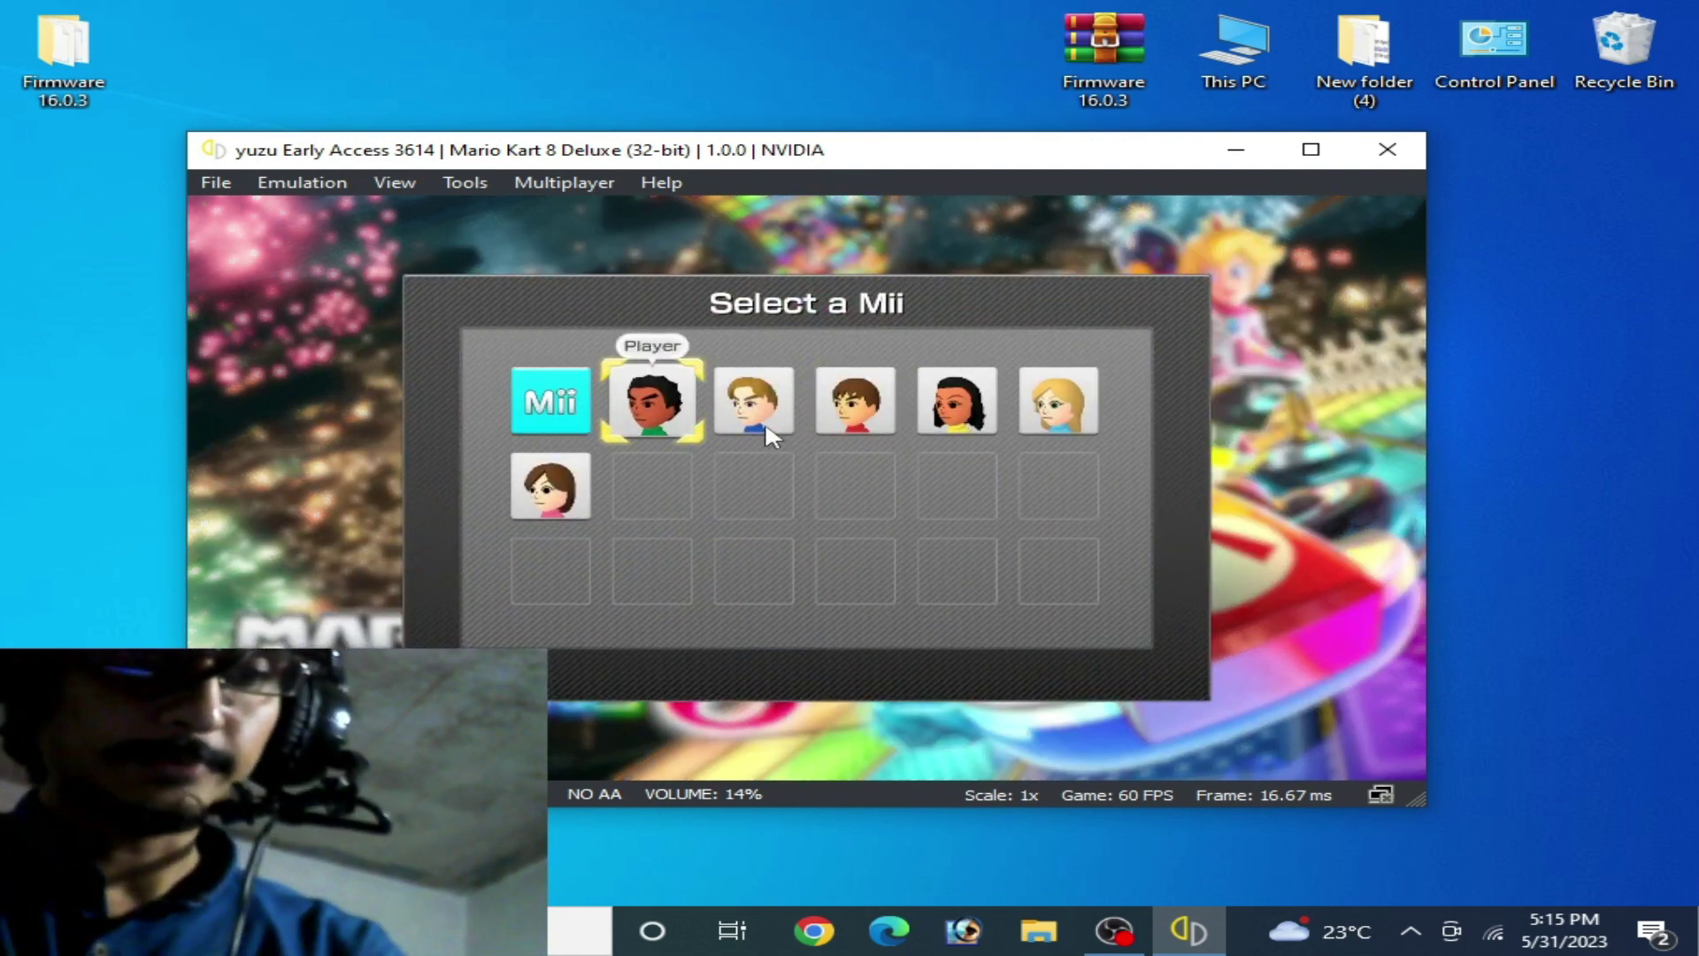
key("s")
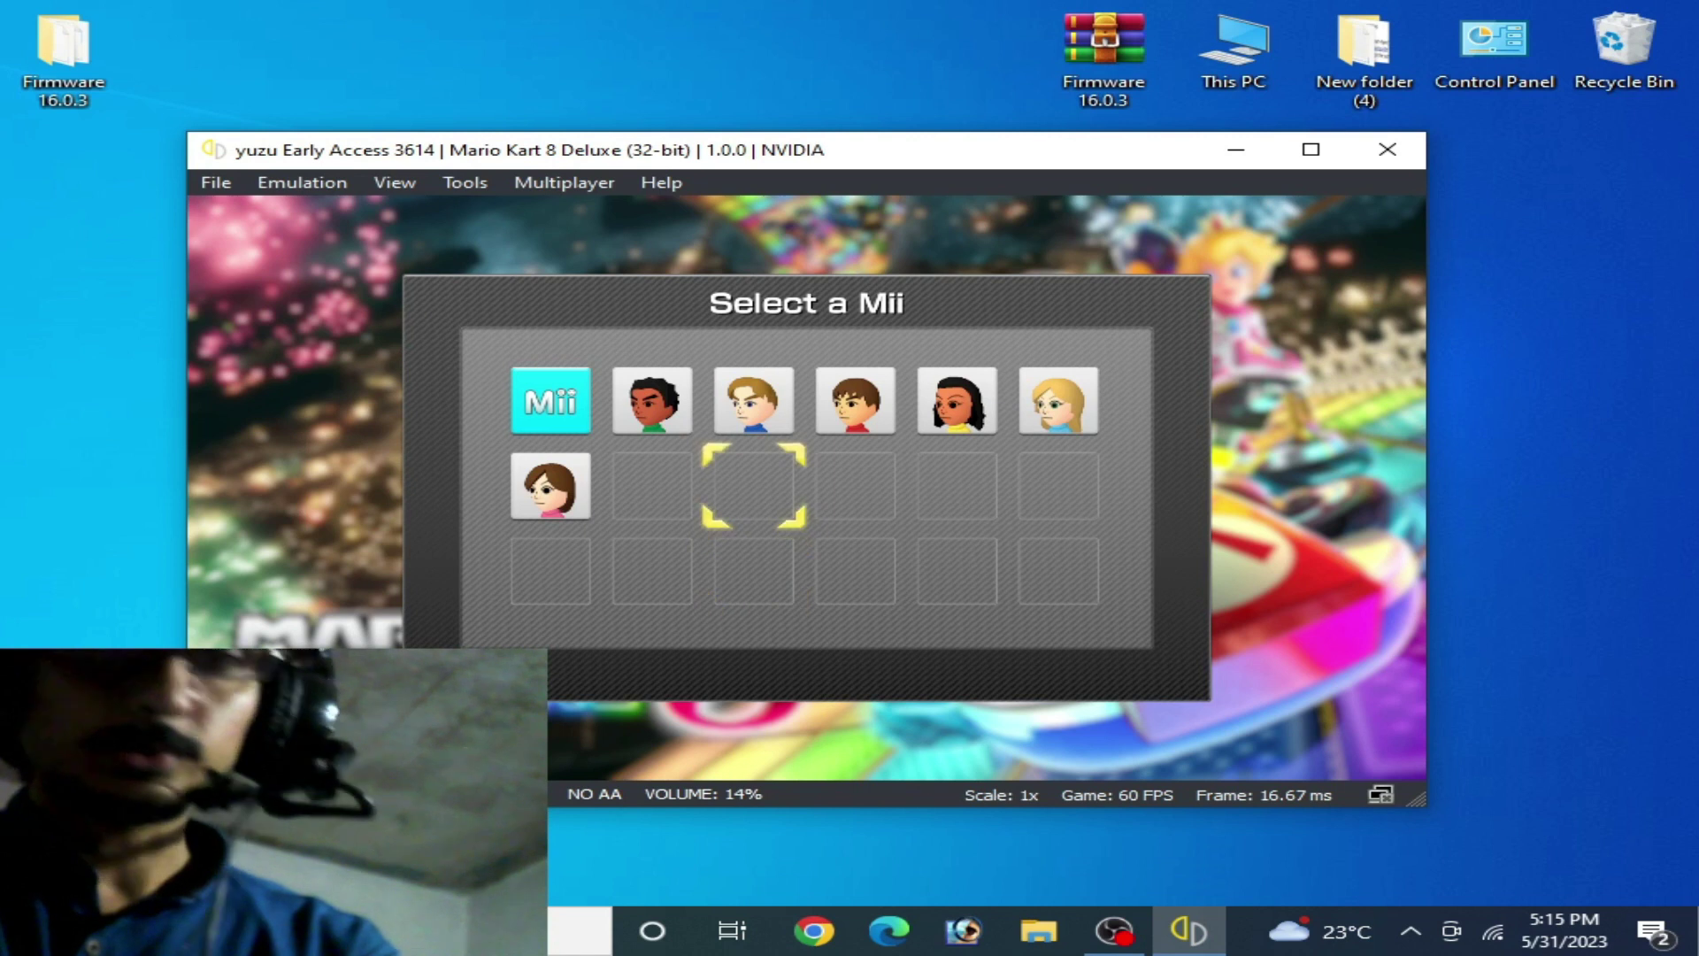
left_click(302, 182)
left_click(360, 269)
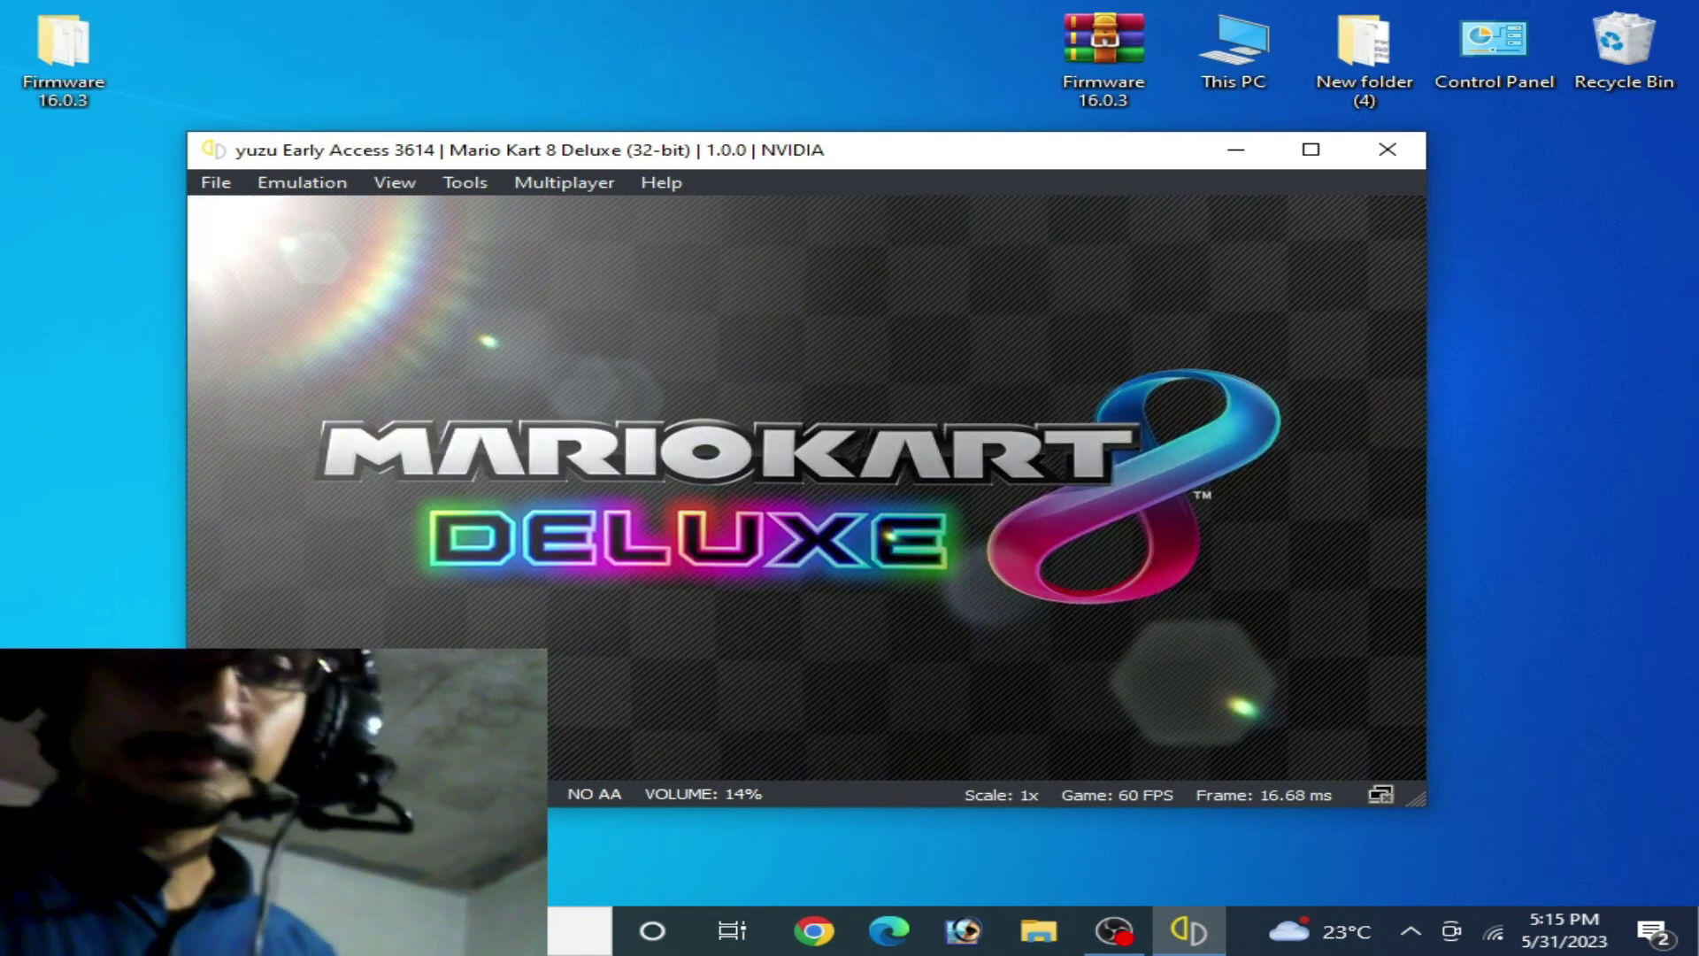
- Stop the game and extract Firmware 14.1.2 (Rebootless Update) into its own desktop folder
left_click(304, 182)
left_click(326, 250)
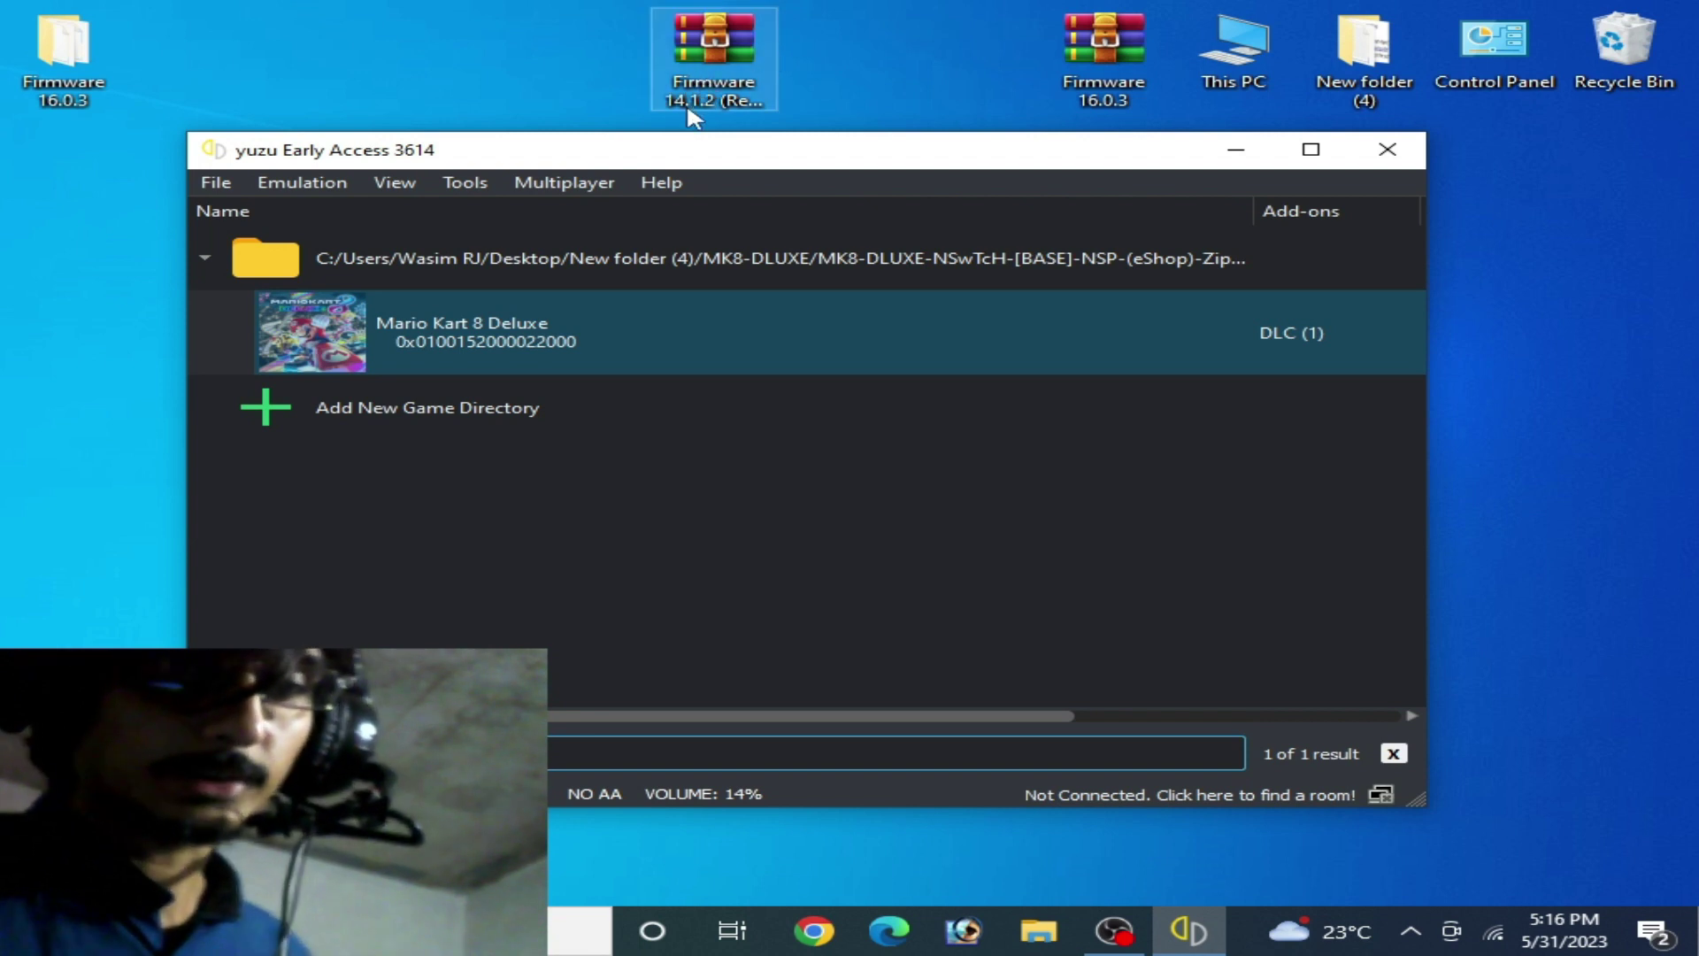
right_click(708, 43)
left_click(792, 203)
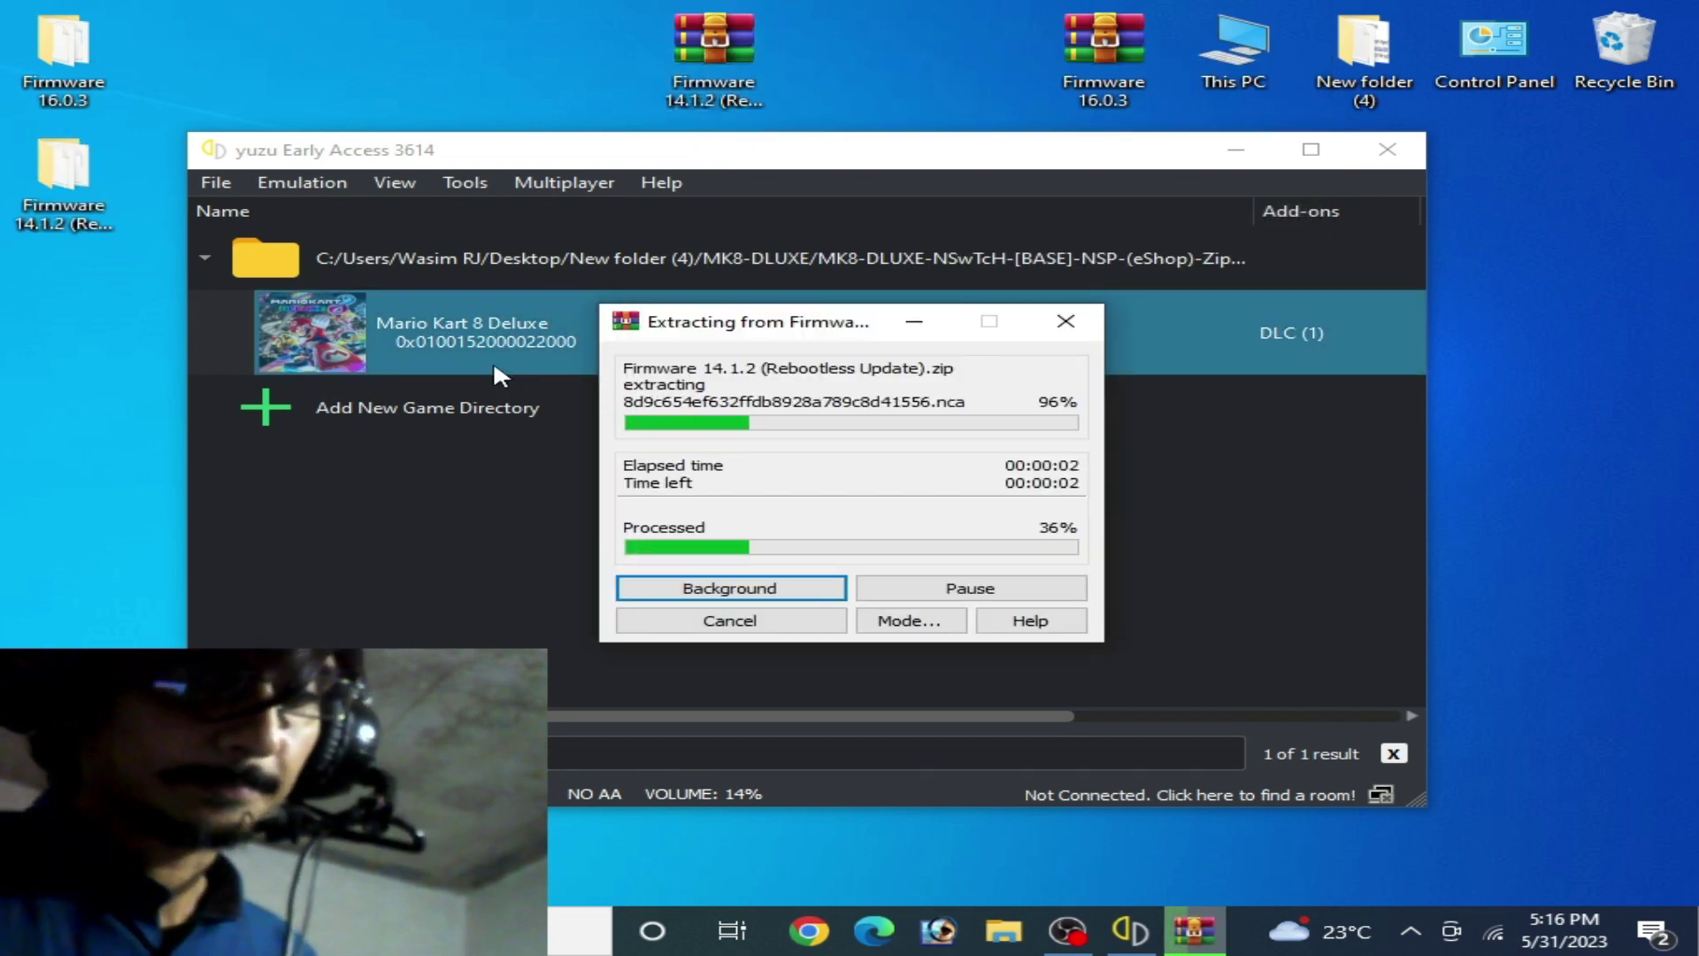
left_click(216, 183)
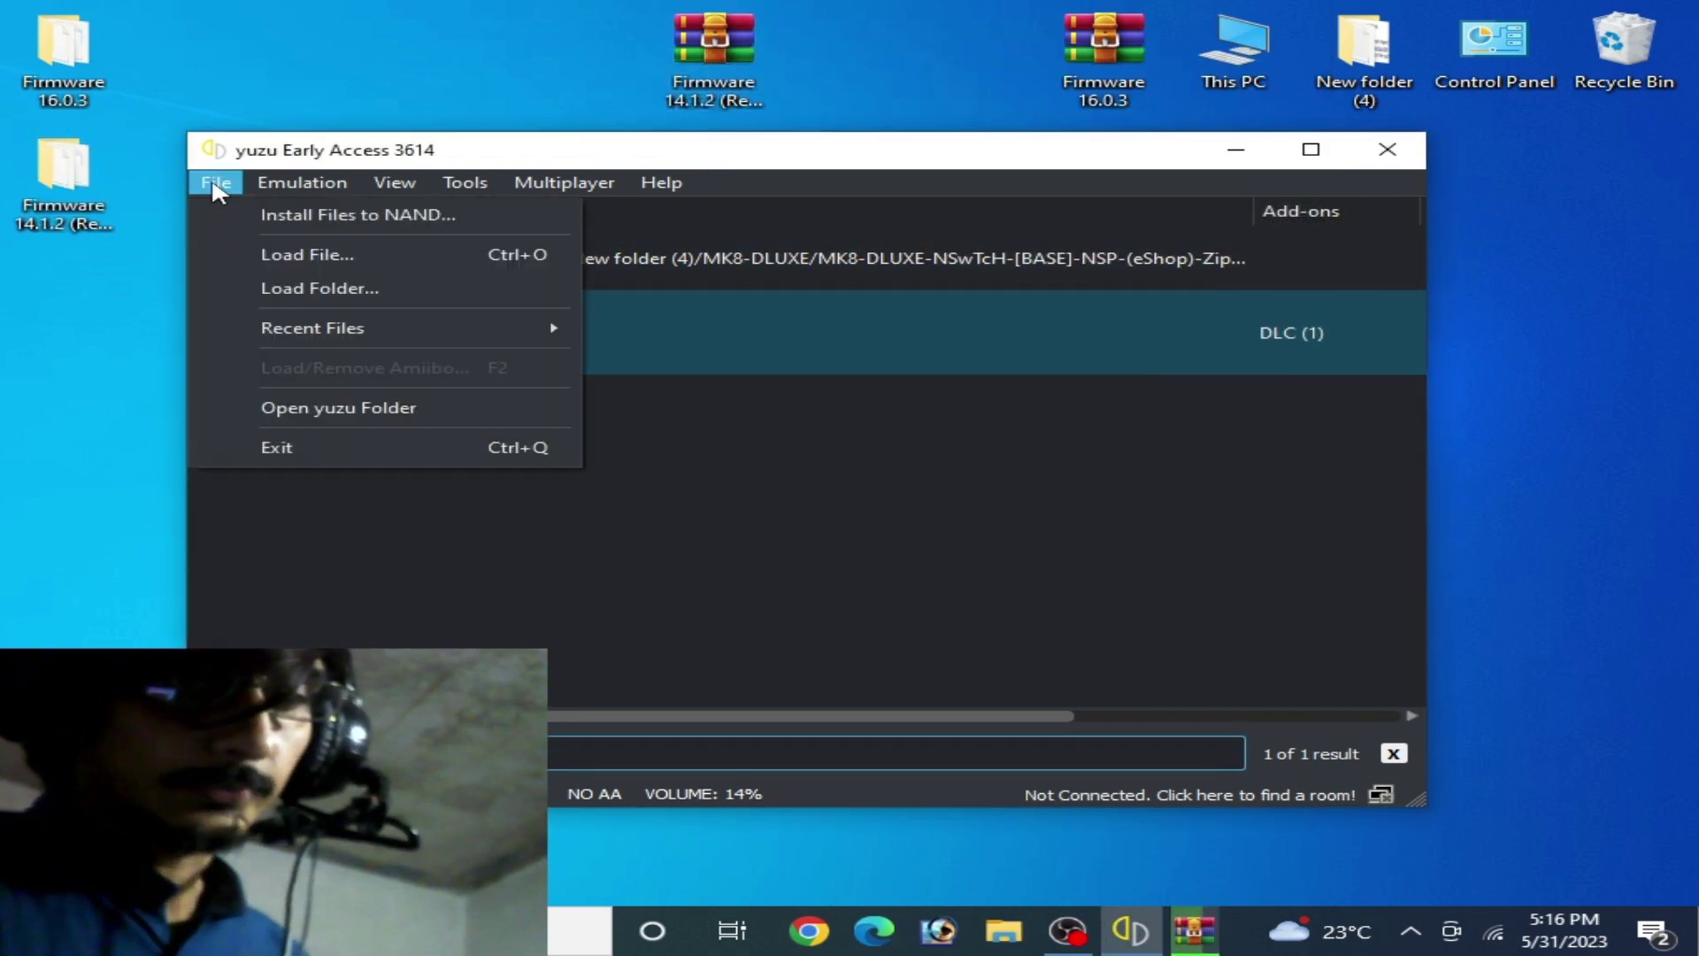
- Open yuzu's nand/system/Contents/registered folder in File Explorer
left_click(299, 409)
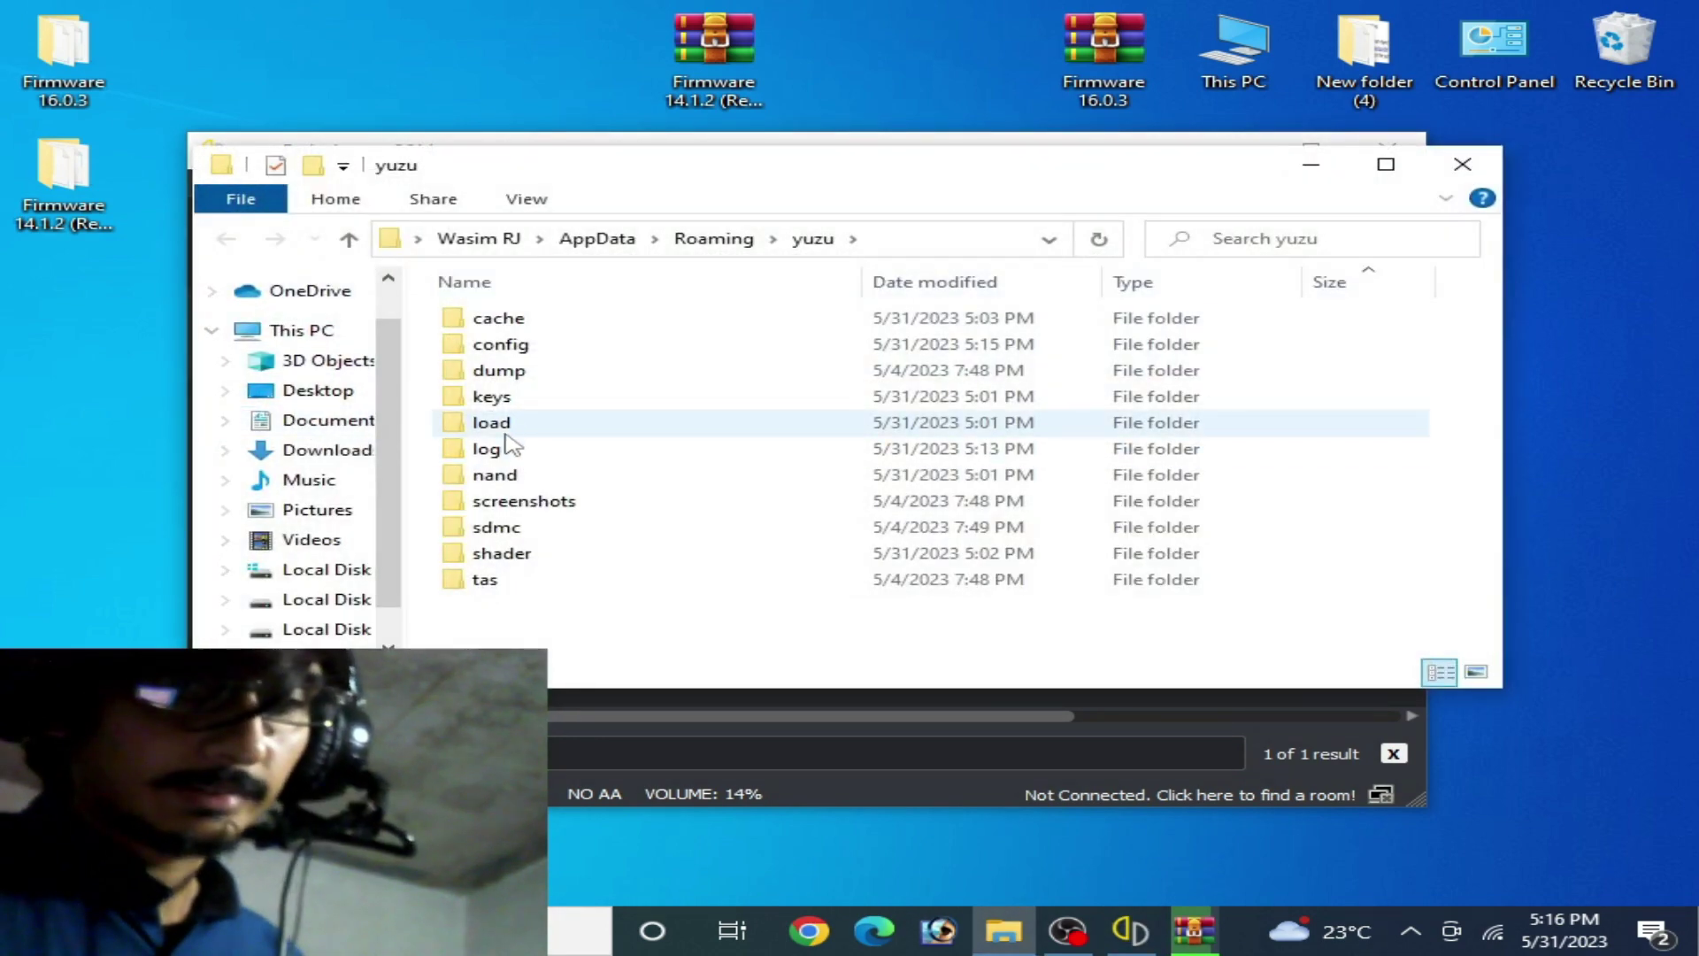
double_click(535, 475)
left_click(554, 337)
double_click(549, 327)
double_click(549, 326)
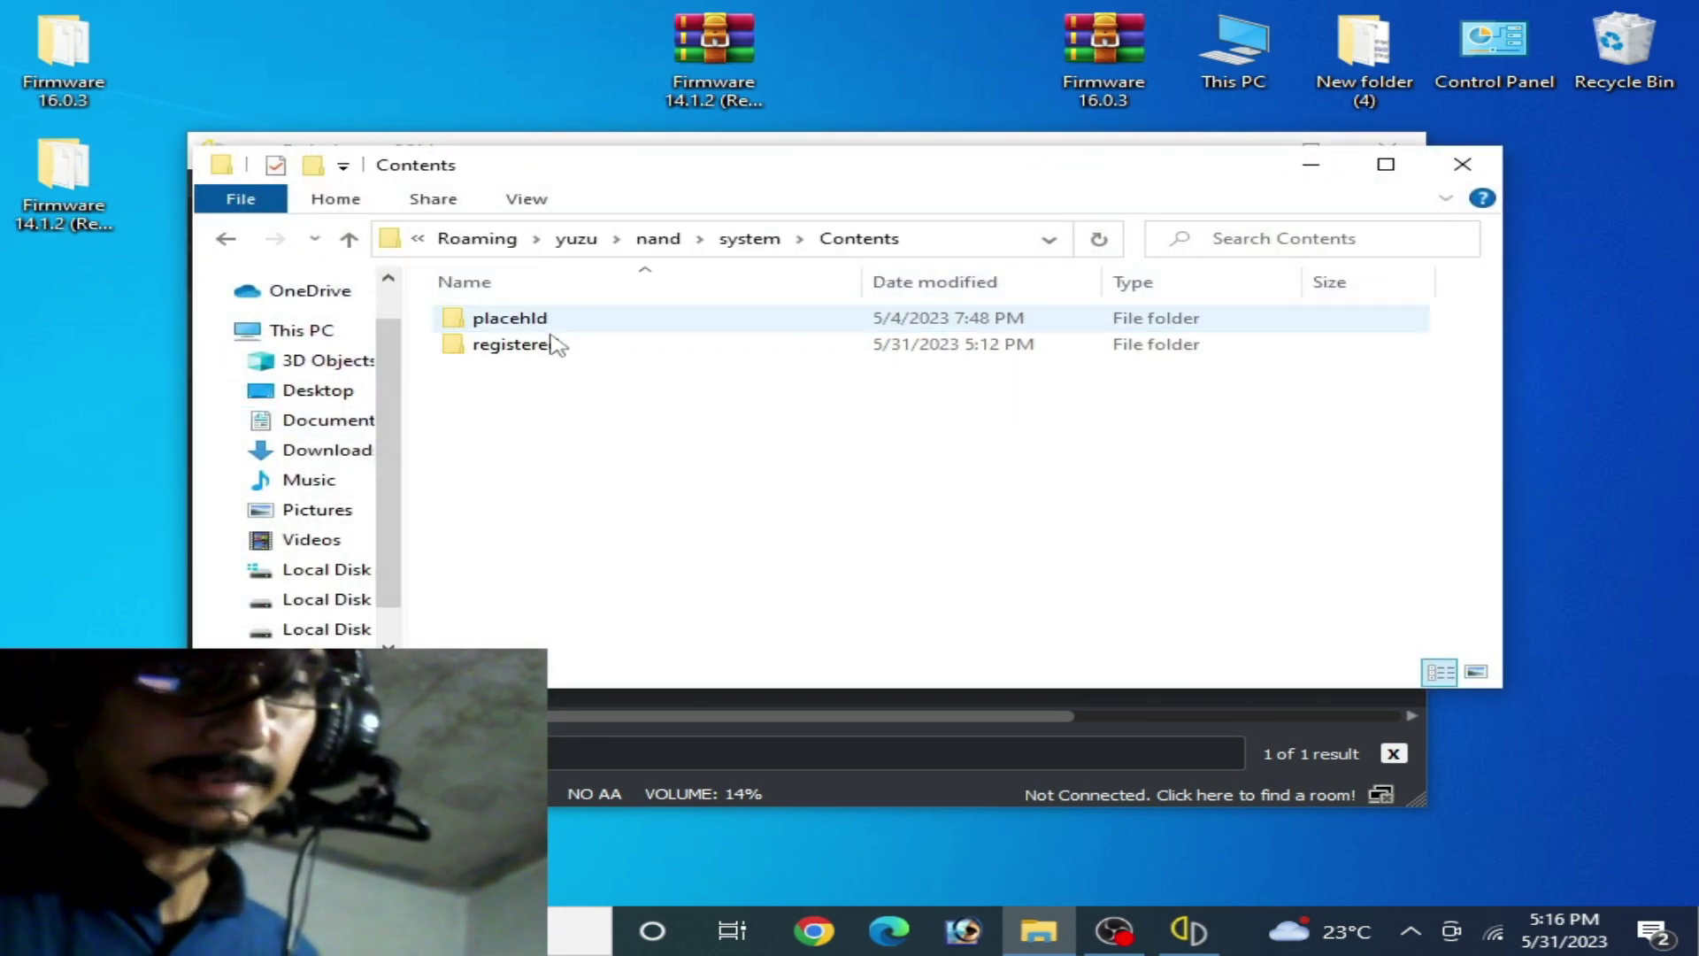
double_click(550, 353)
left_click_drag(563, 168, 734, 110)
- Delete all 229 old firmware NCA files from the registered folder
left_click_drag(596, 254, 880, 595)
right_click(880, 594)
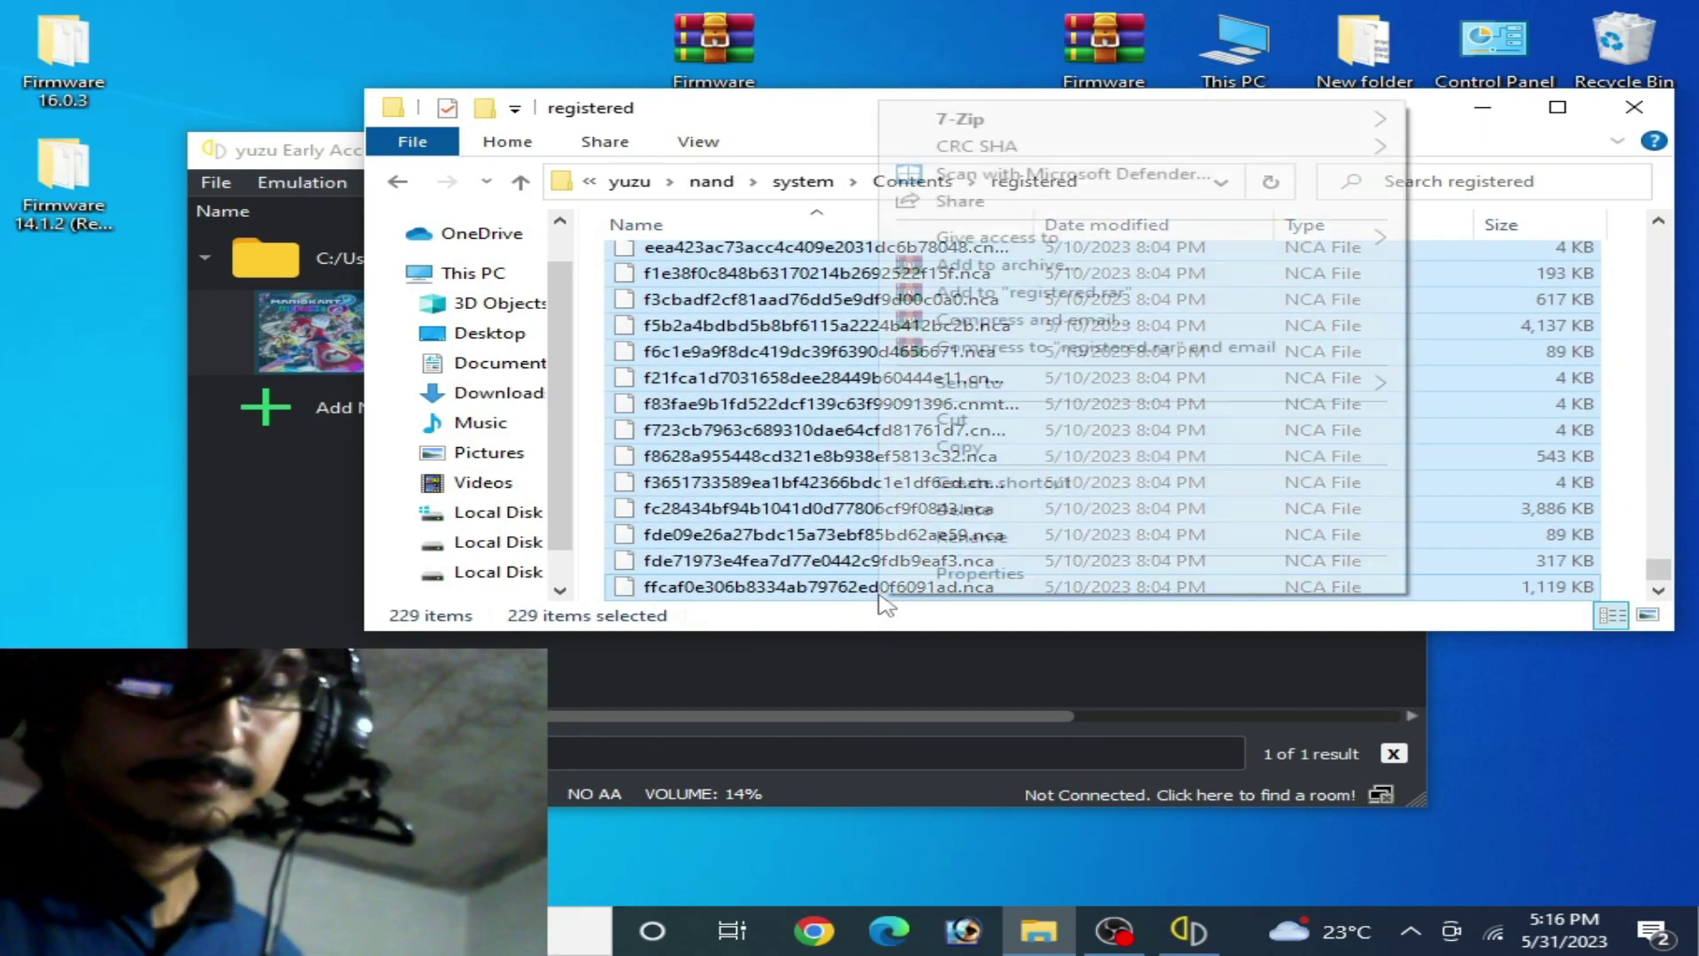
left_click(962, 509)
left_click(1004, 482)
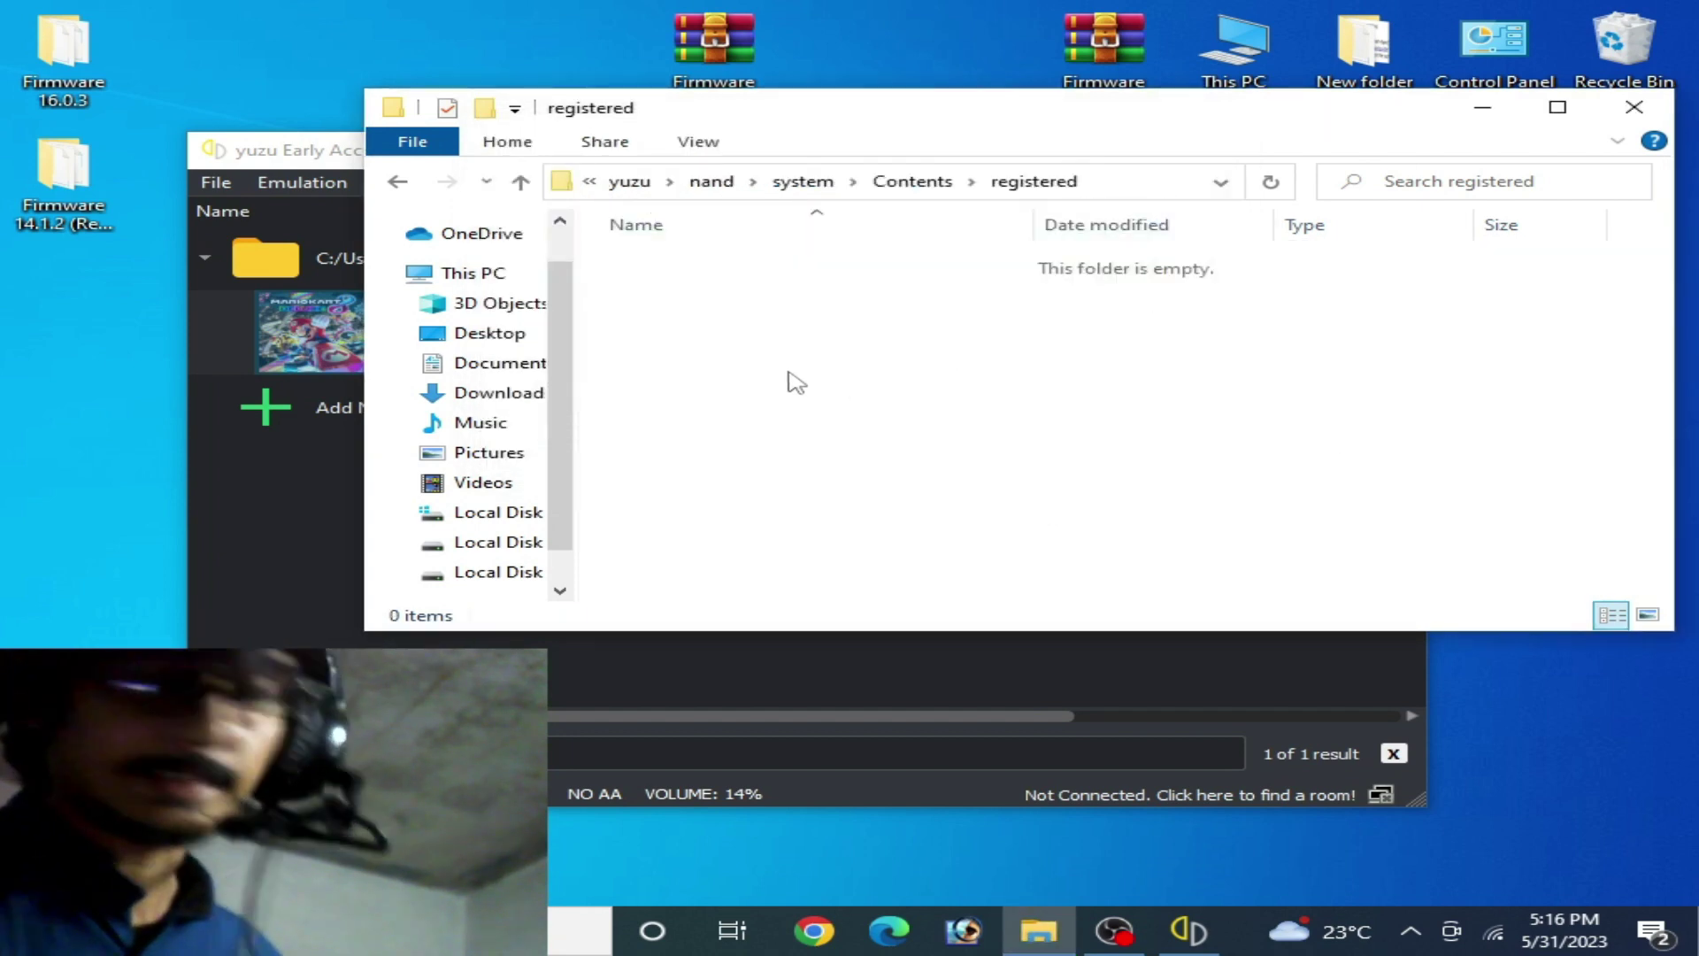
double_click(63, 177)
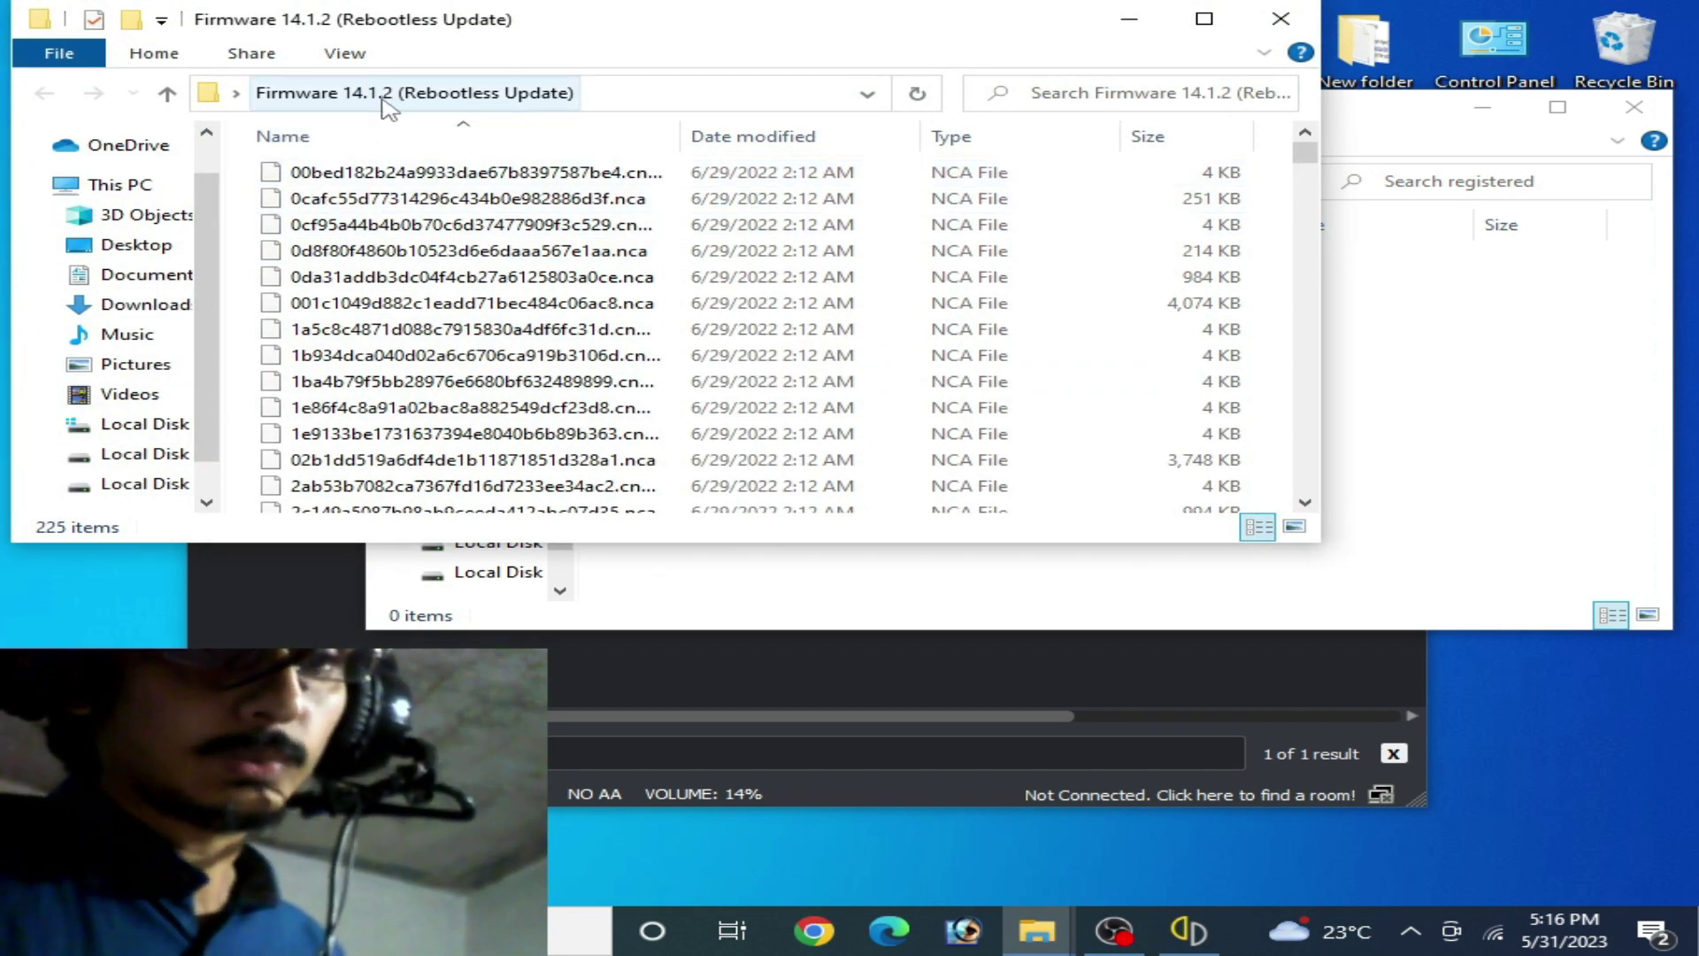
- Copy the 225 Firmware 14.1.2 NCA files into the registered folder, then close that window
left_click_drag(253, 177, 574, 505)
right_click(572, 503)
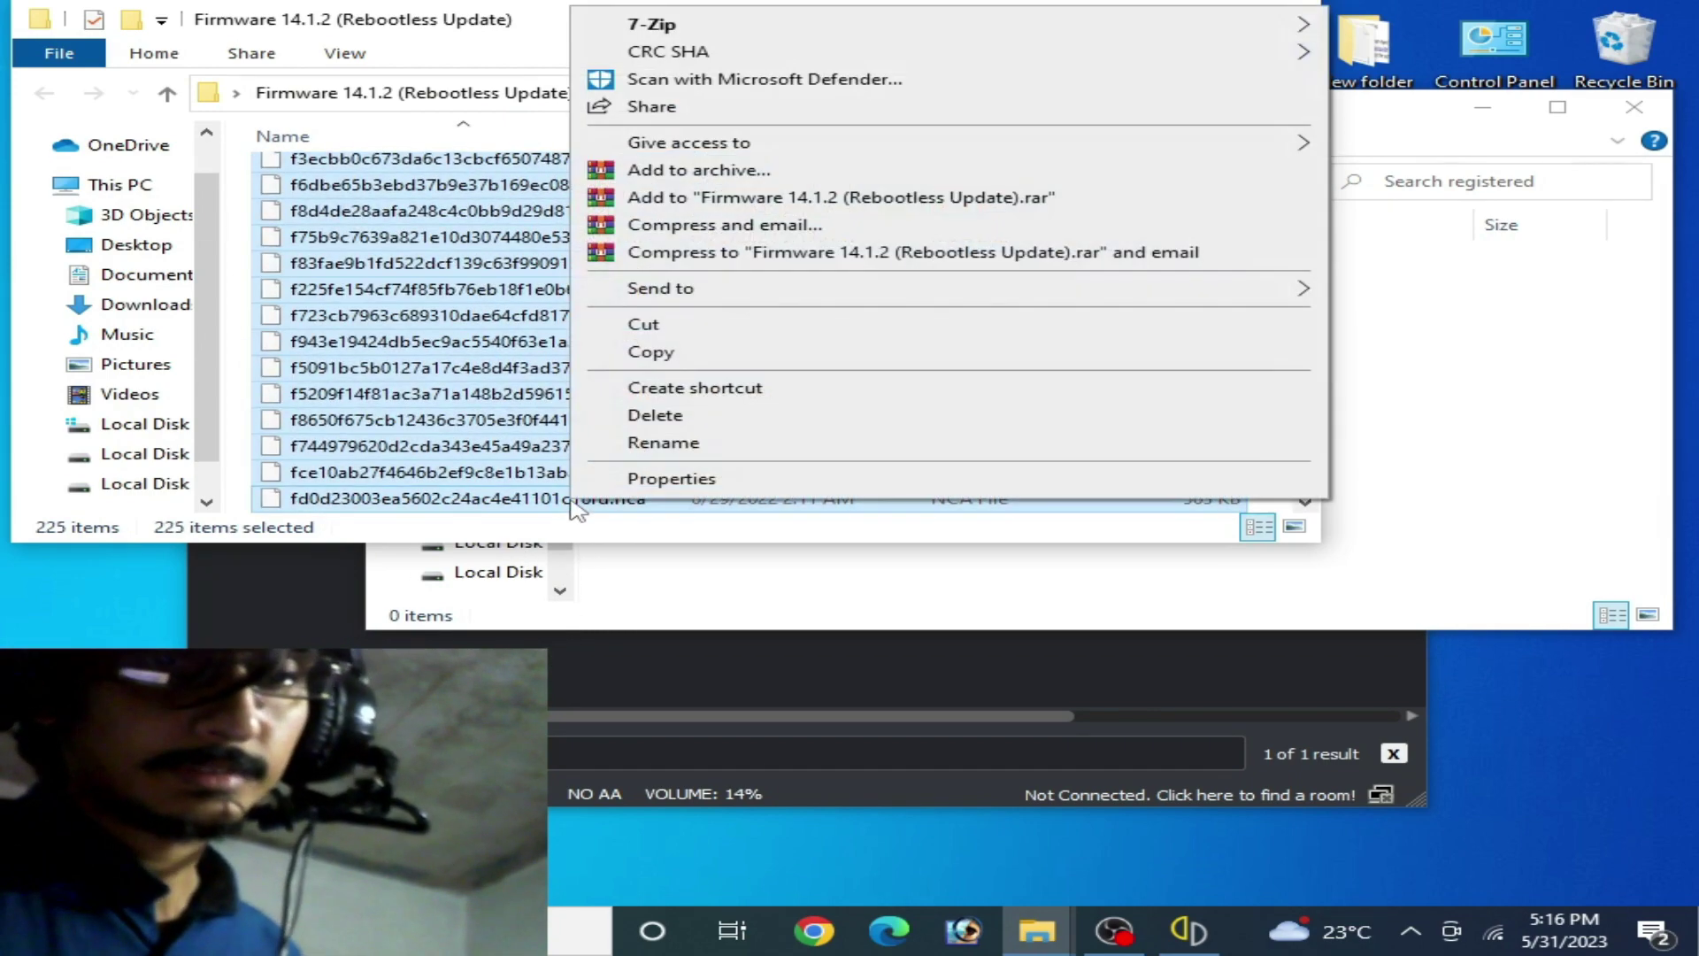
left_click(652, 352)
left_click(1473, 323)
right_click(1097, 352)
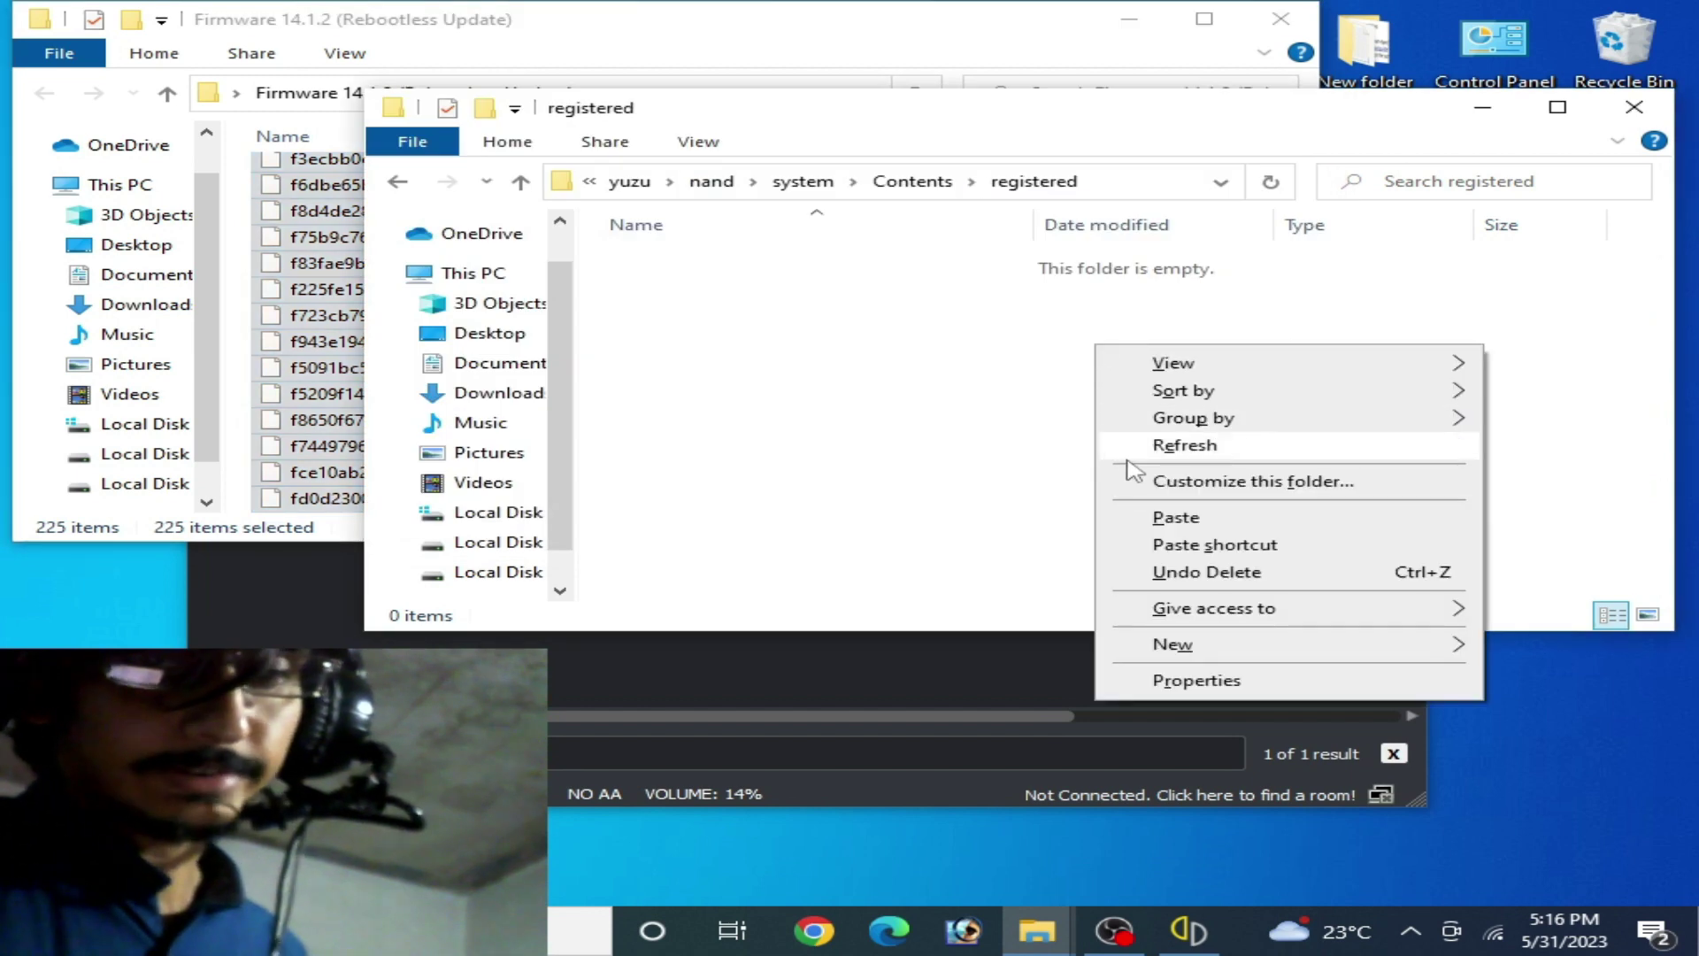
left_click(1159, 516)
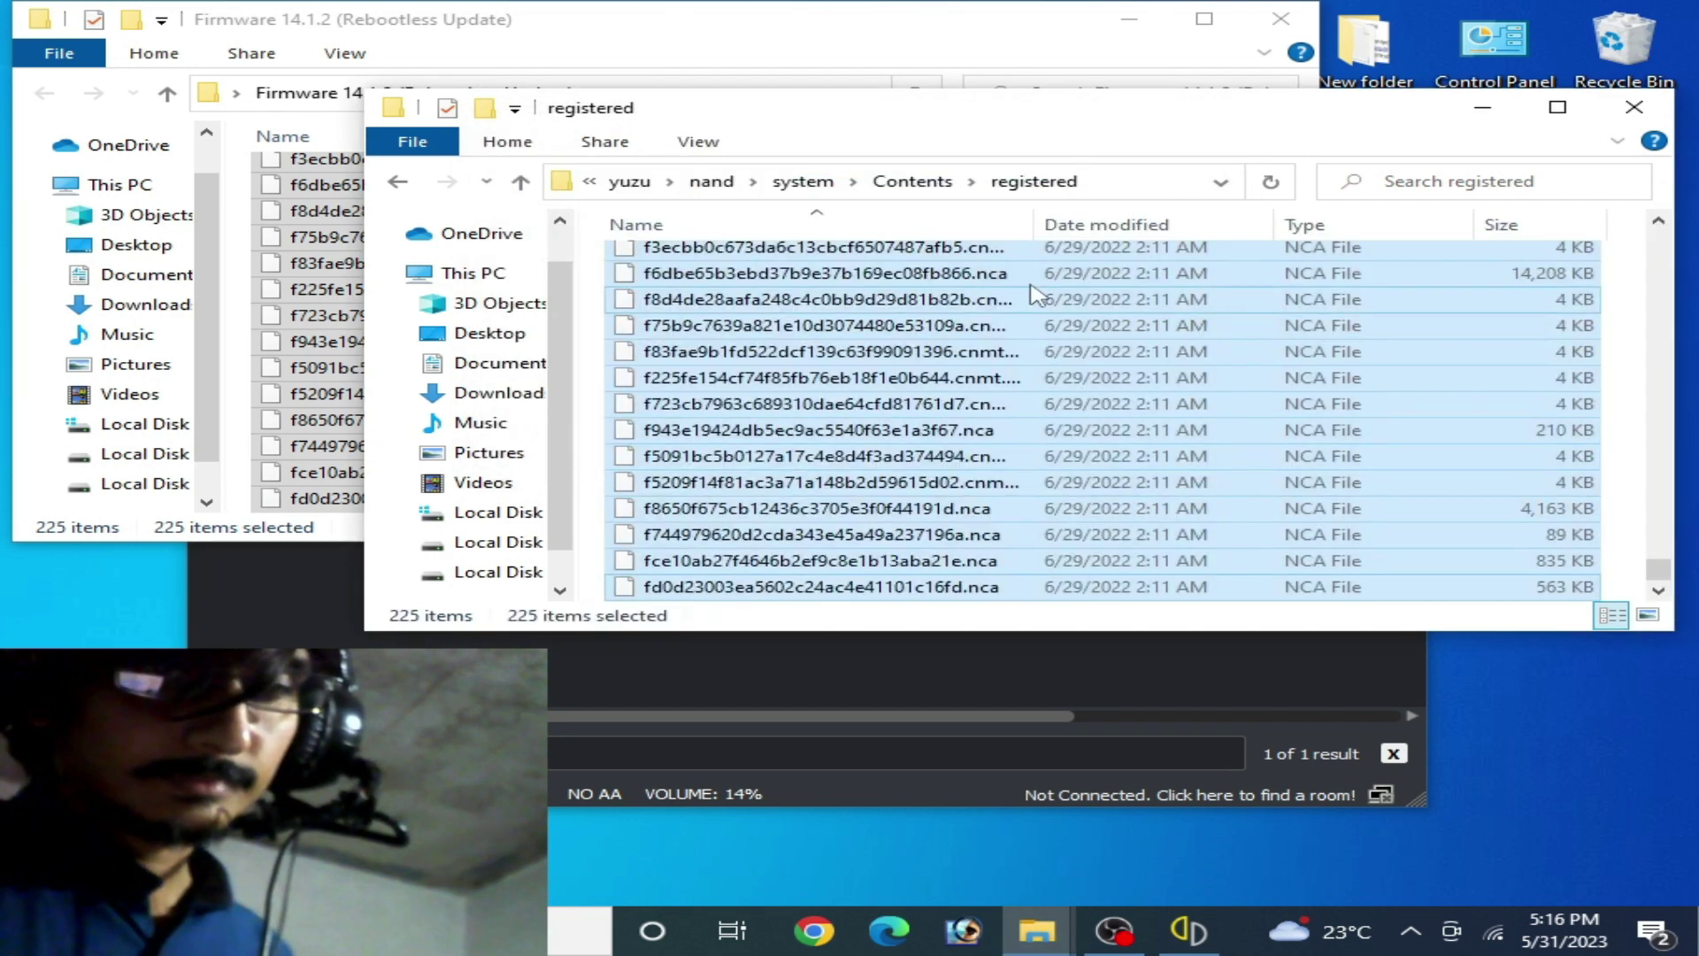
left_click_drag(1055, 124, 920, 149)
left_click(1499, 135)
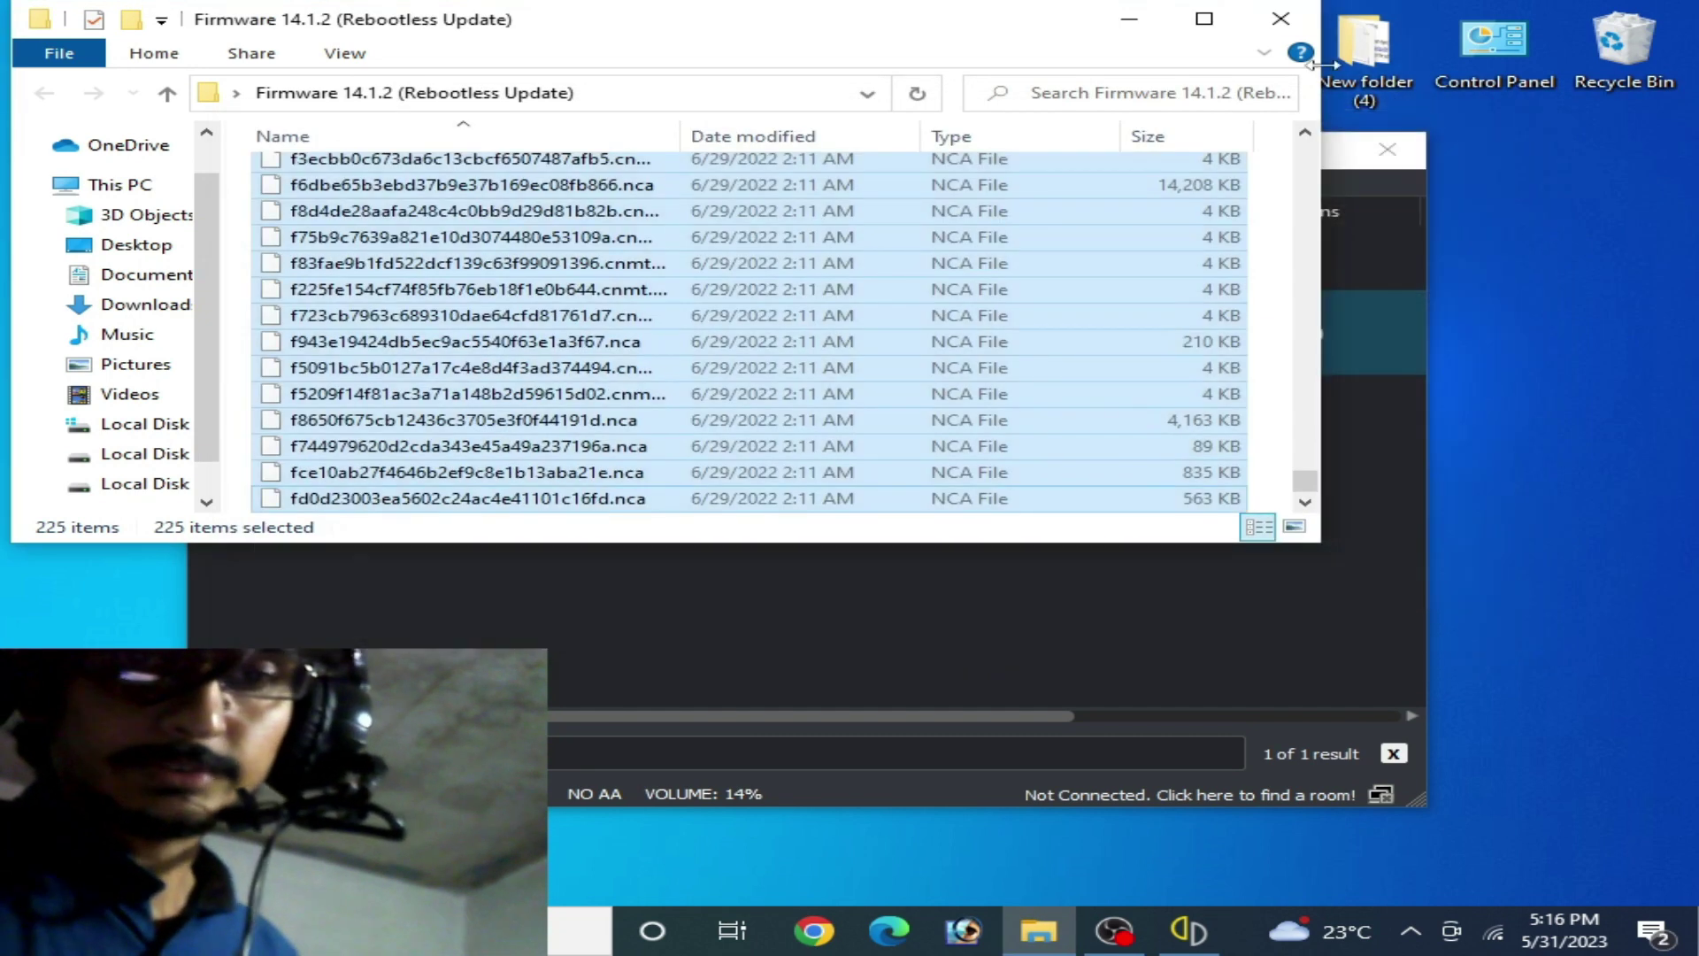
- Close the firmware Explorer window, quit yuzu, and relaunch it from the desktop shortcut
left_click(1294, 22)
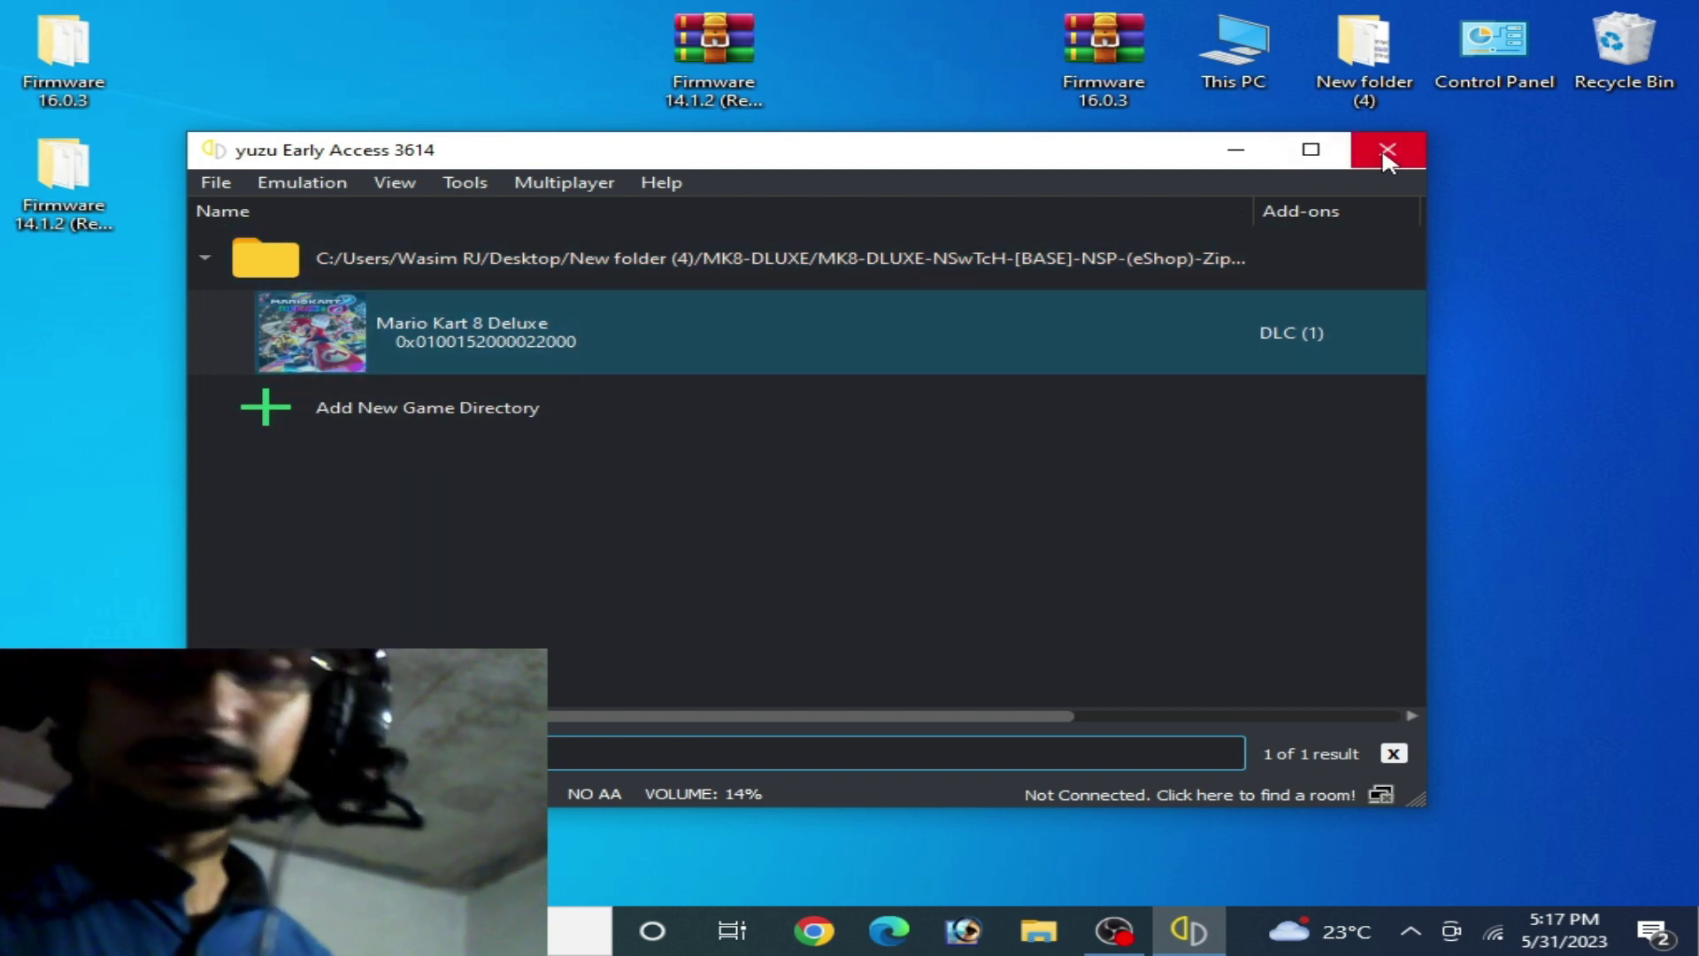
left_click(1382, 147)
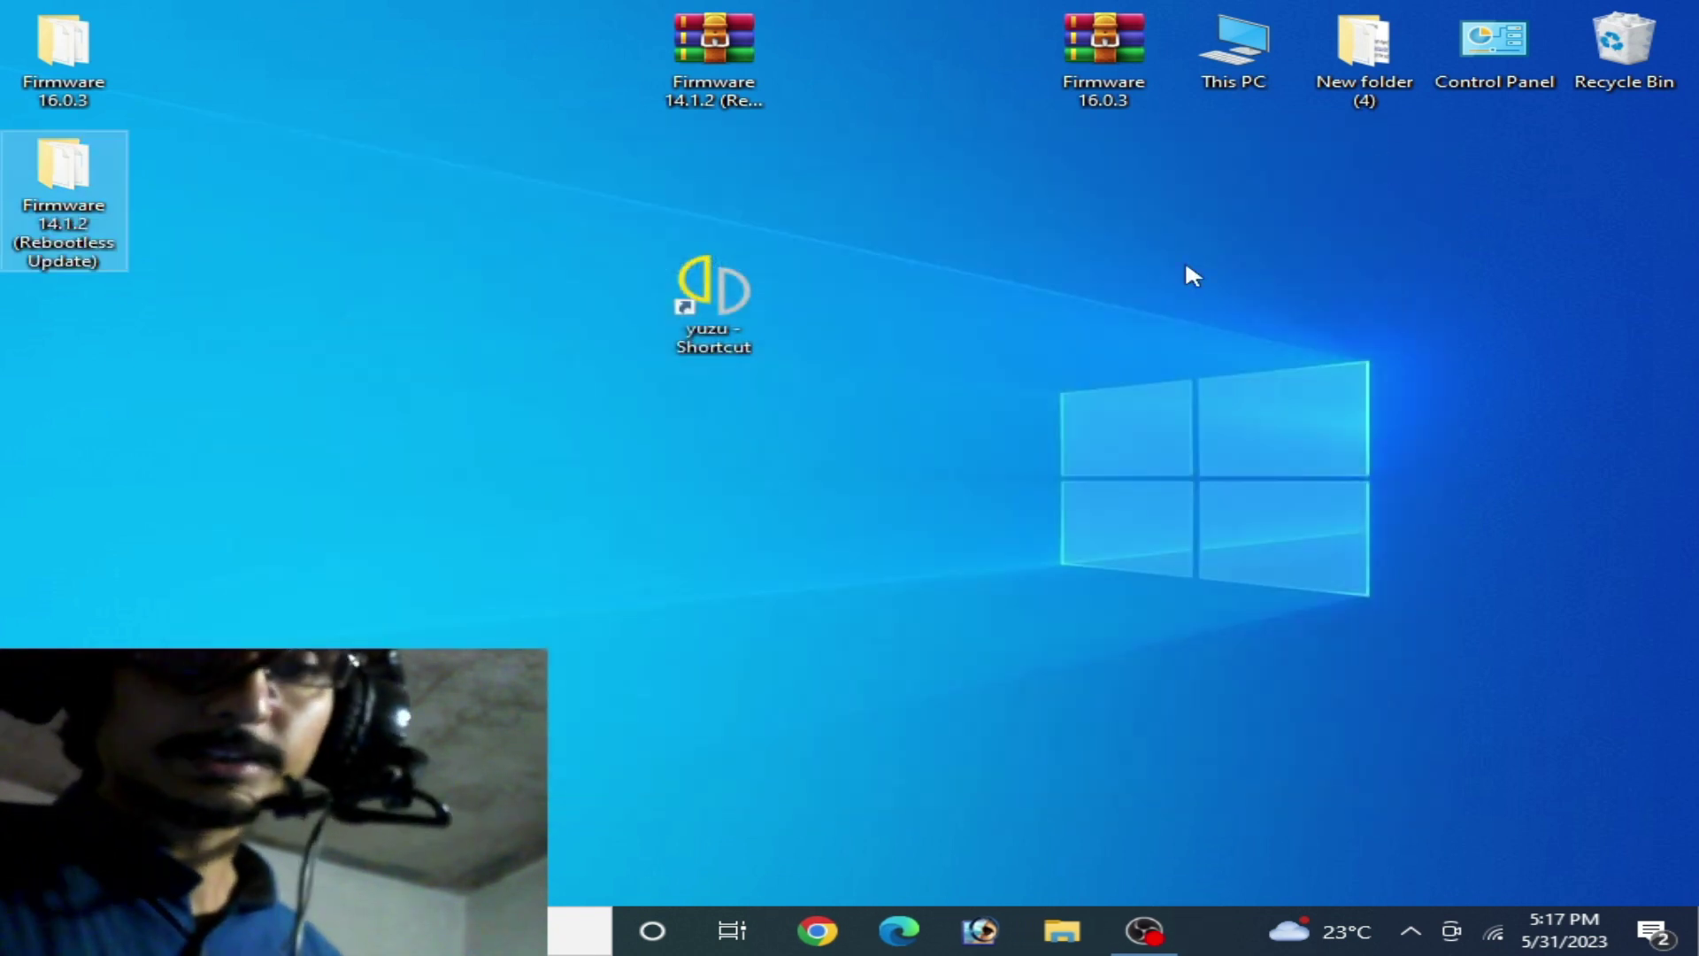
left_click(732, 300)
double_click(733, 297)
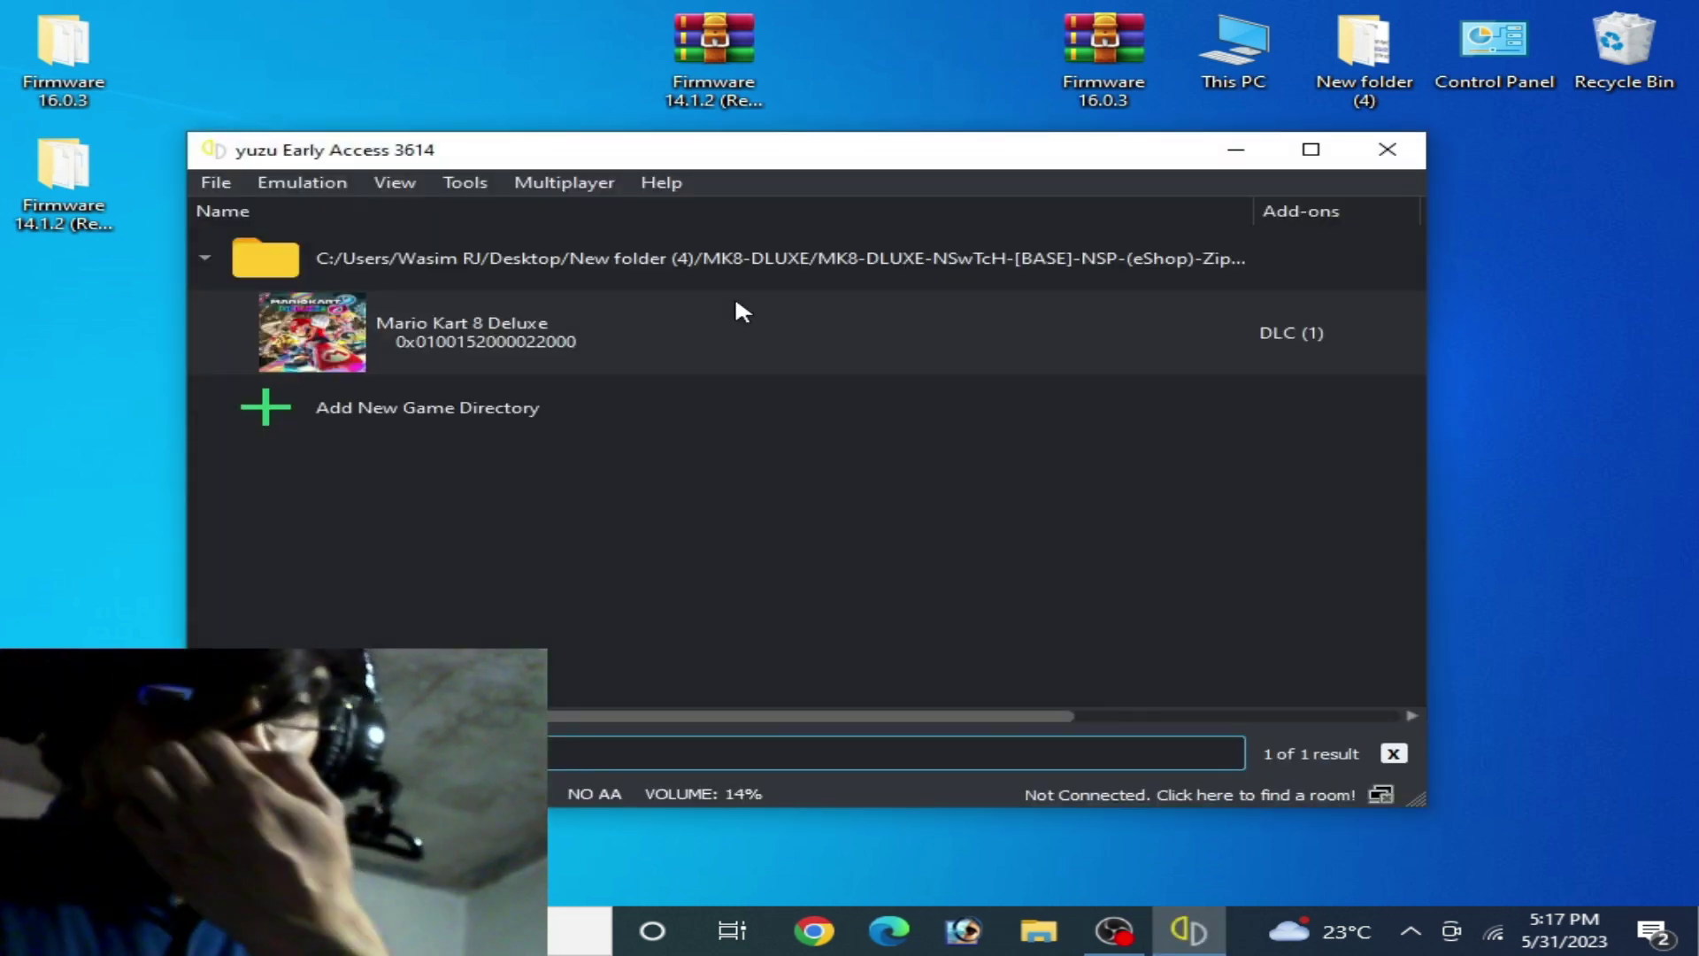
- Untick the DLC add-on in Mario Kart 8 Deluxe's Properties and confirm with OK
right_click(557, 348)
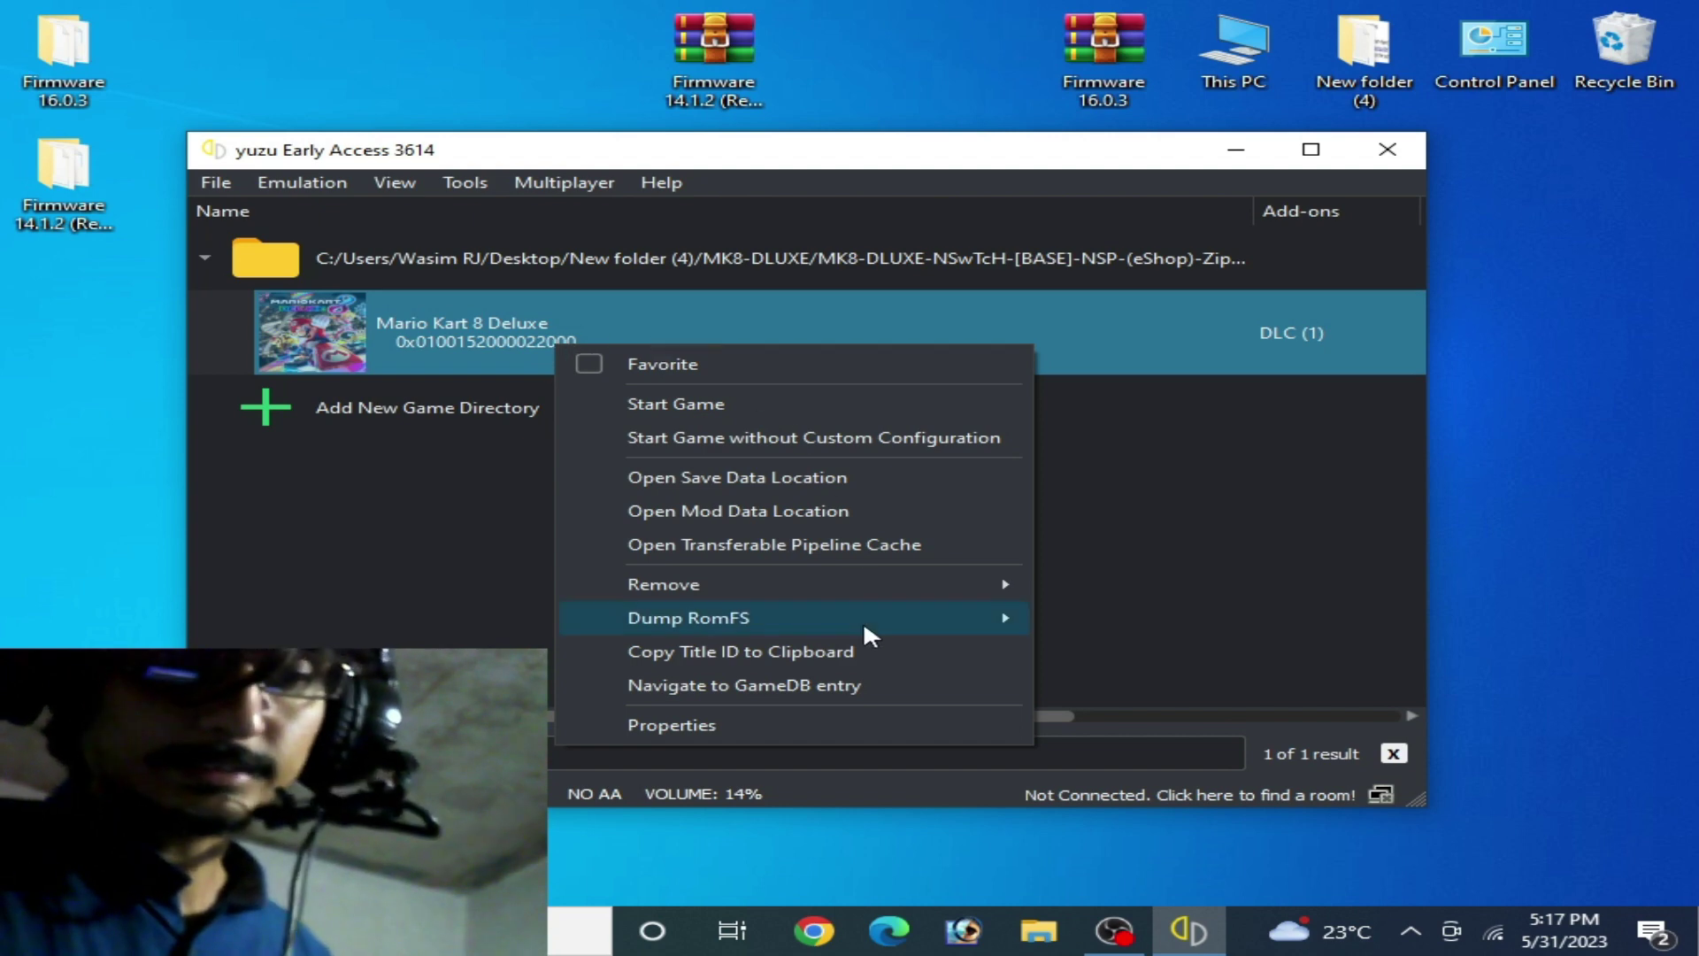
left_click(725, 724)
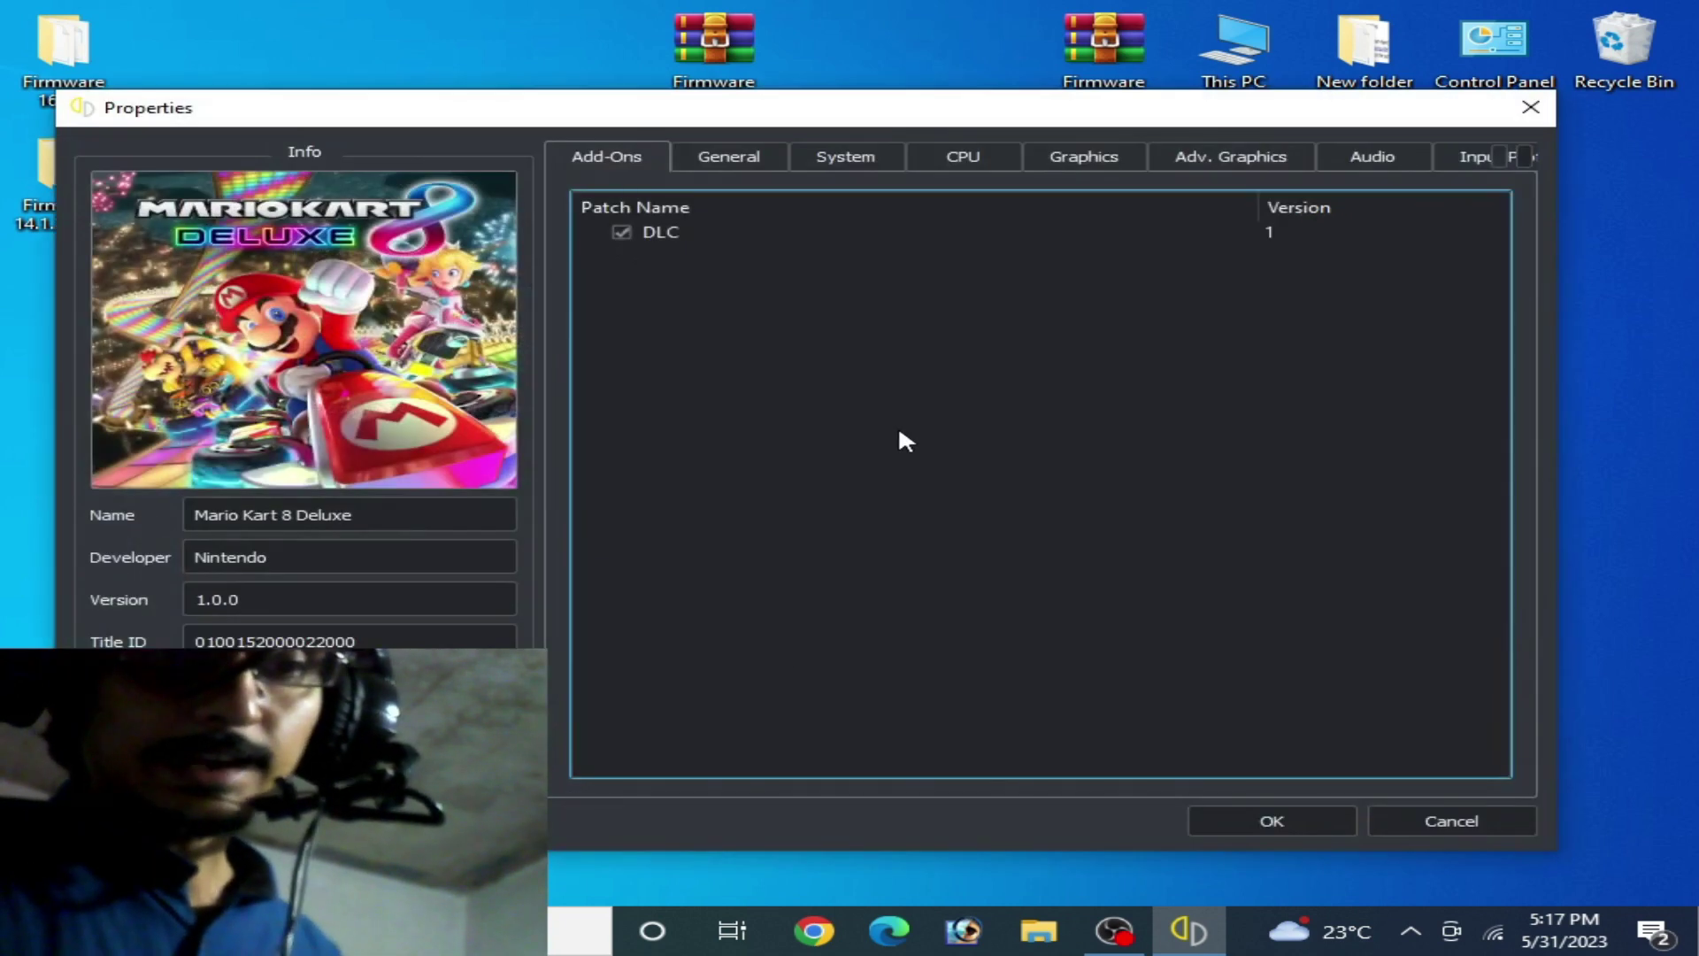
left_click(621, 231)
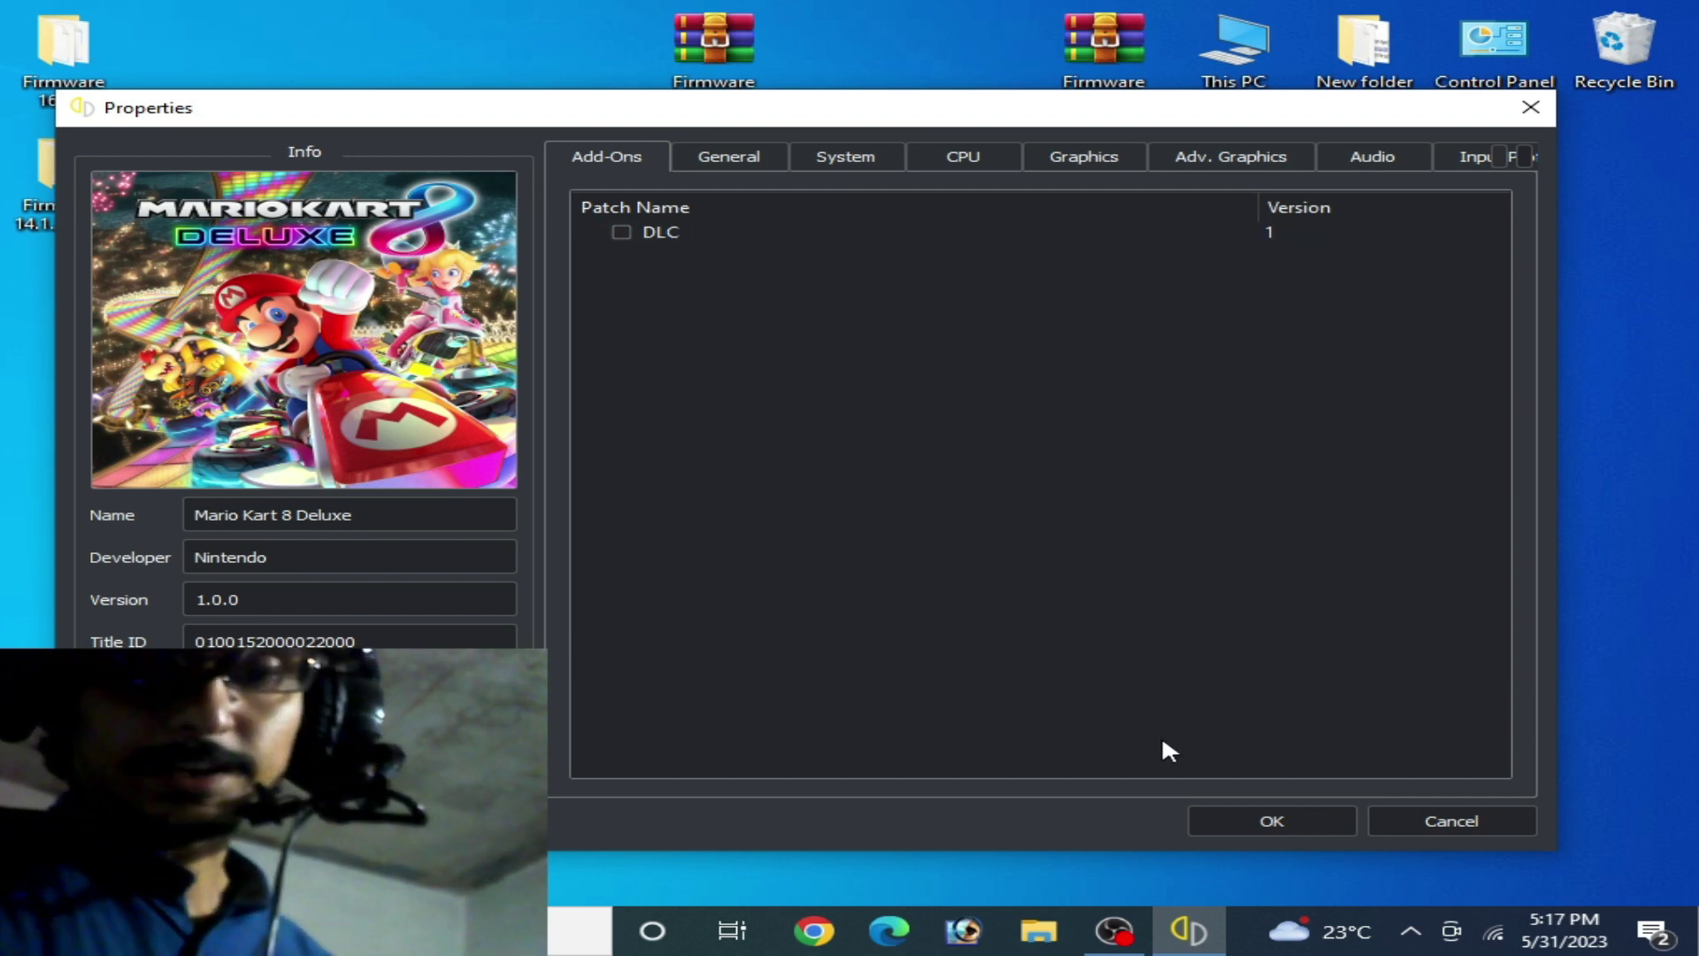
left_click(1234, 804)
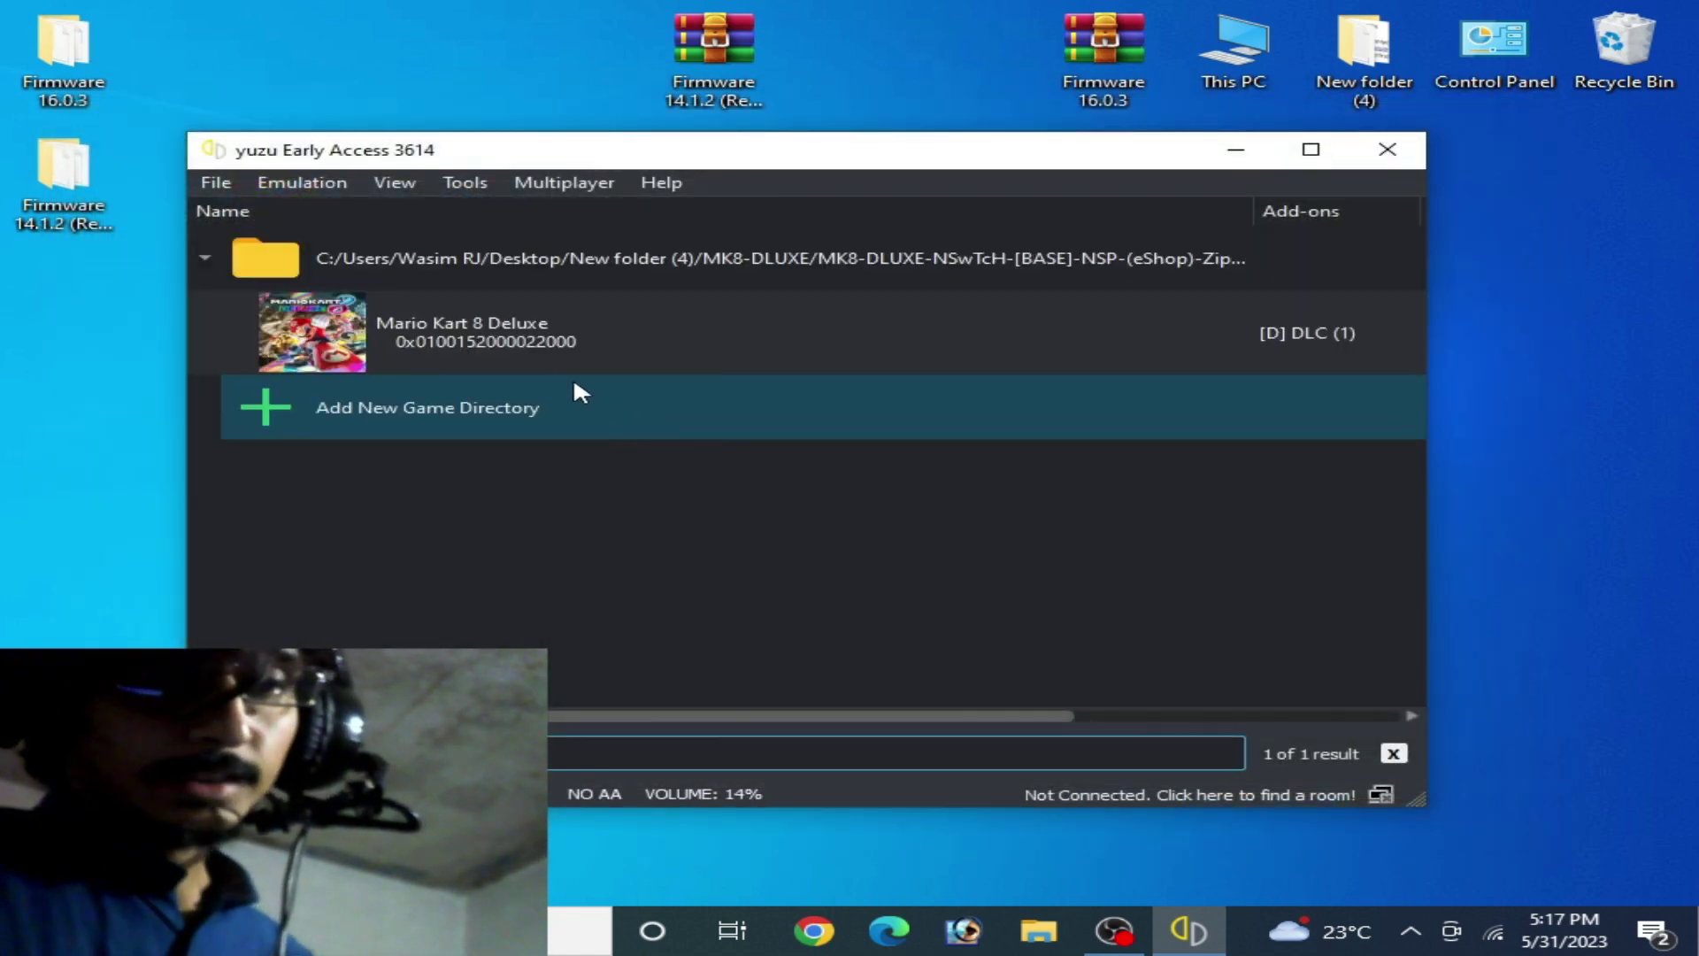
- Delete userdata.dat from Mario Kart 8 Deluxe's save data folder and close the folder
right_click(523, 302)
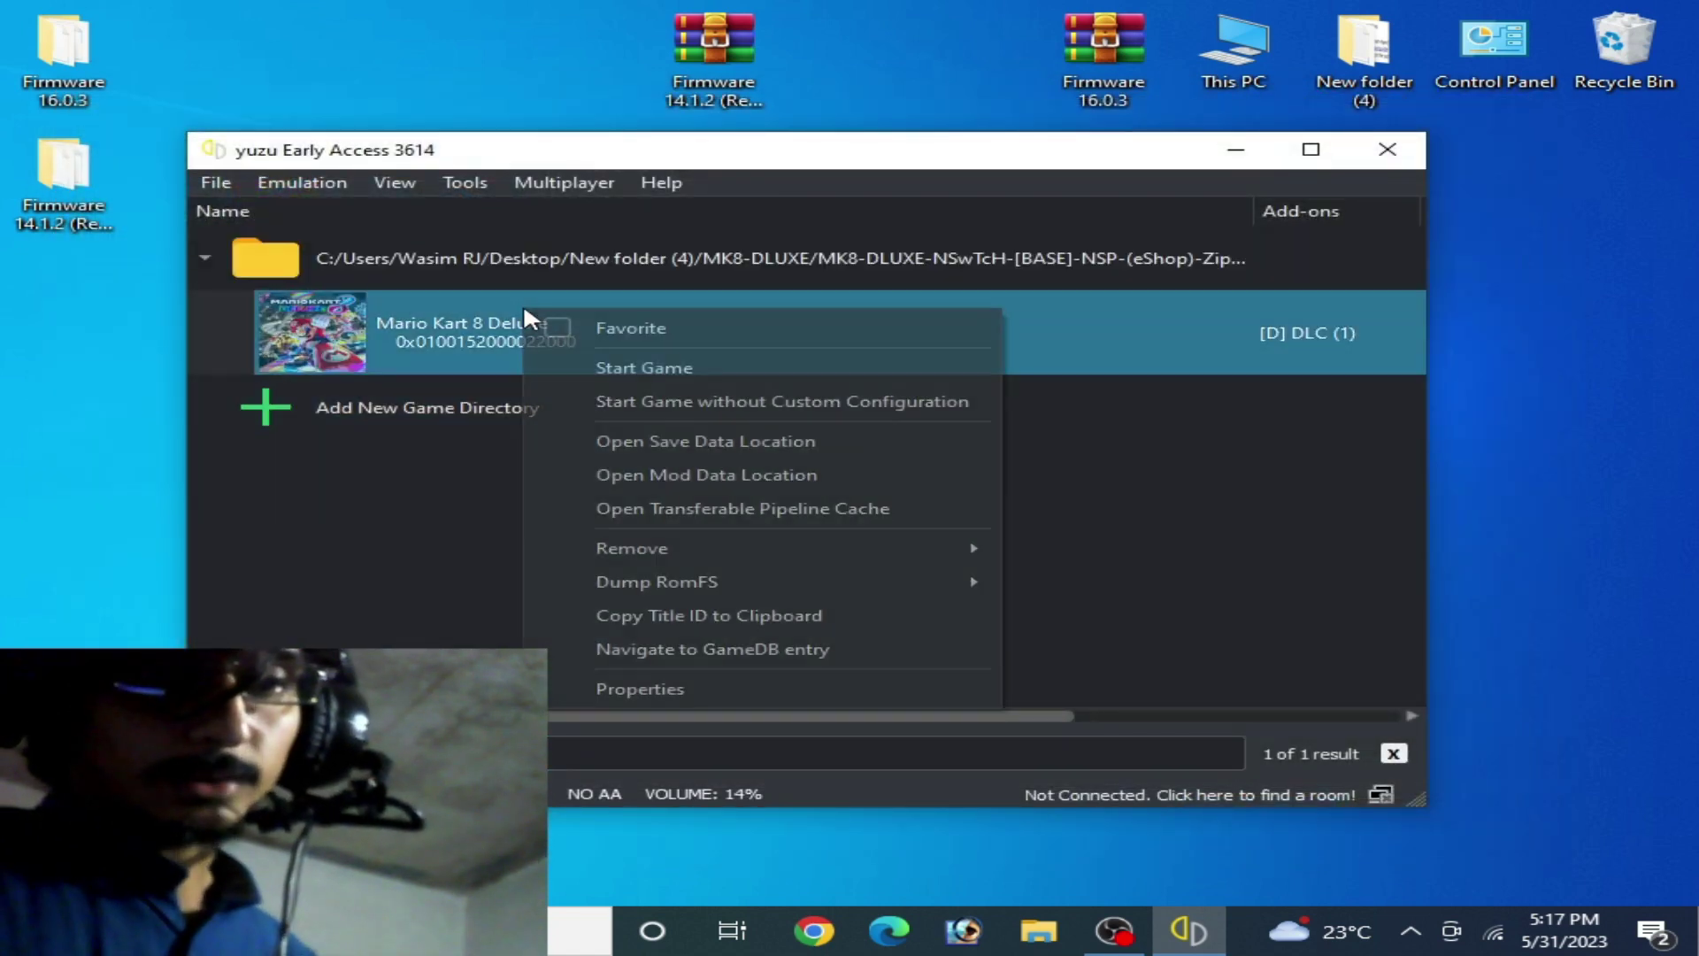
left_click(685, 442)
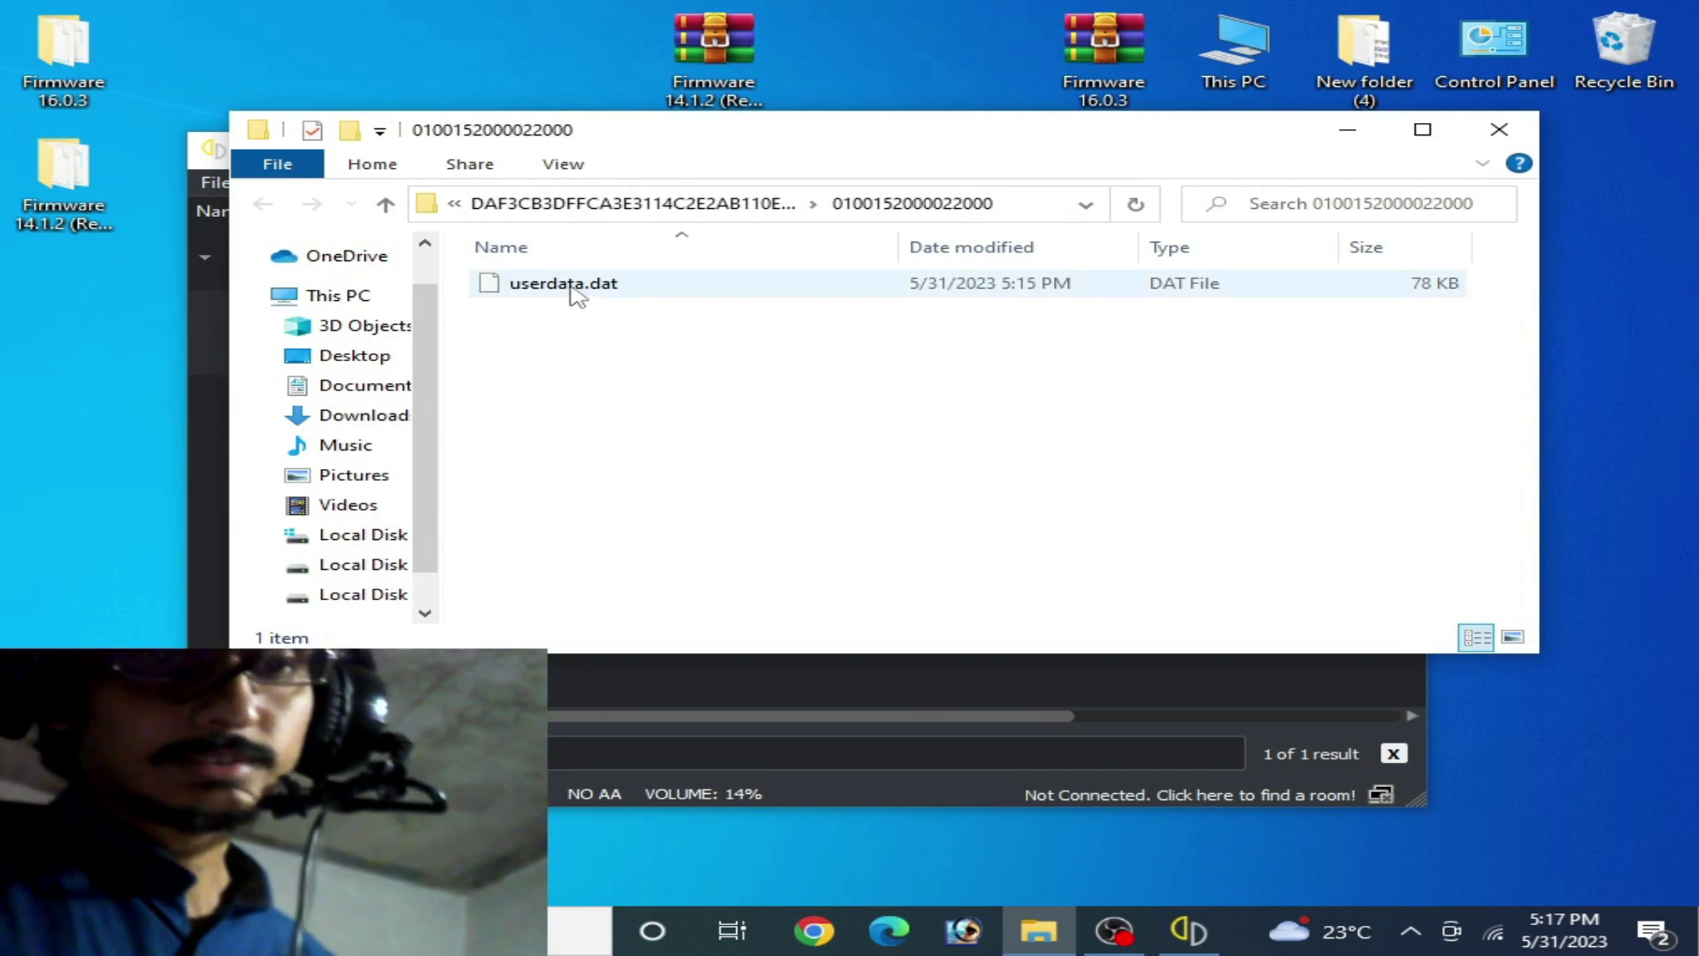
left_click(569, 283)
right_click(569, 283)
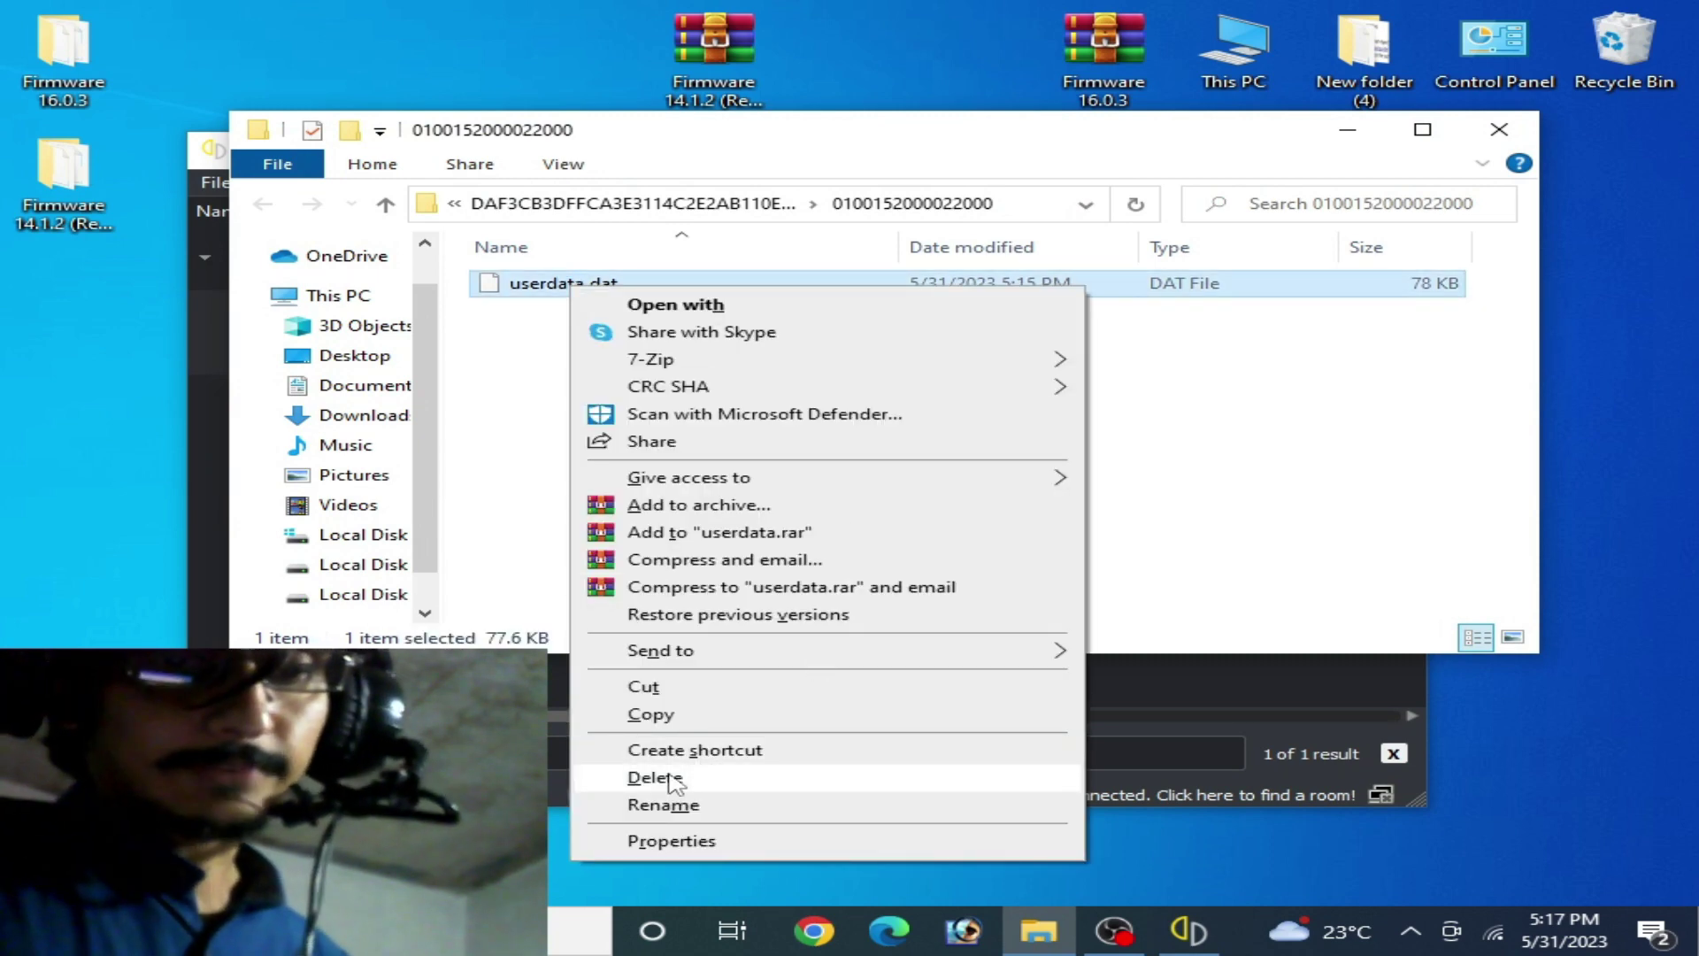
left_click(576, 775)
left_click(1015, 570)
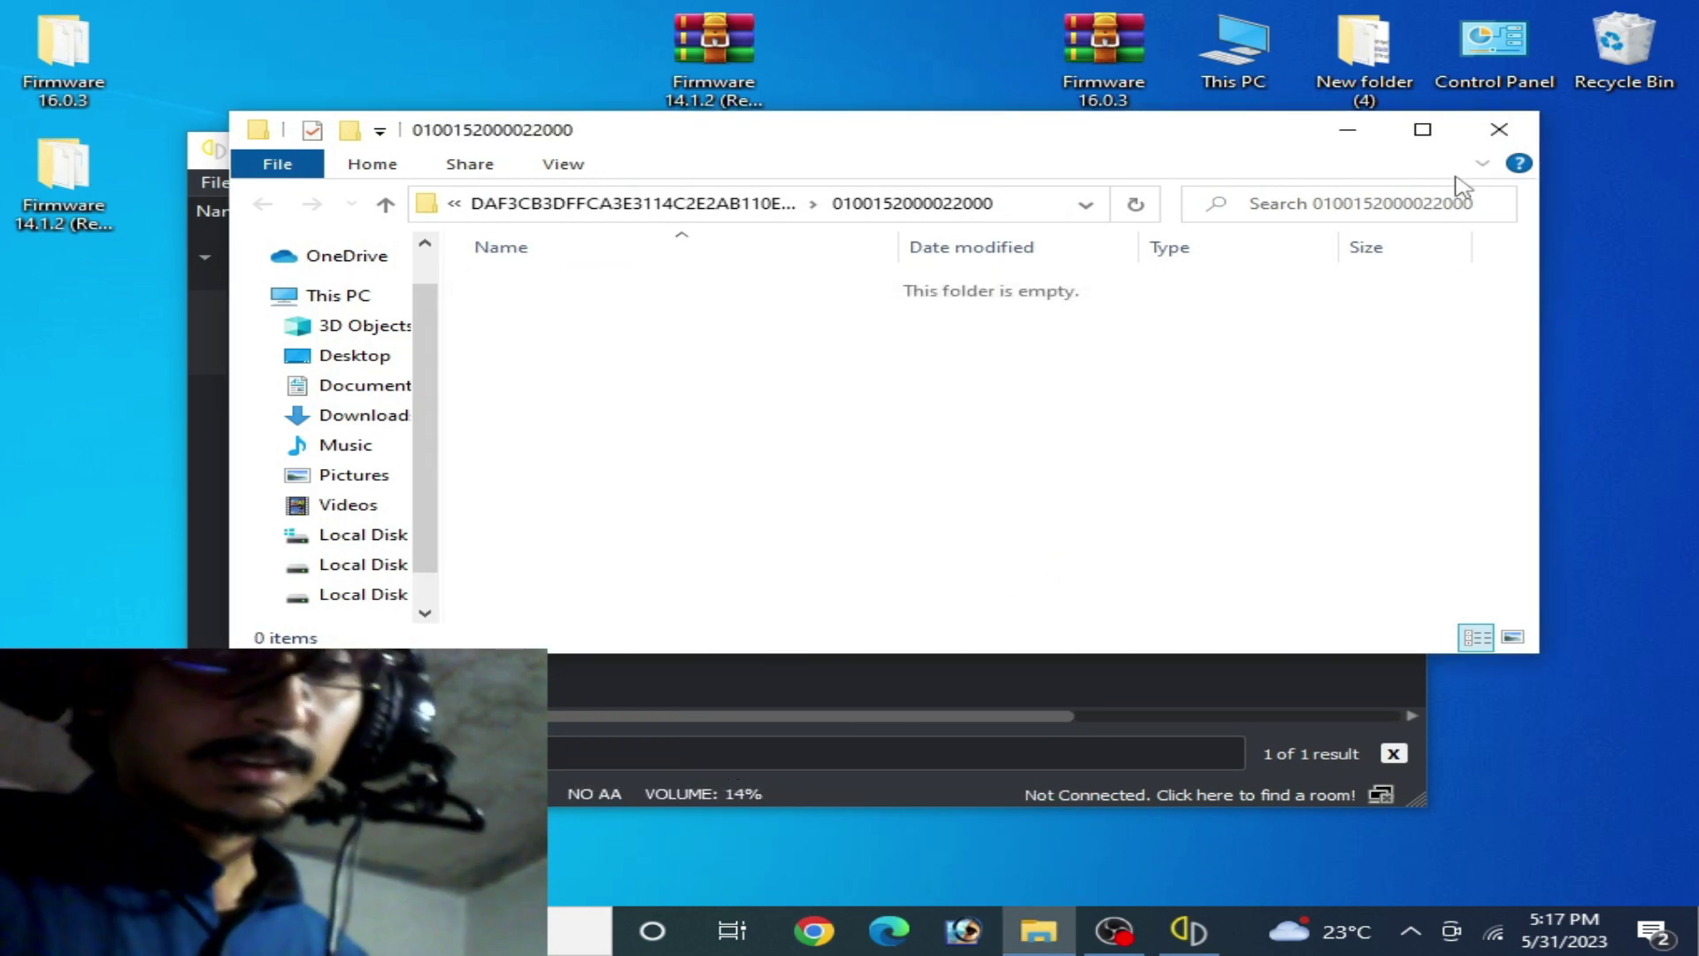
left_click(1498, 133)
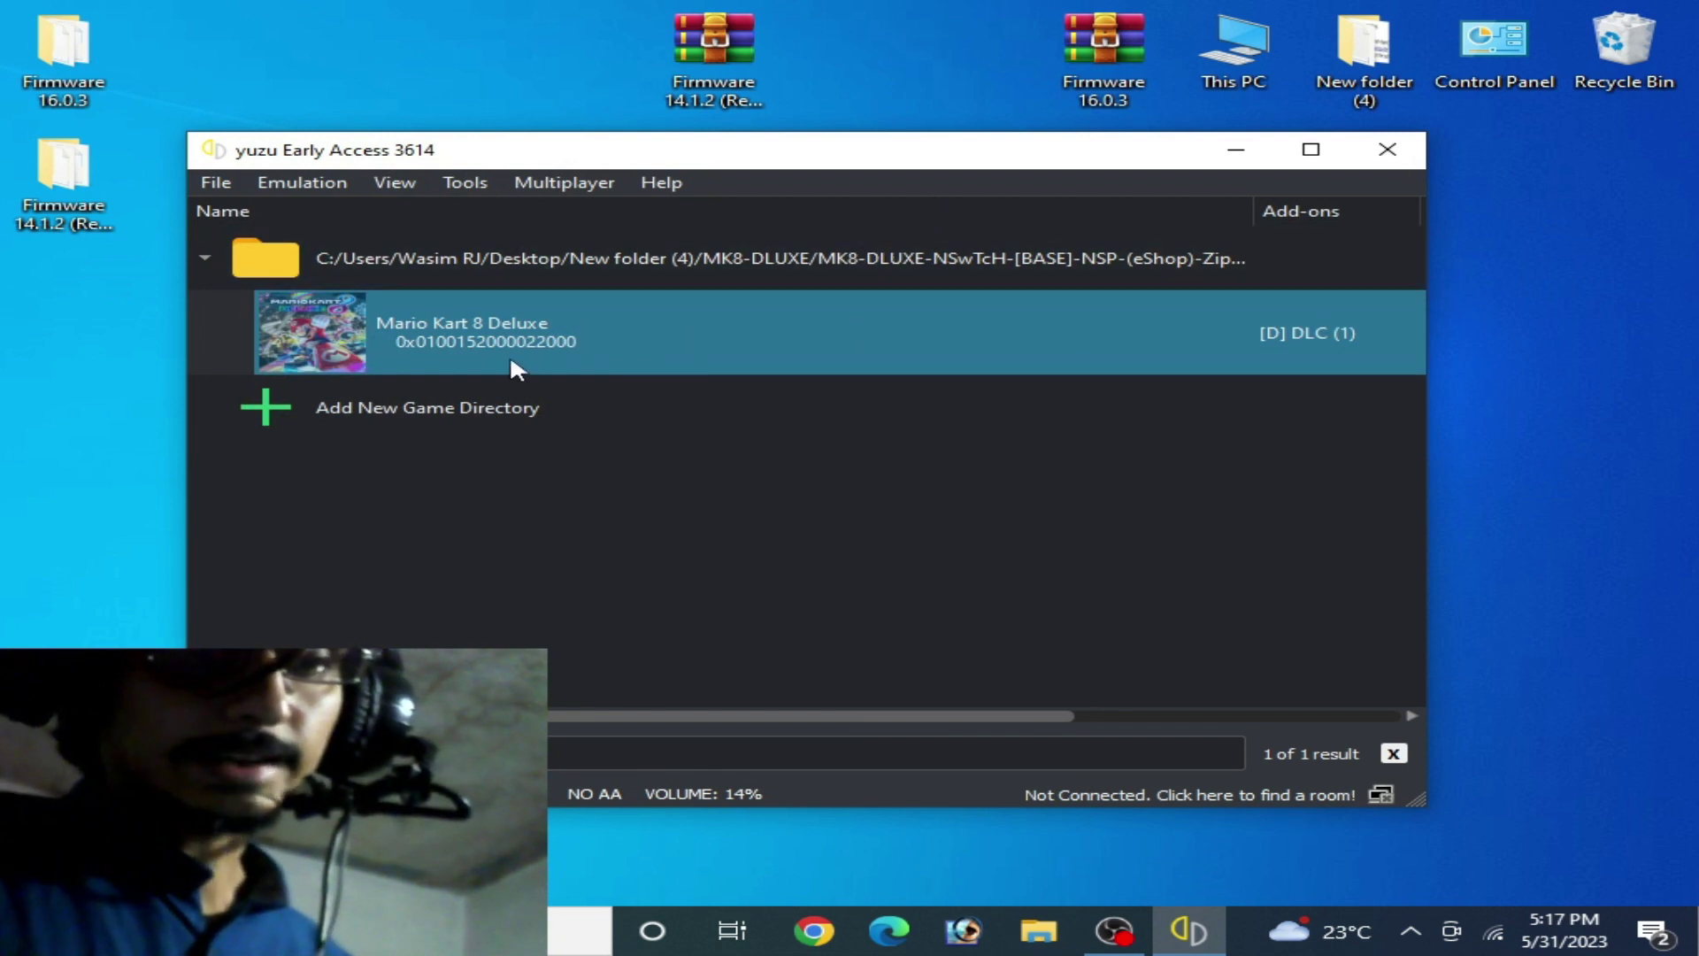
- Launch Mario Kart 8 Deluxe, start it with L+R, and confirm the Player Mii
left_click_drag(648, 156, 695, 135)
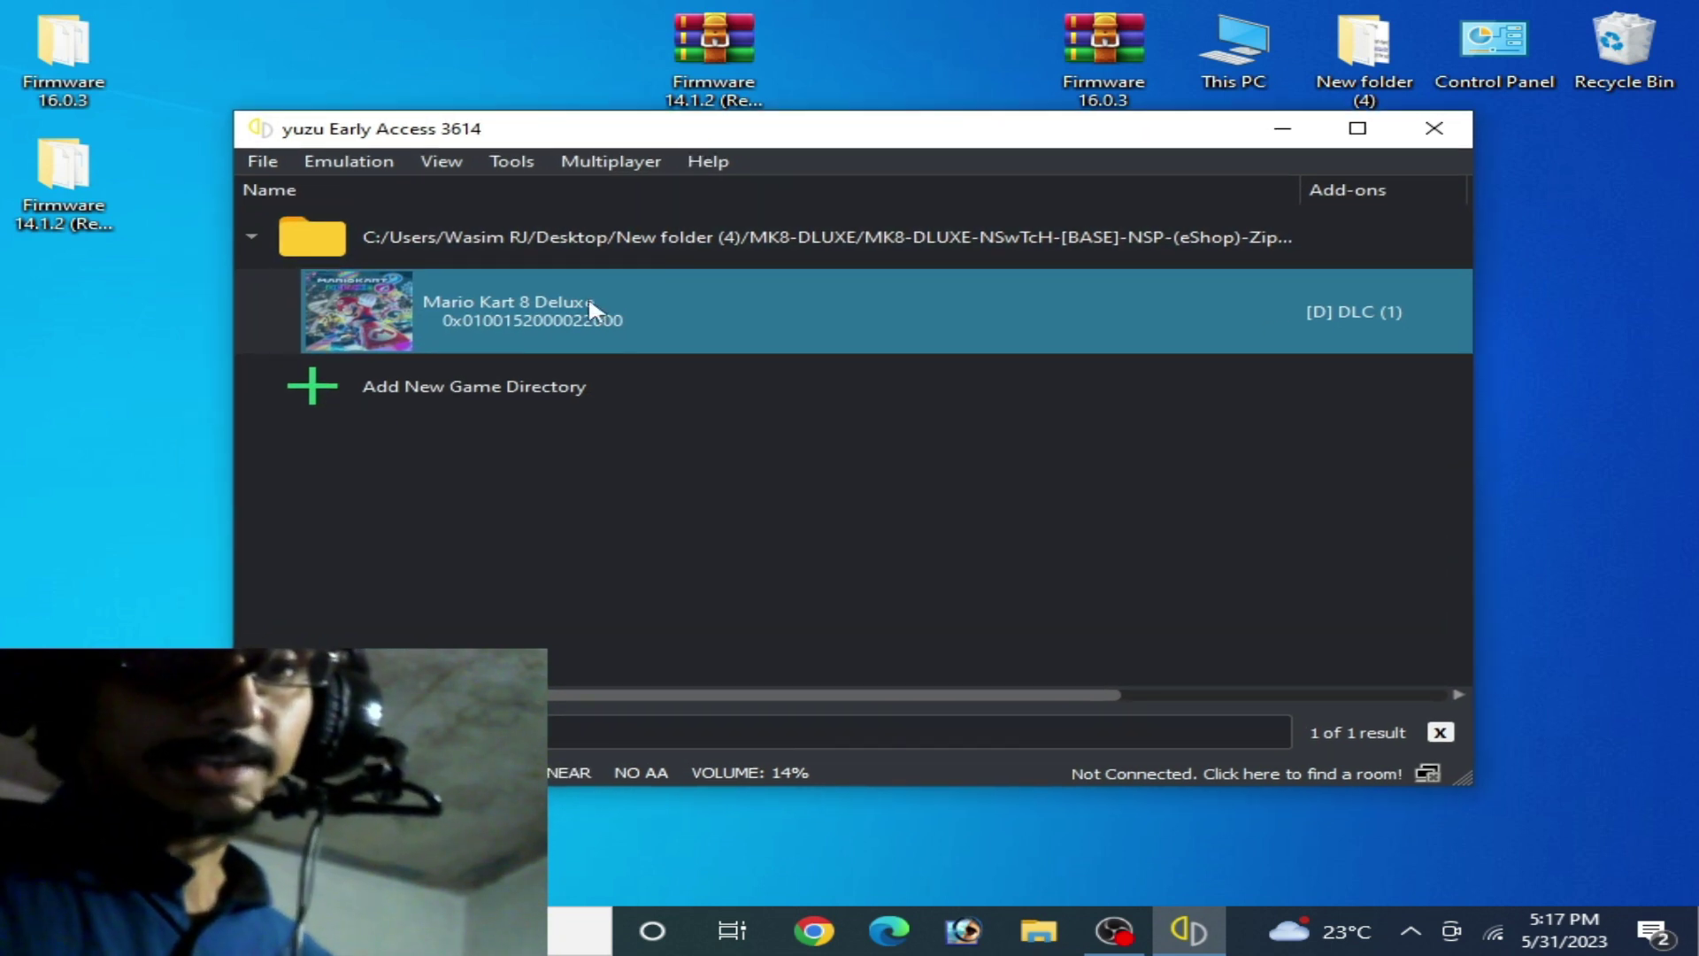
double_click(603, 327)
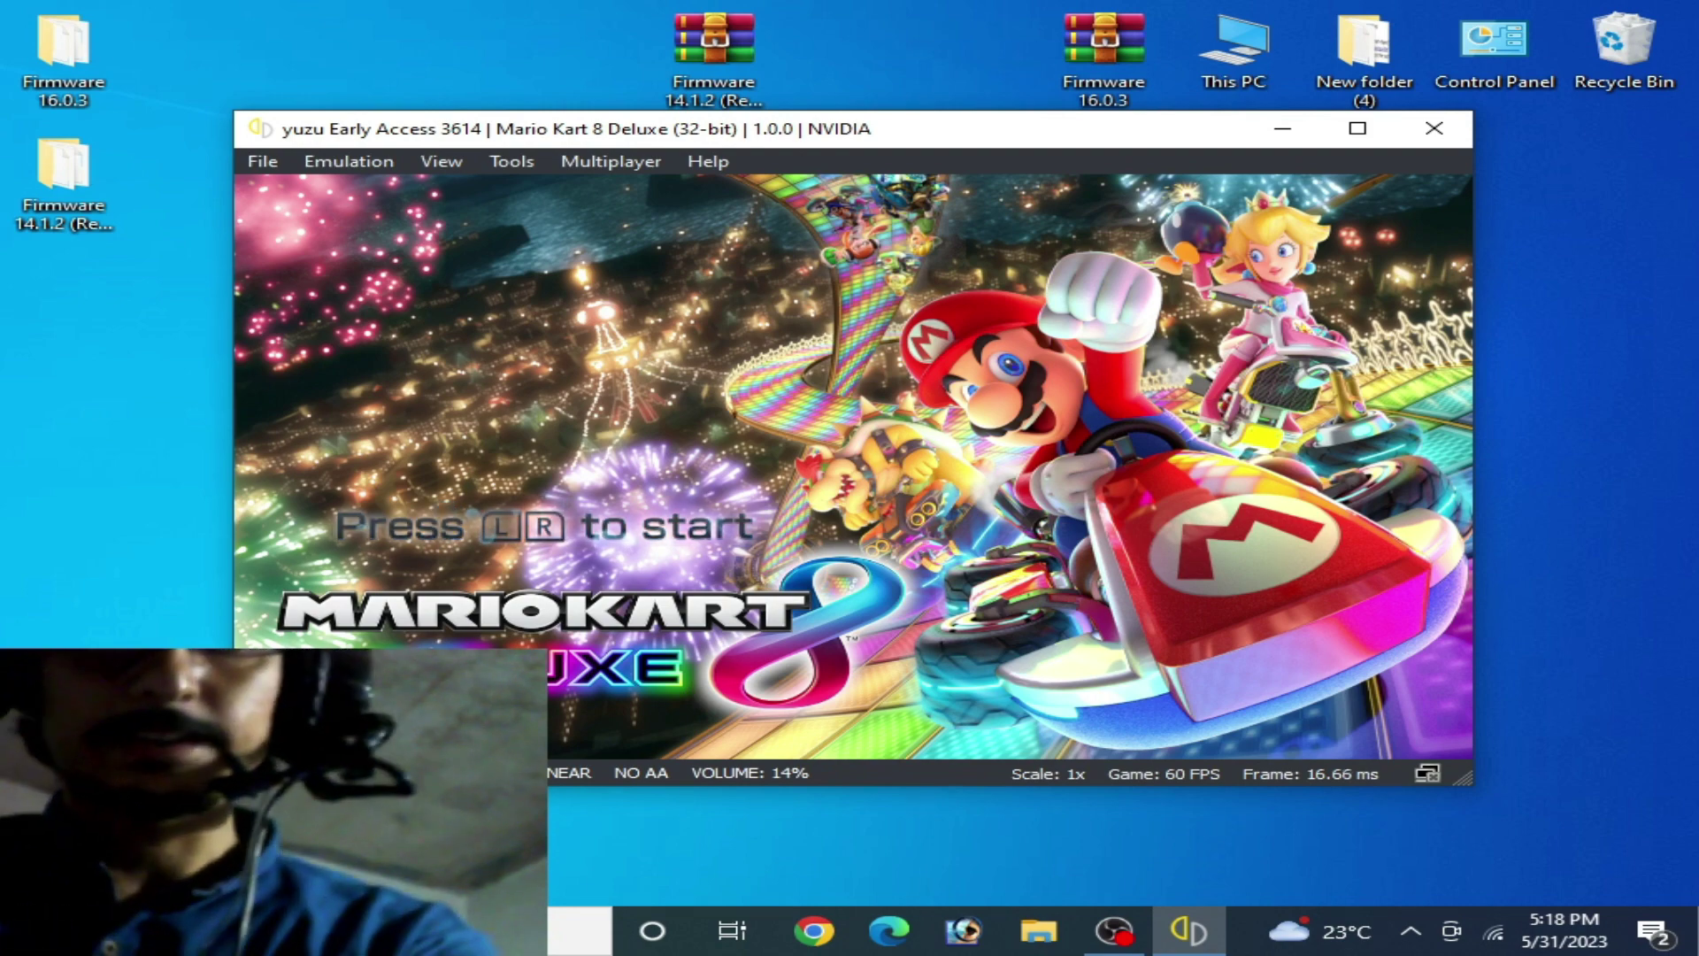
key("q+e")
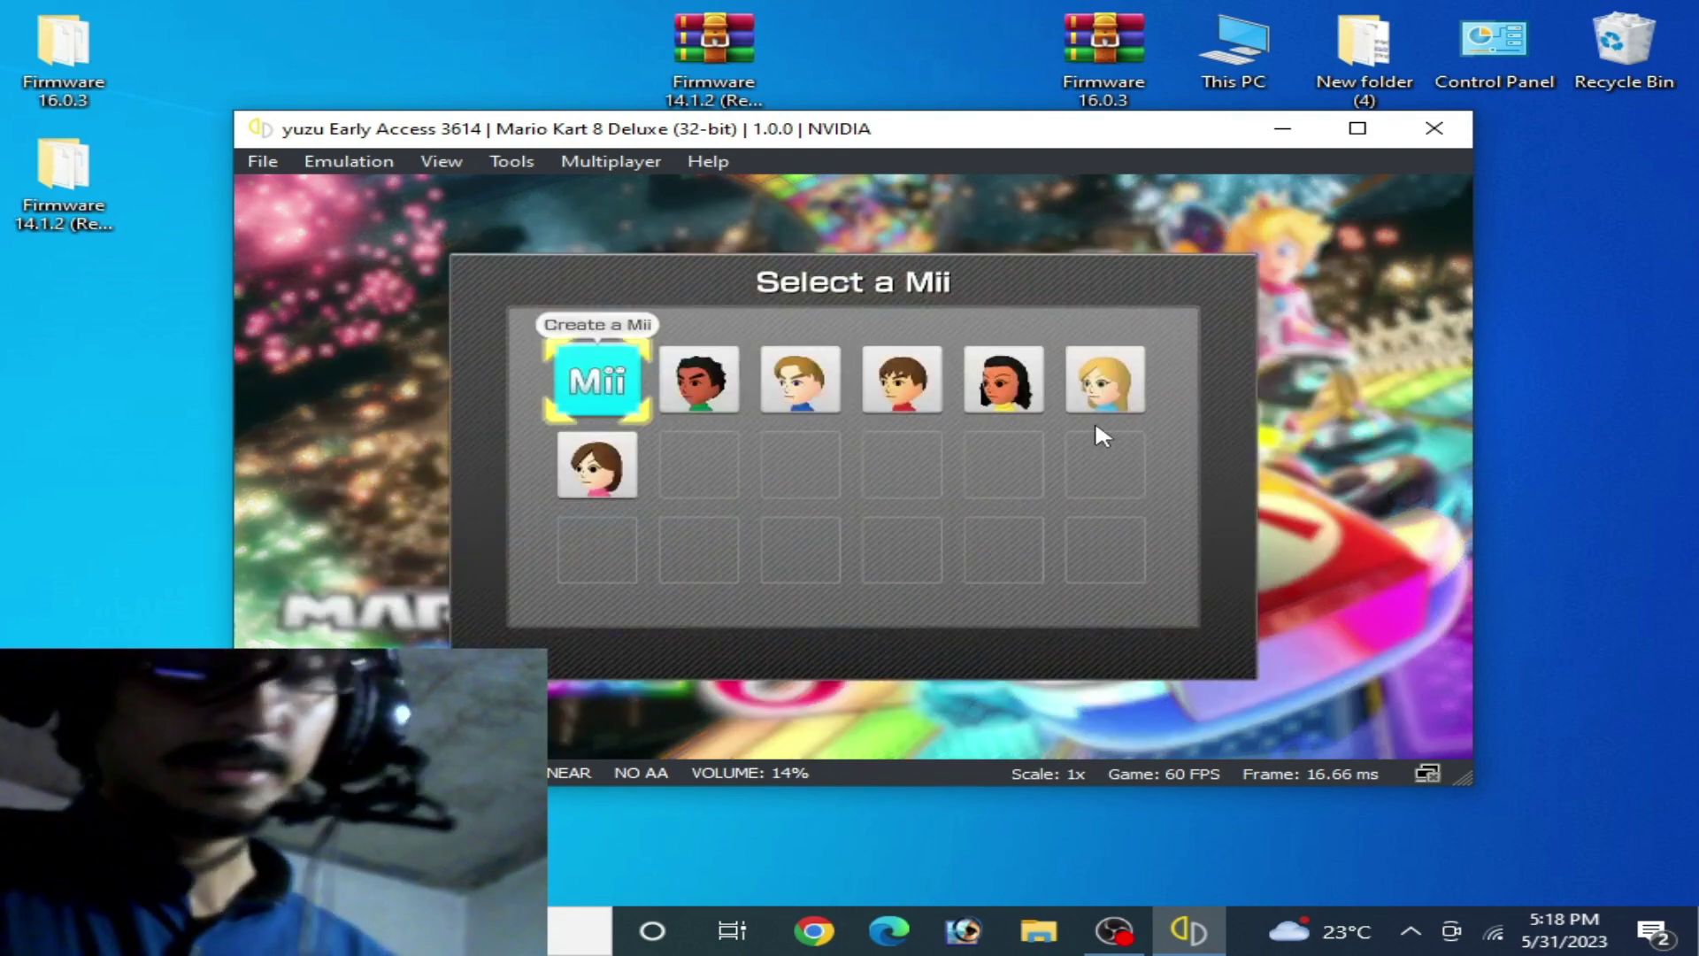
key("d")
key("d")
key("d")
key("s")
key("w")
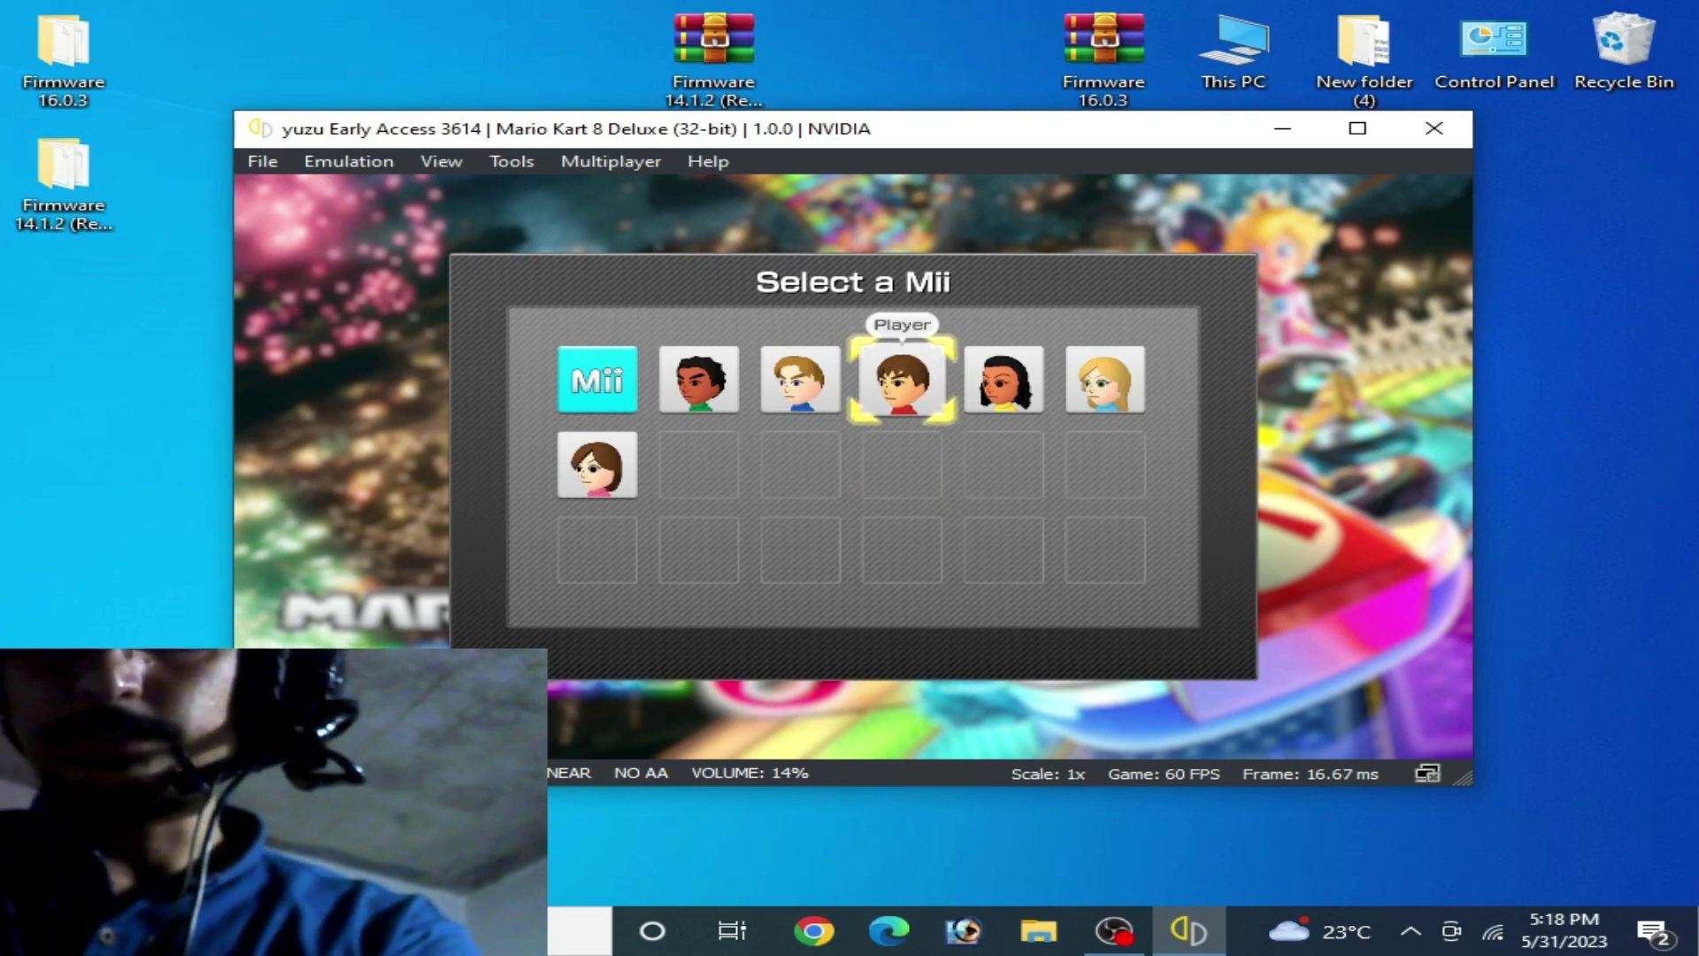
key("c")
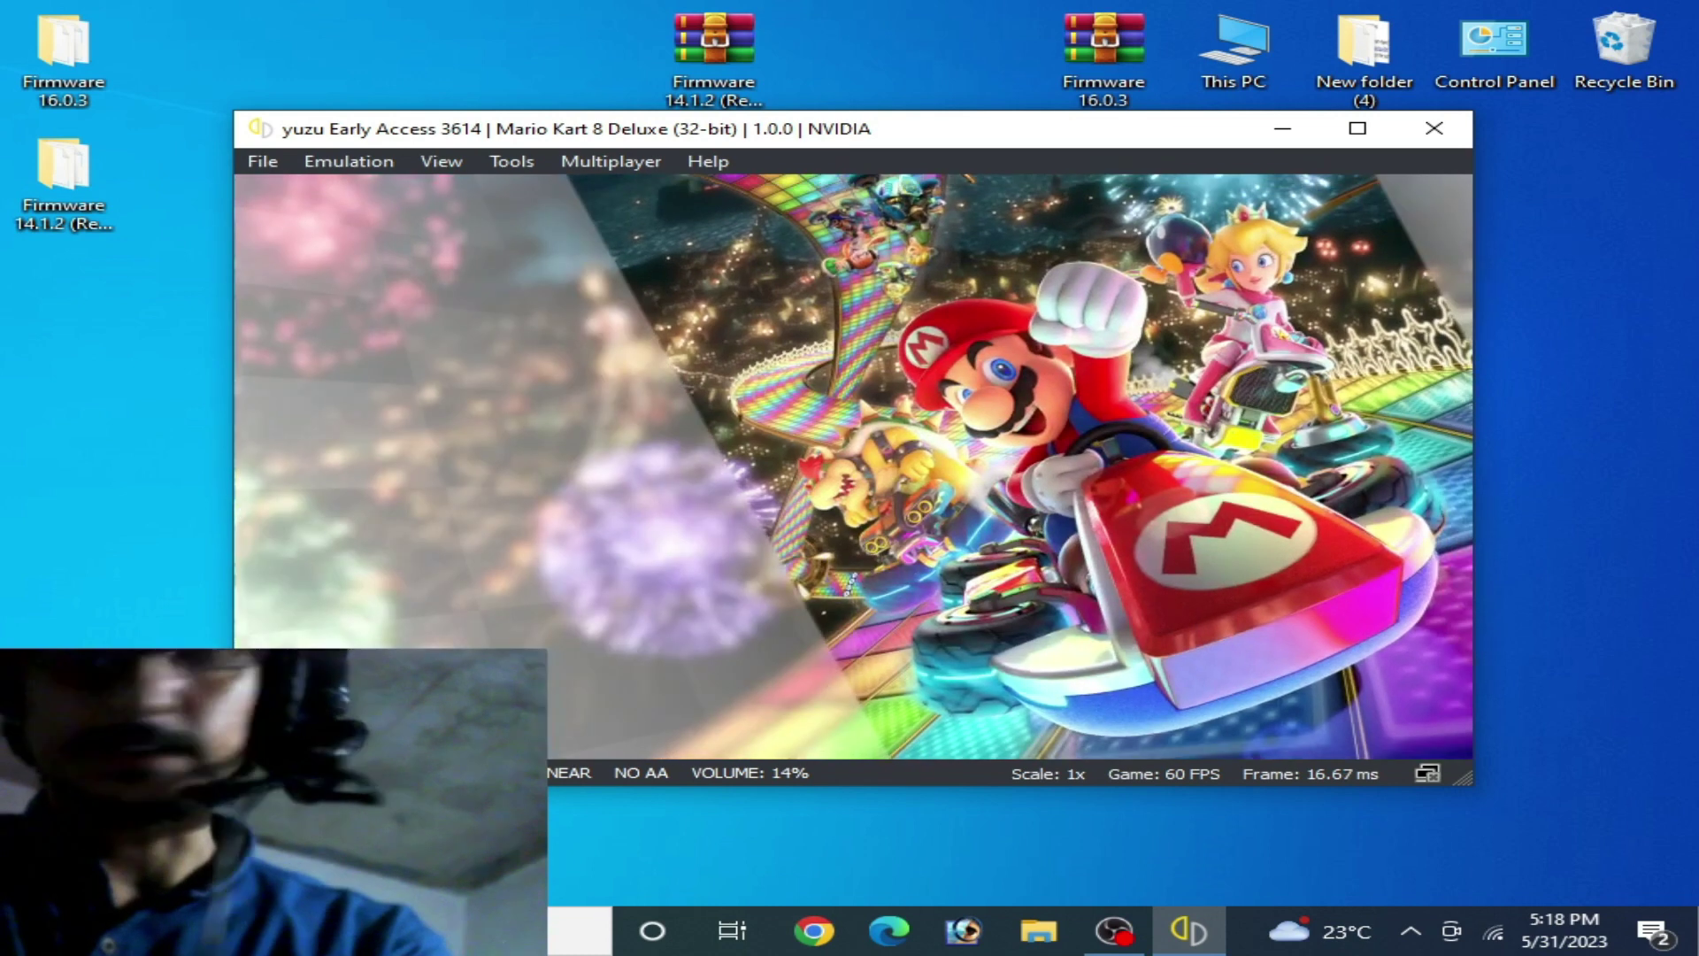